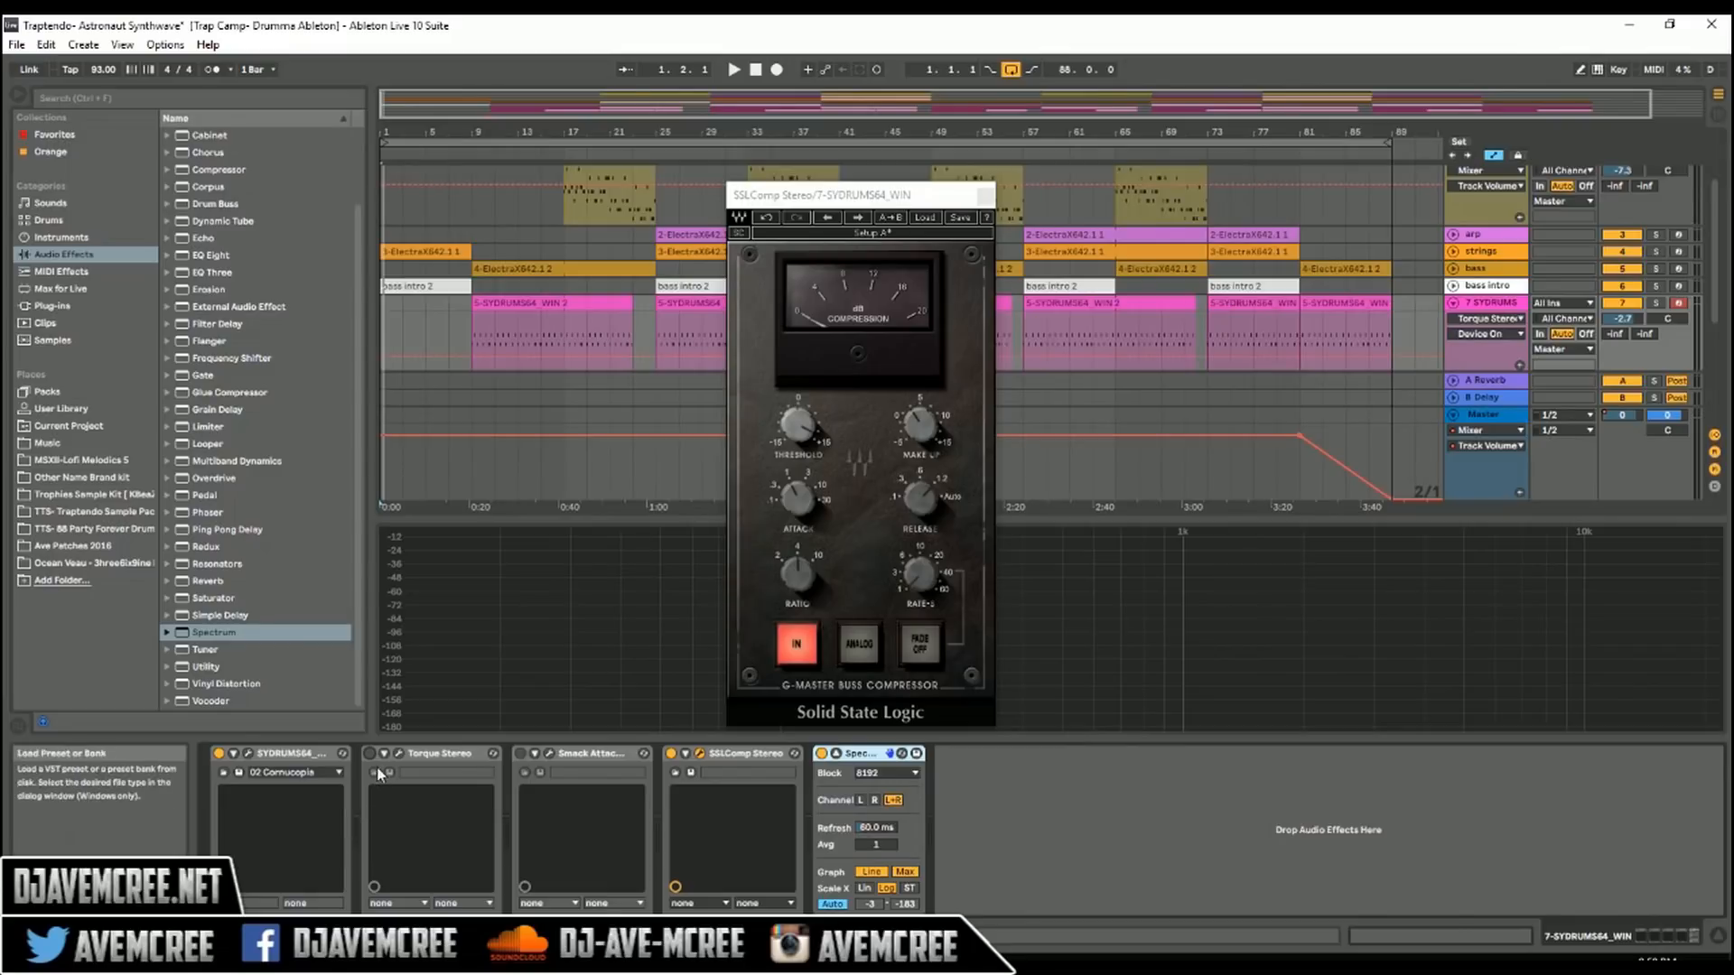
Step: Preview the Torque and Smack Attack plugin windows on the drums track, closing each one after viewing
left_click(398, 754)
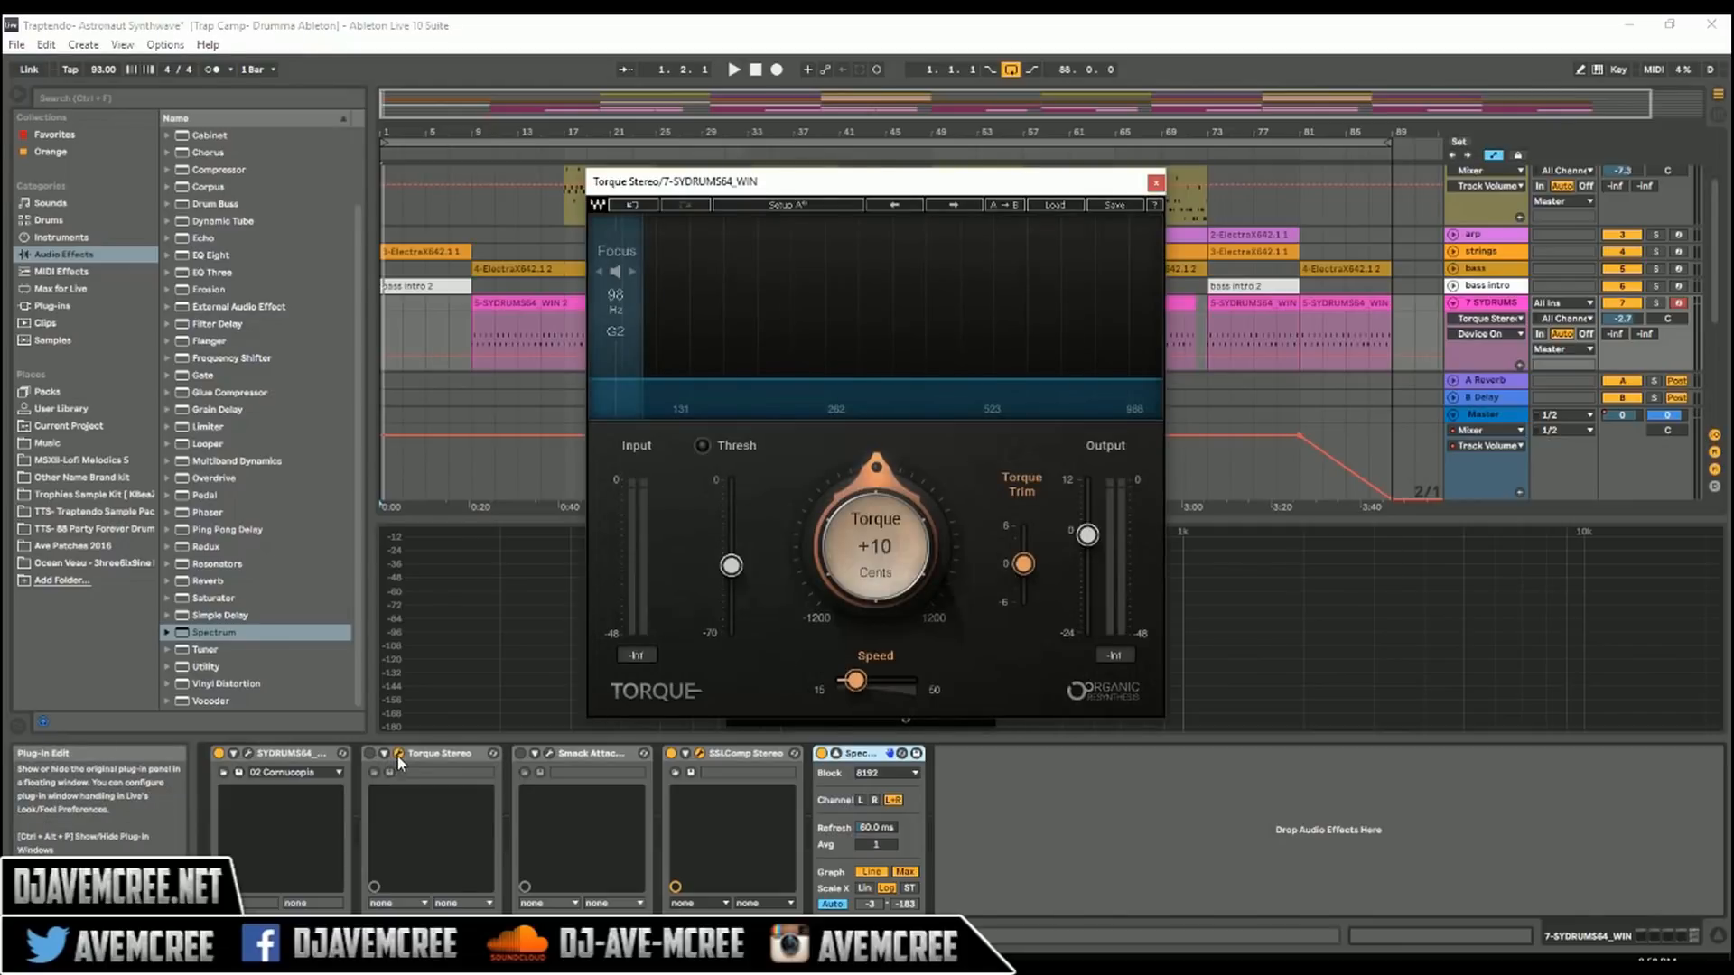
left_click(398, 755)
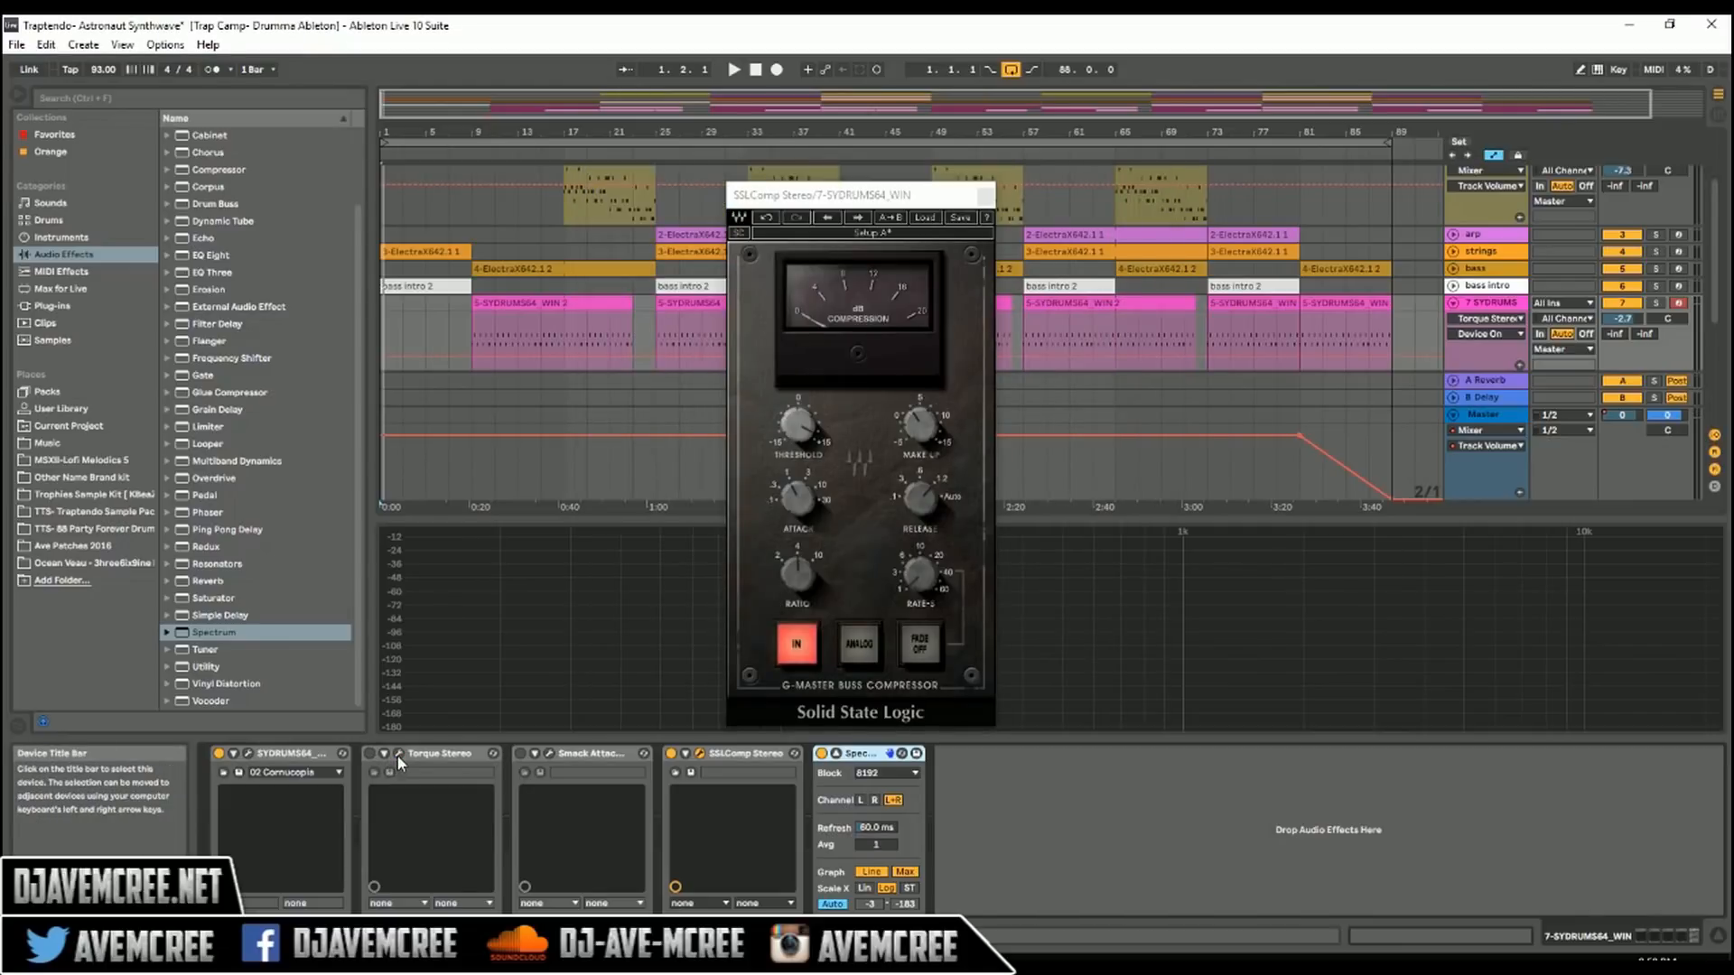
left_click(548, 755)
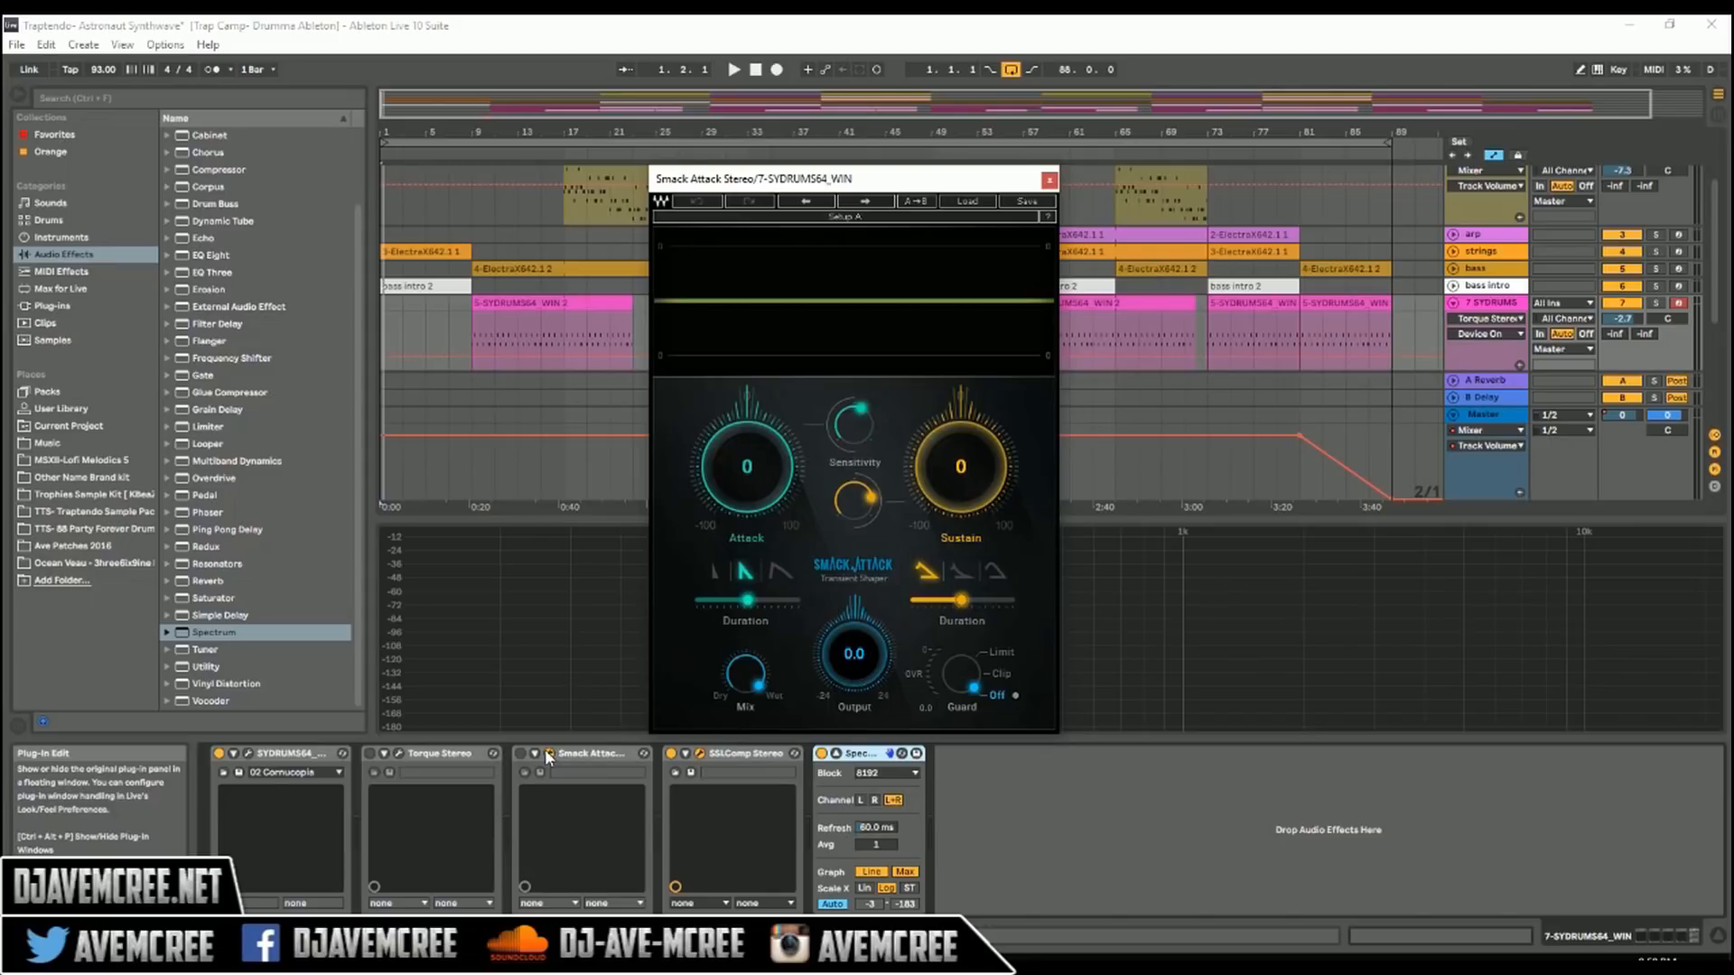
left_click(548, 755)
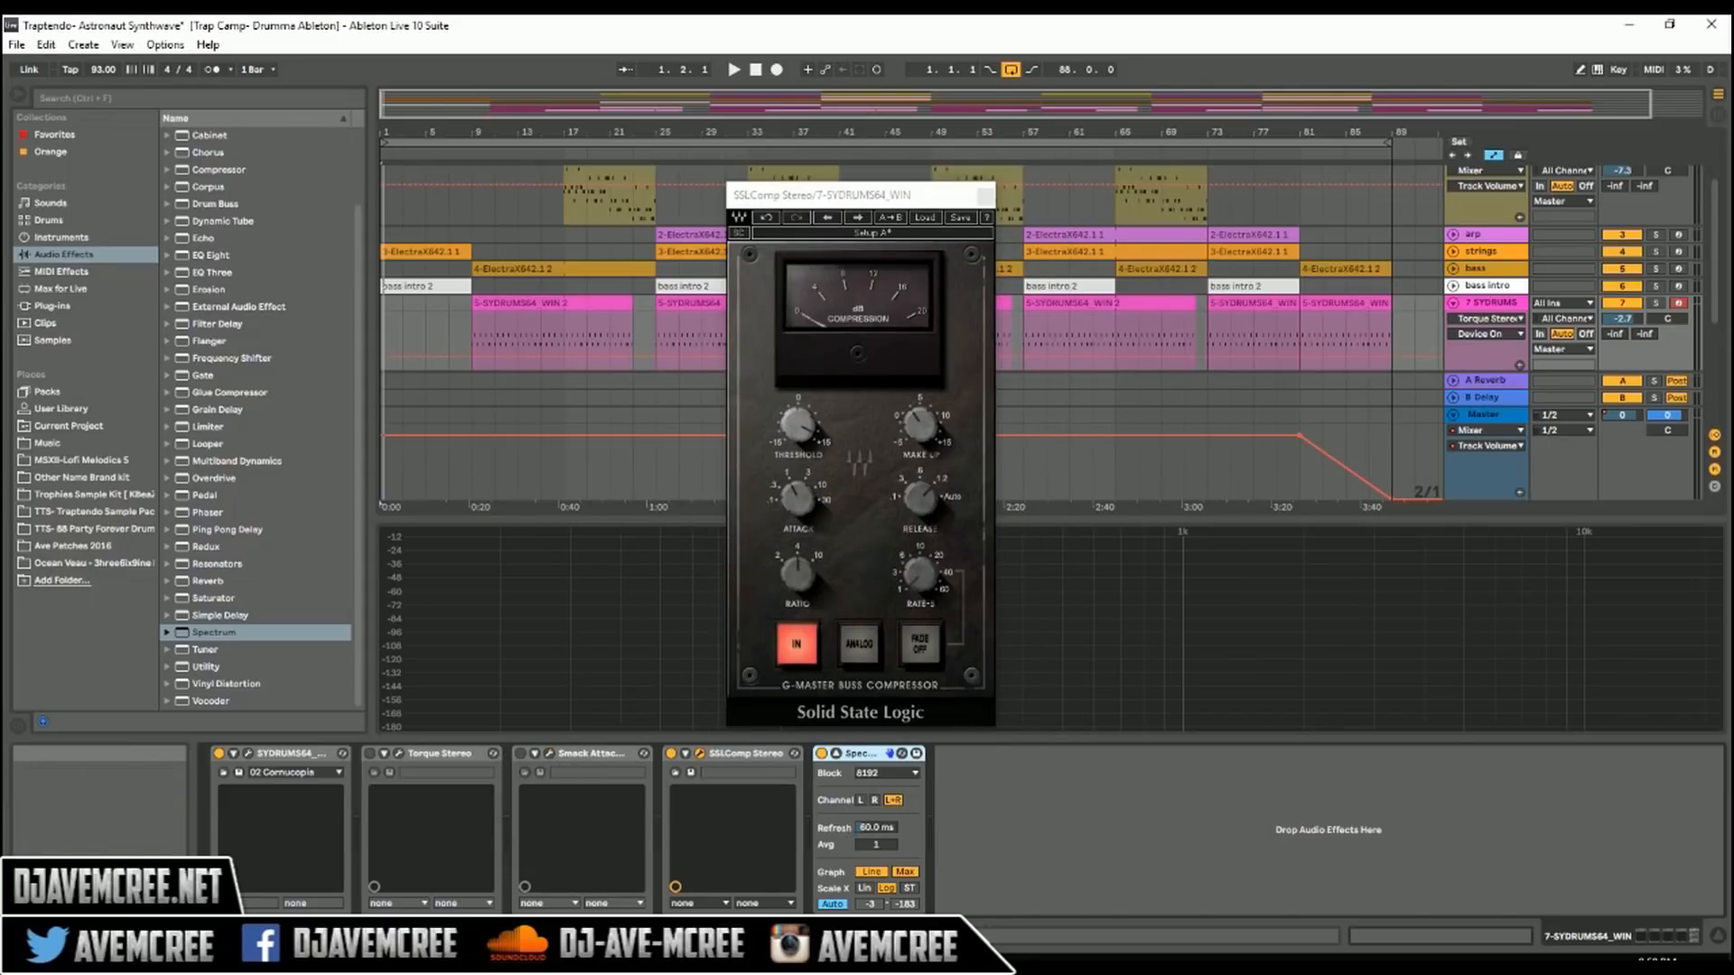
Step: Switch to Chrome to view the Waves drum plugin sale page, then return to Ableton Live
mouse_move(466, 961)
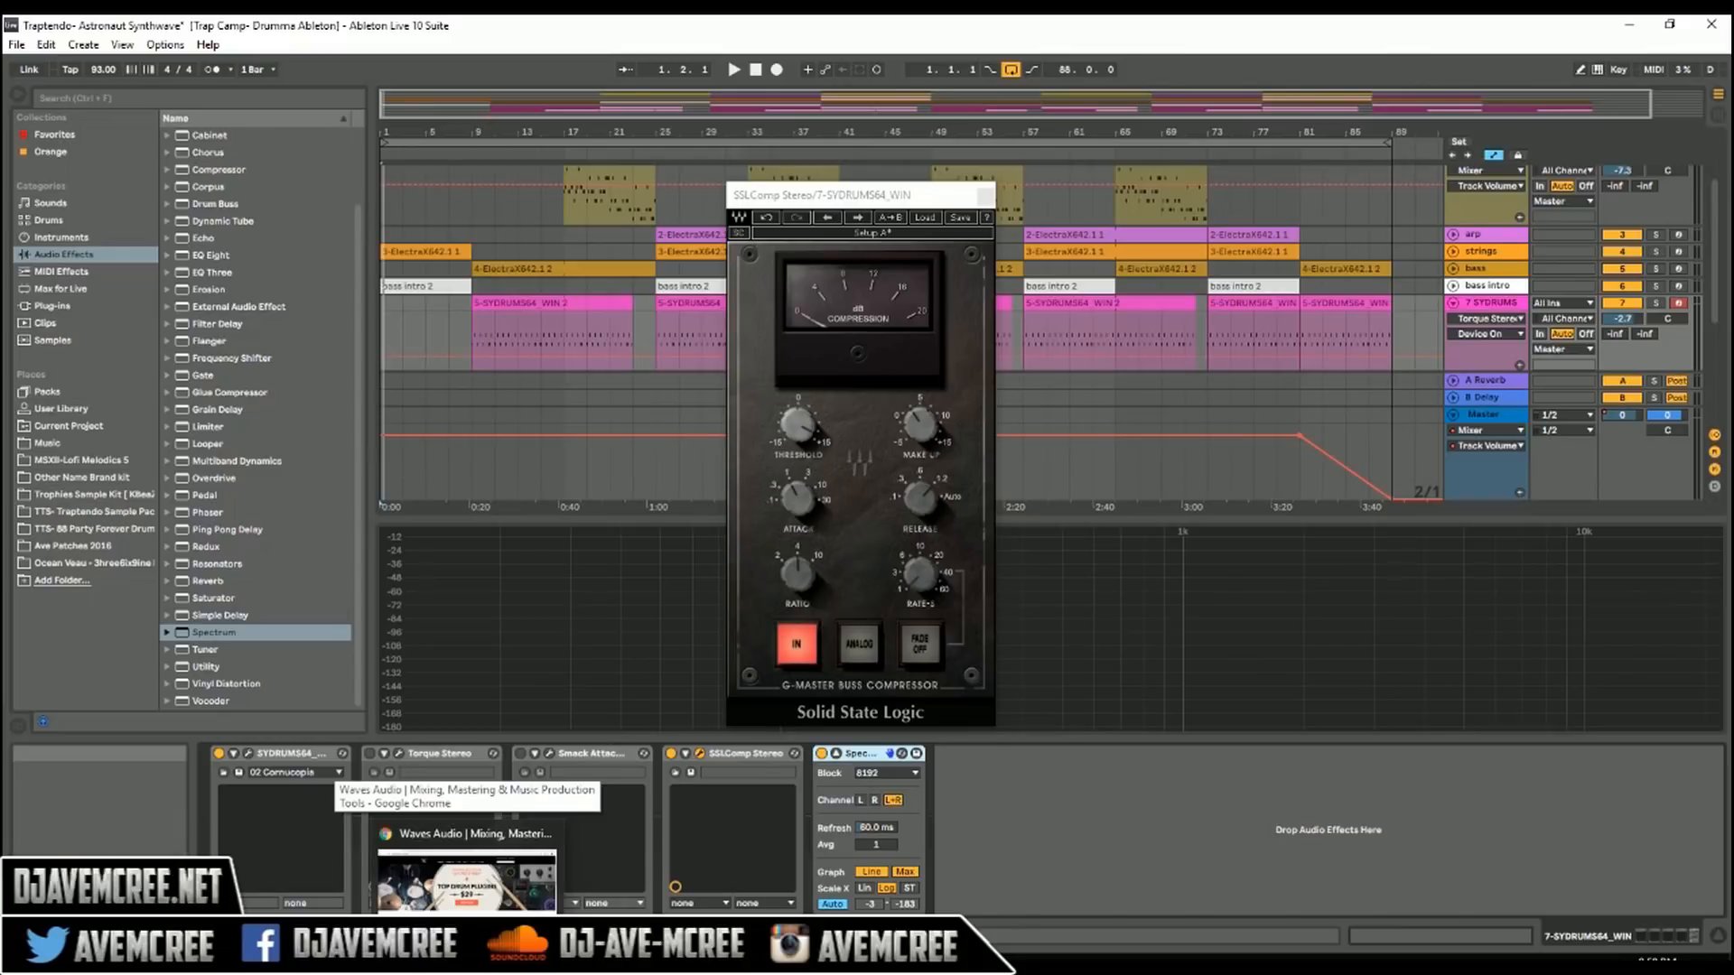
left_click(467, 871)
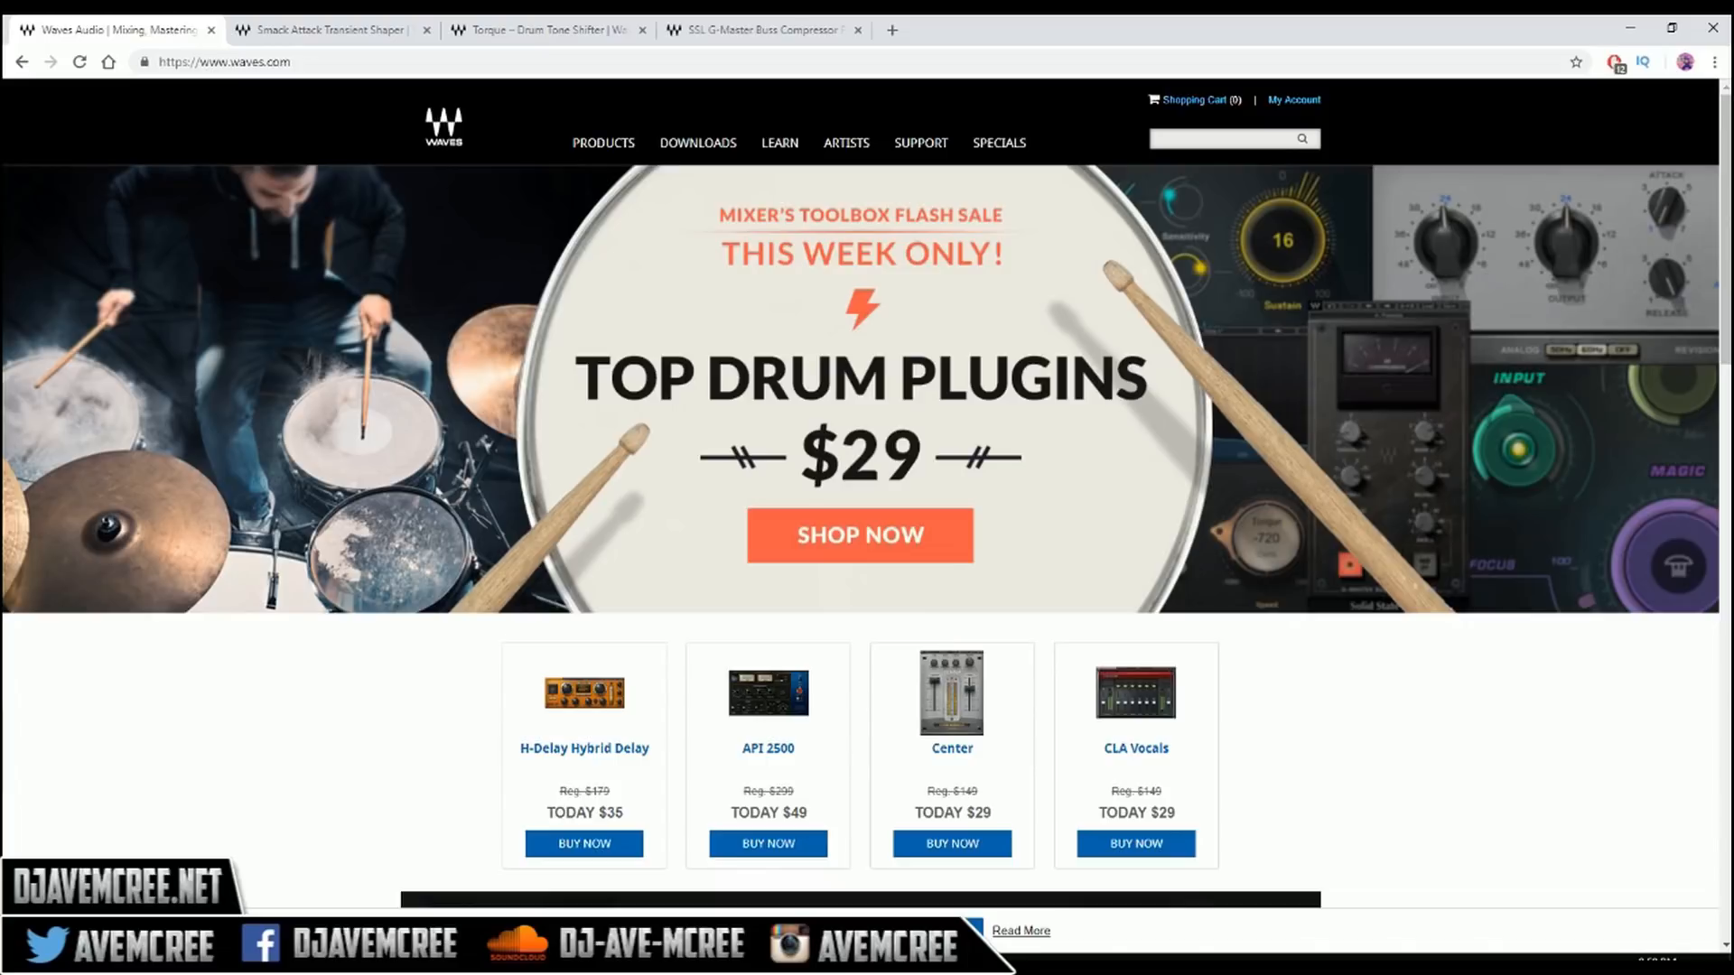
mouse_move(602, 965)
left_click(602, 881)
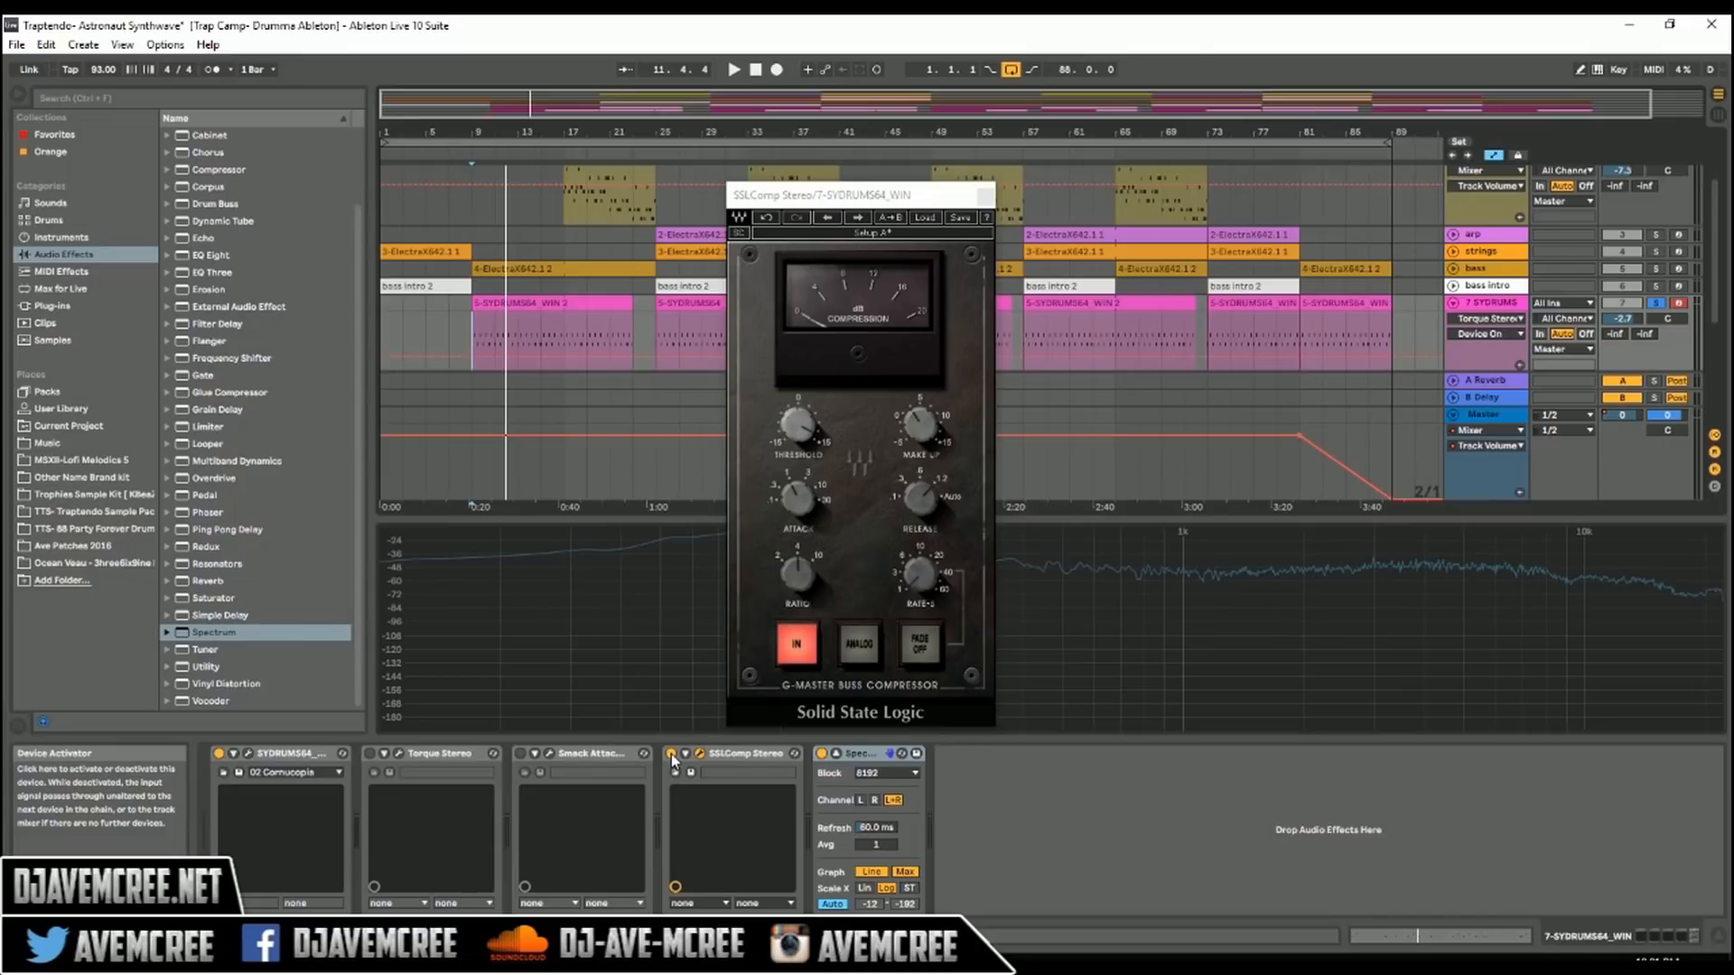
Step: Compare the soloed drums with SSLComp Stereo deactivated and reactivated
left_click(671, 754)
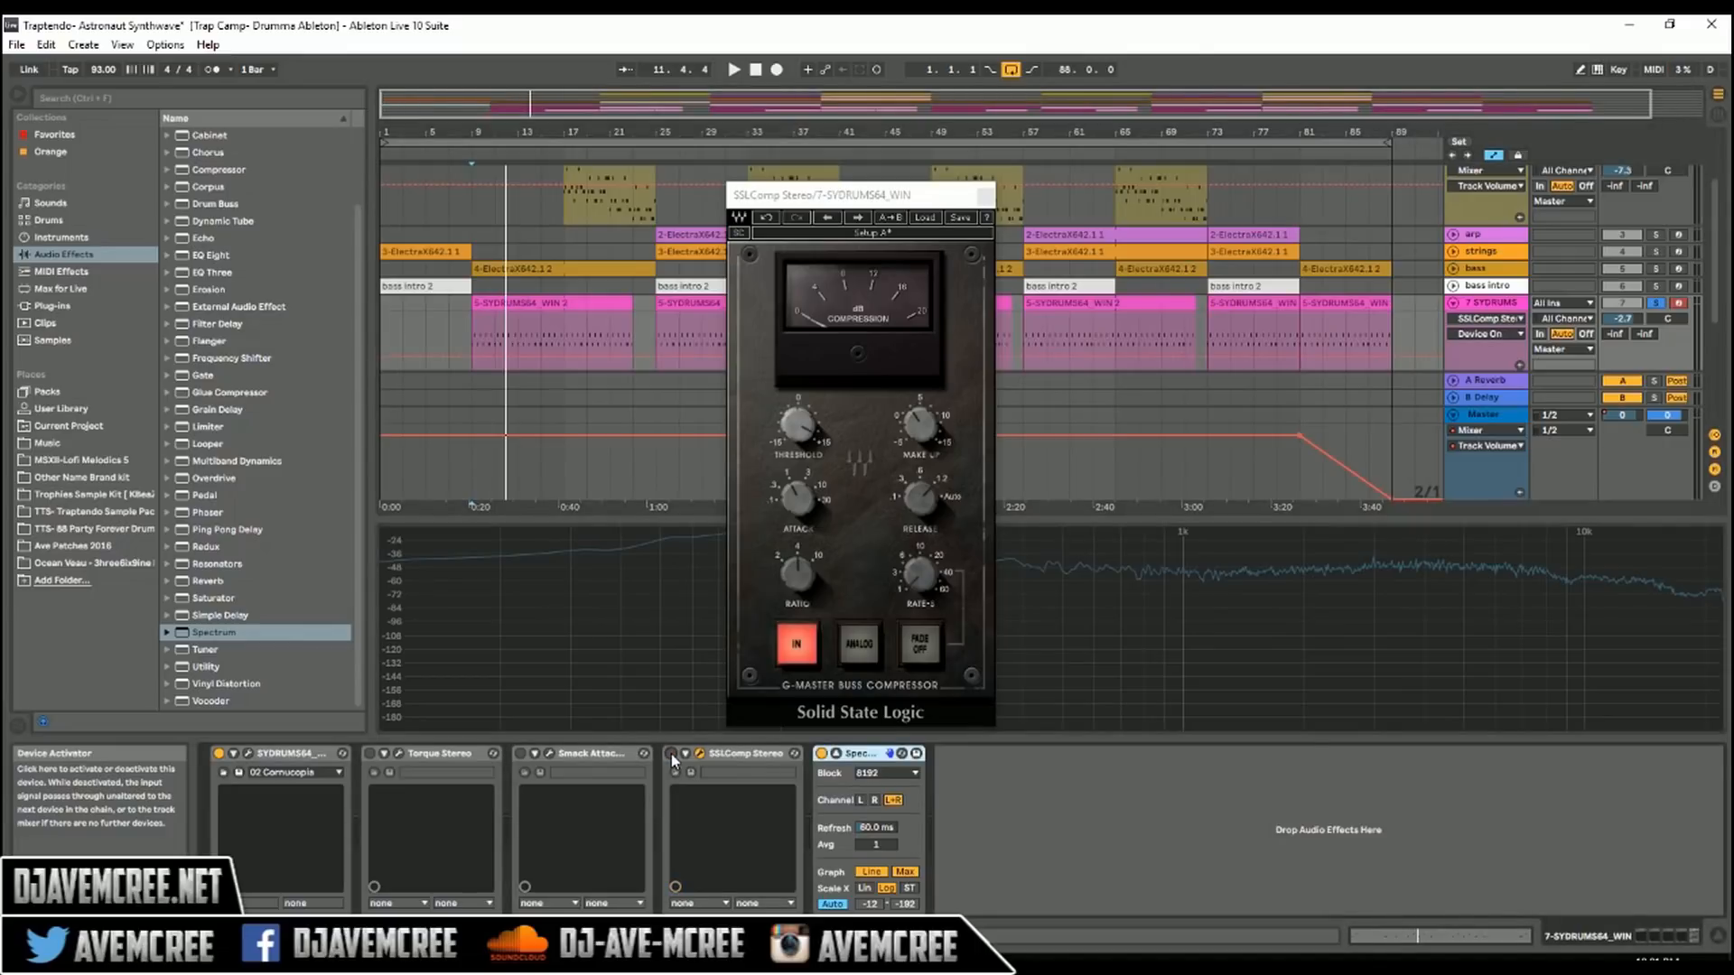
key("space")
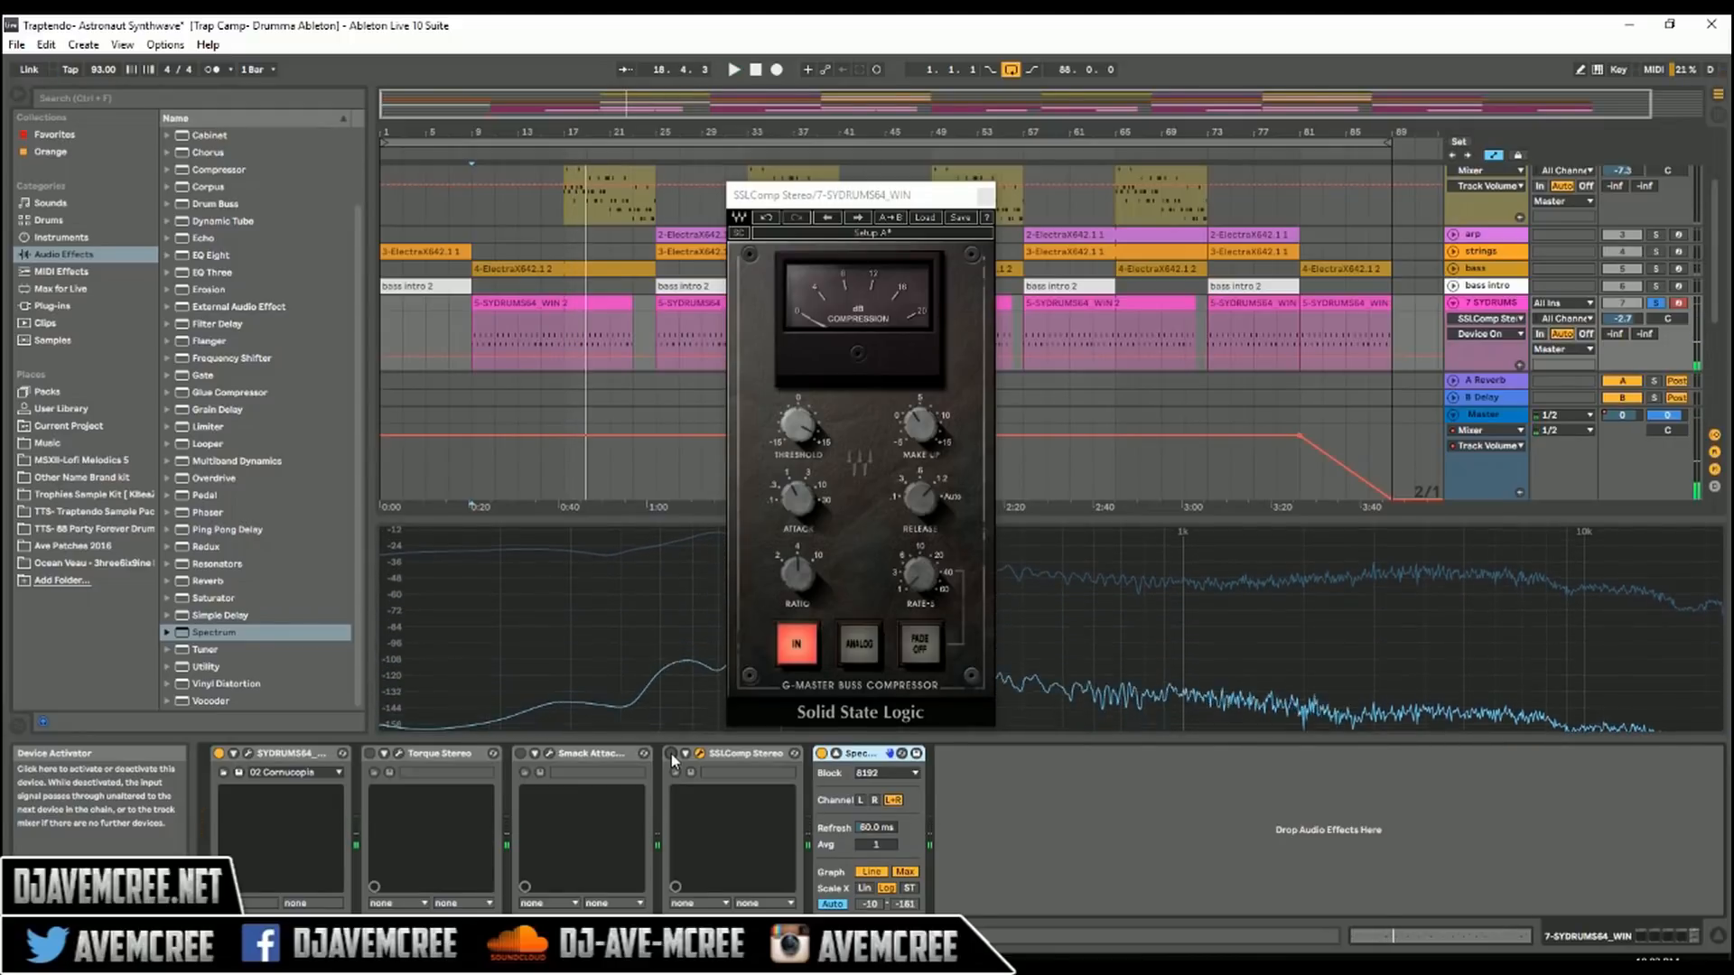
left_click(671, 754)
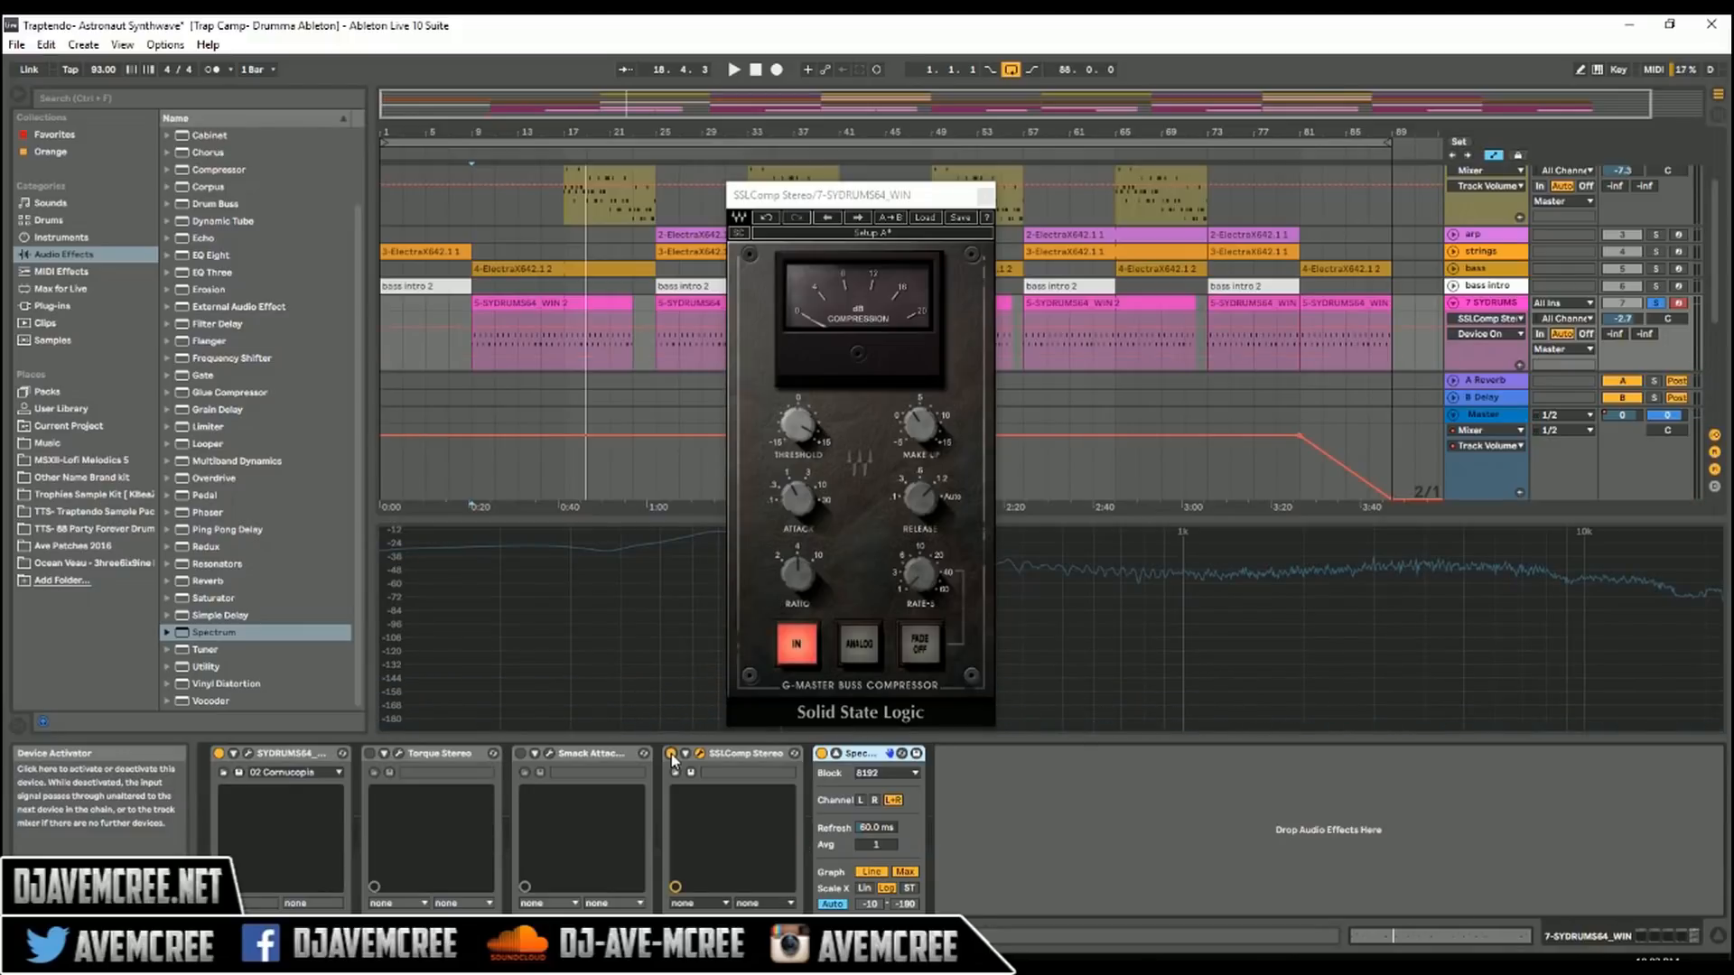
key("space")
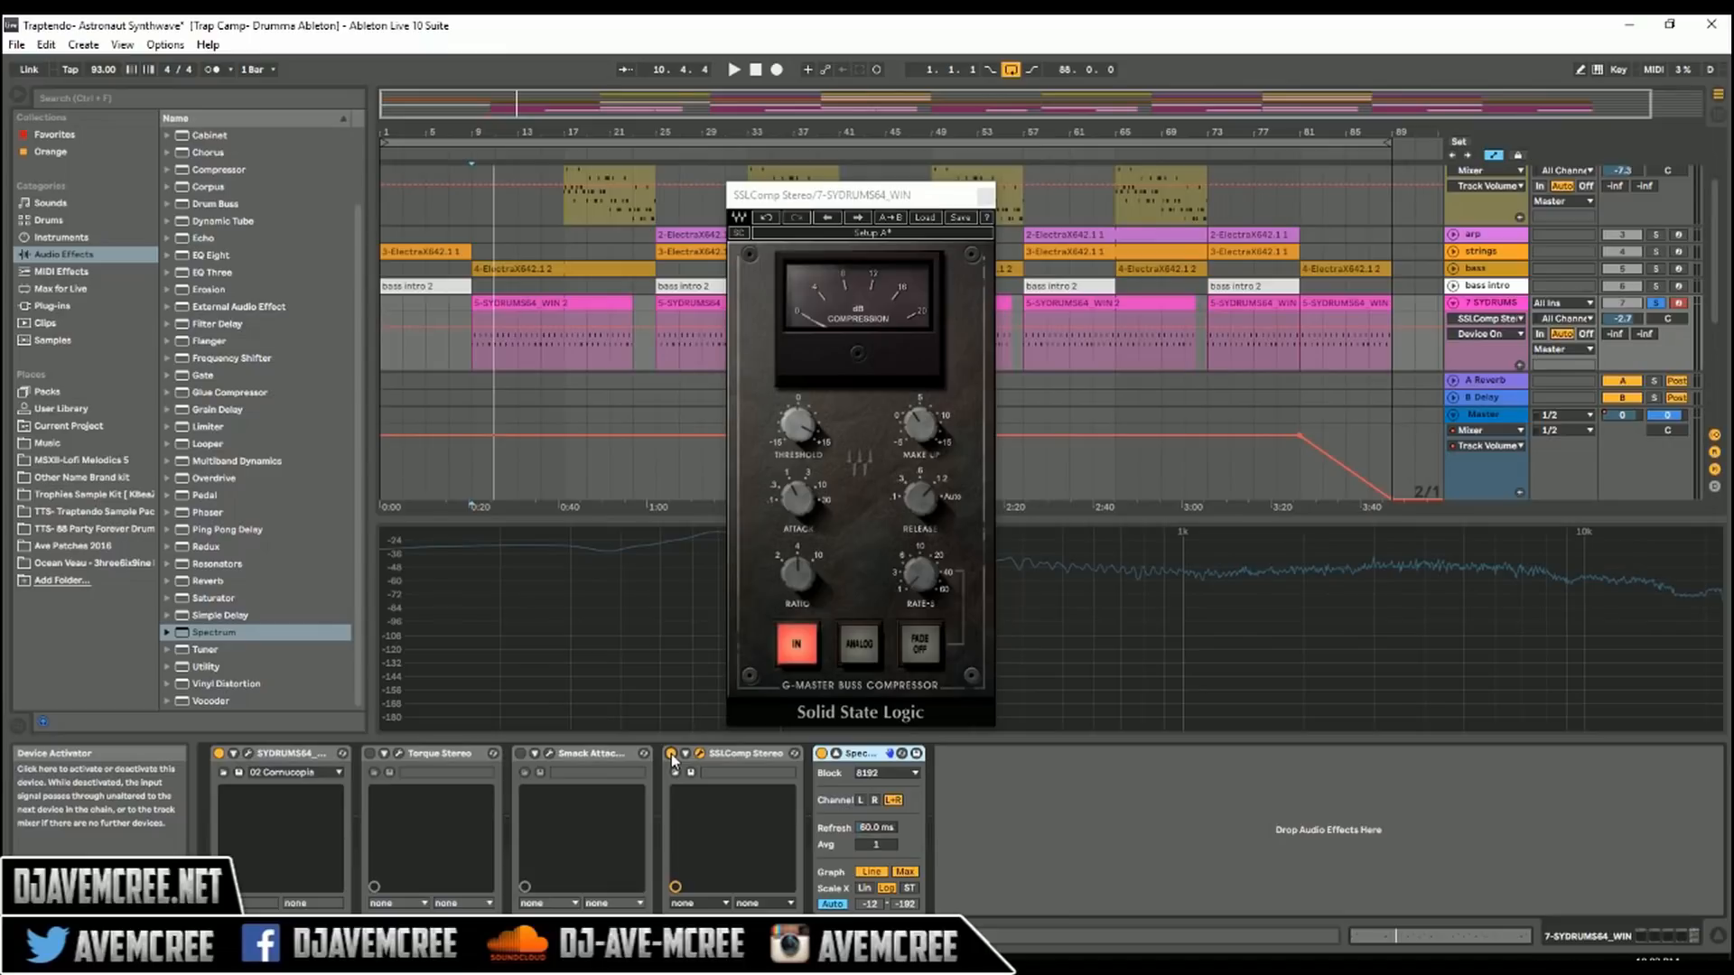
Step: Try SSLComp's fastest attack setting, .1 ms, while playing the soloed drums
left_click_drag(798, 499, 797, 511)
key("space")
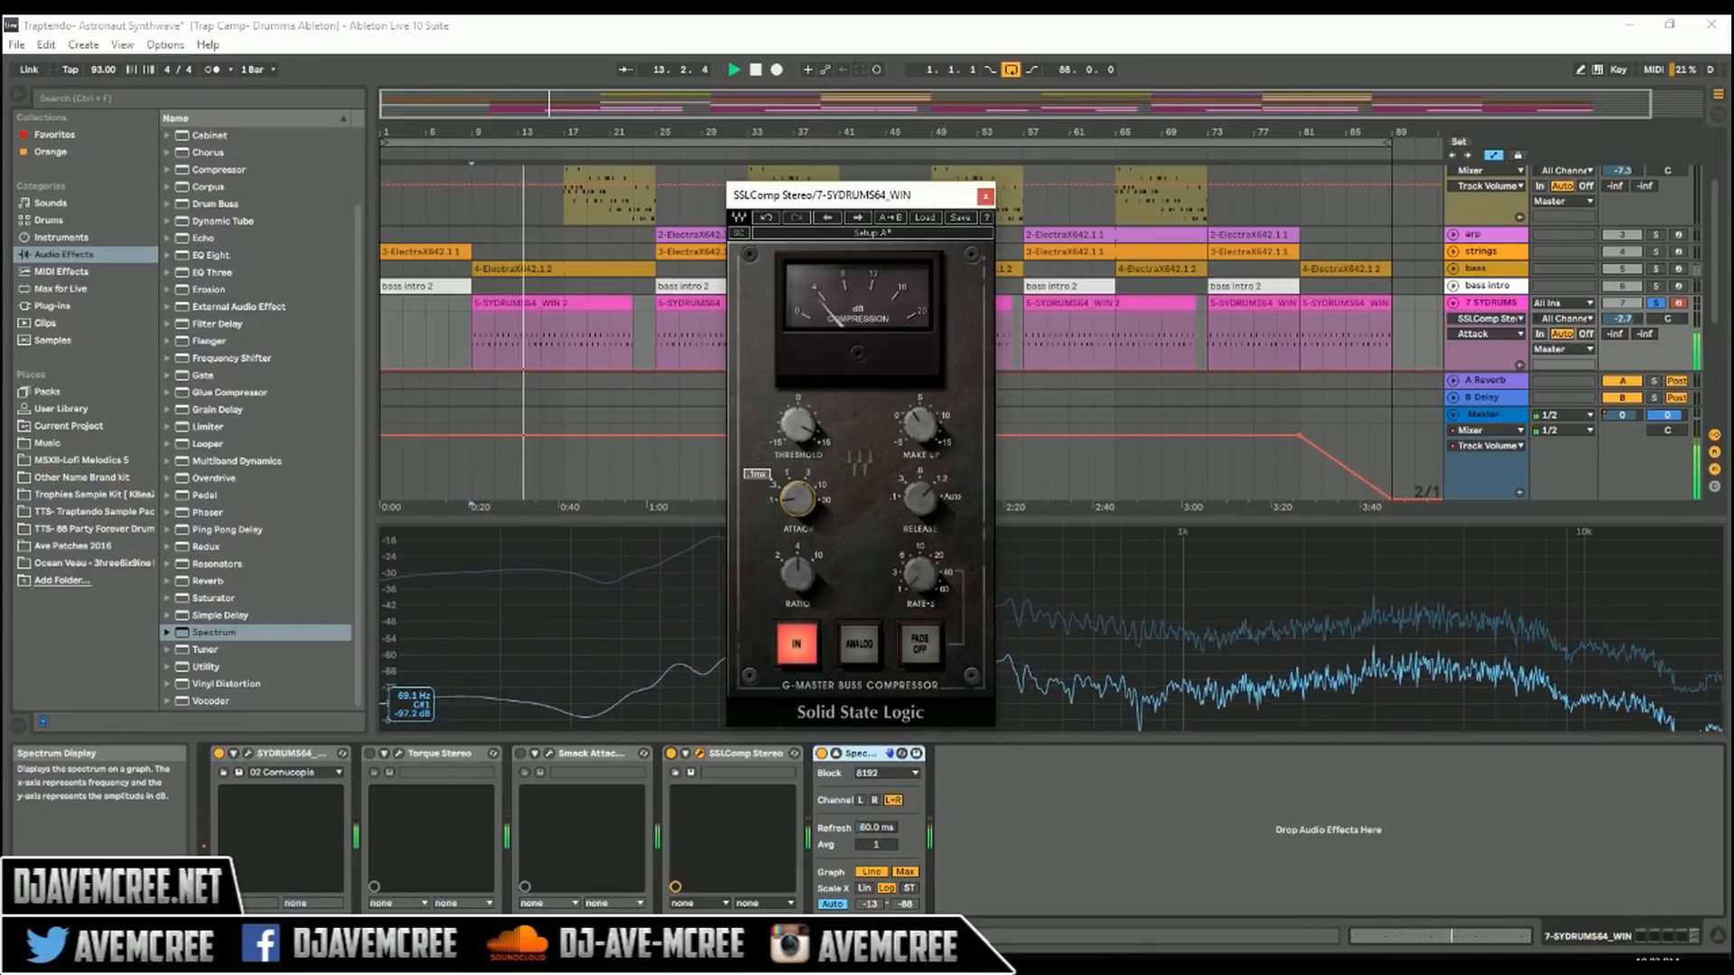
key("space")
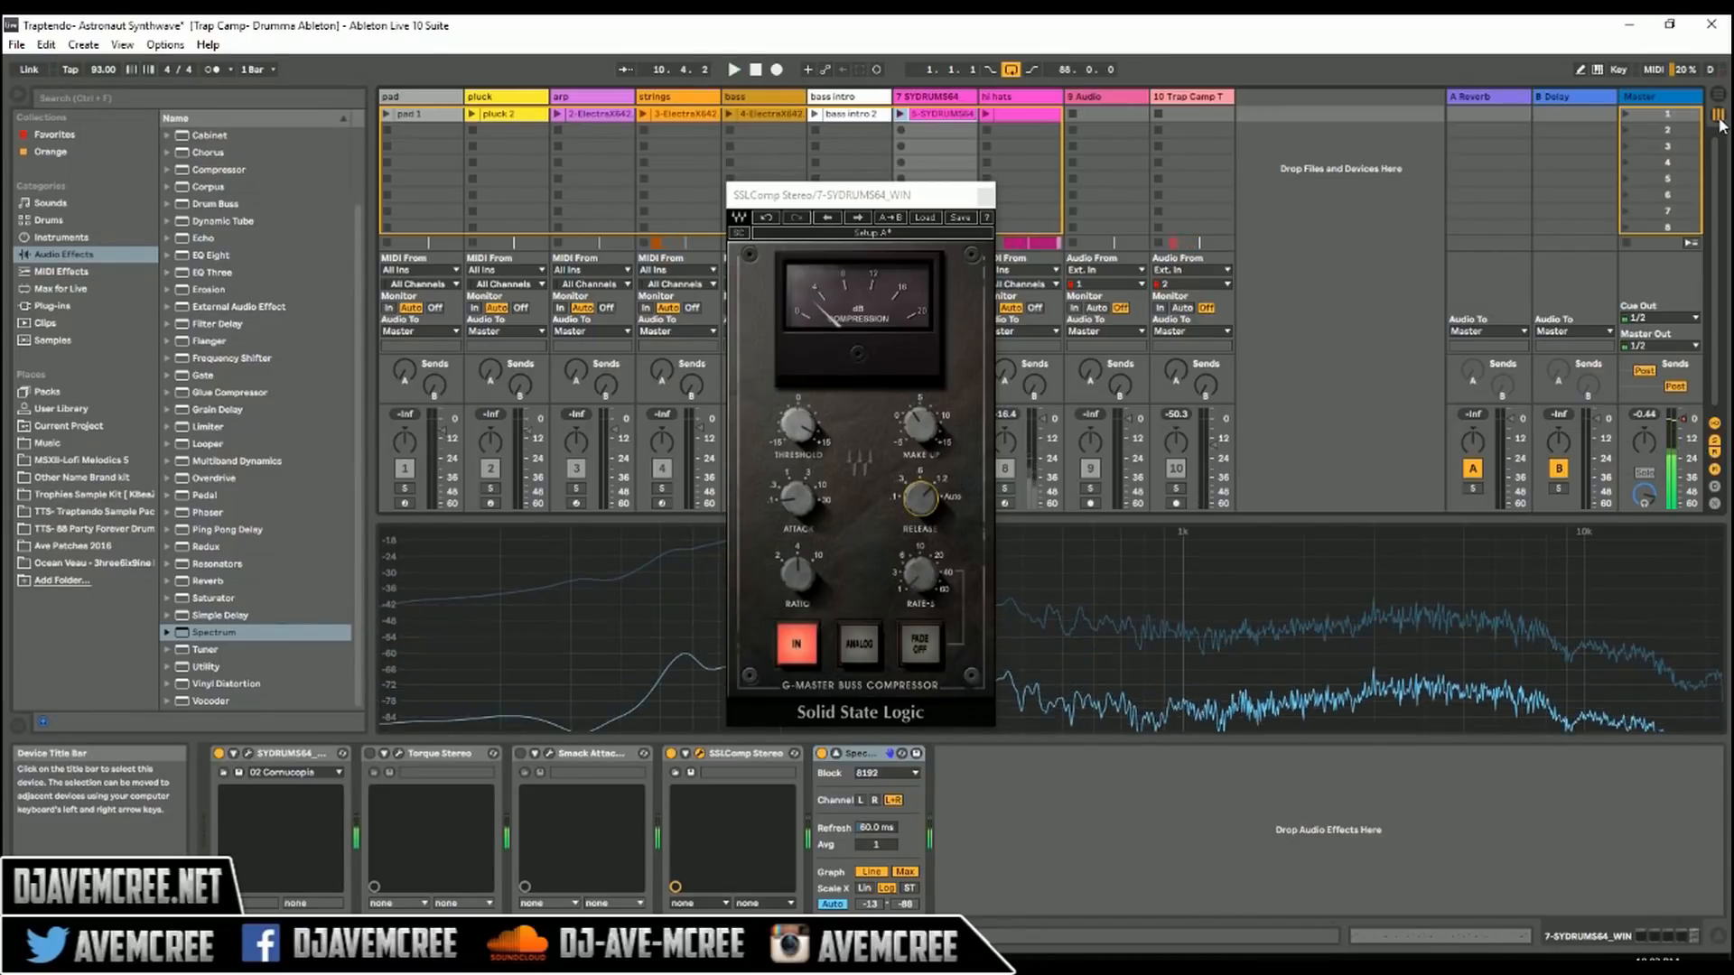
Step: Return to the Arrangement View and raise SSLComp's attack to a slower setting
left_click(1717, 115)
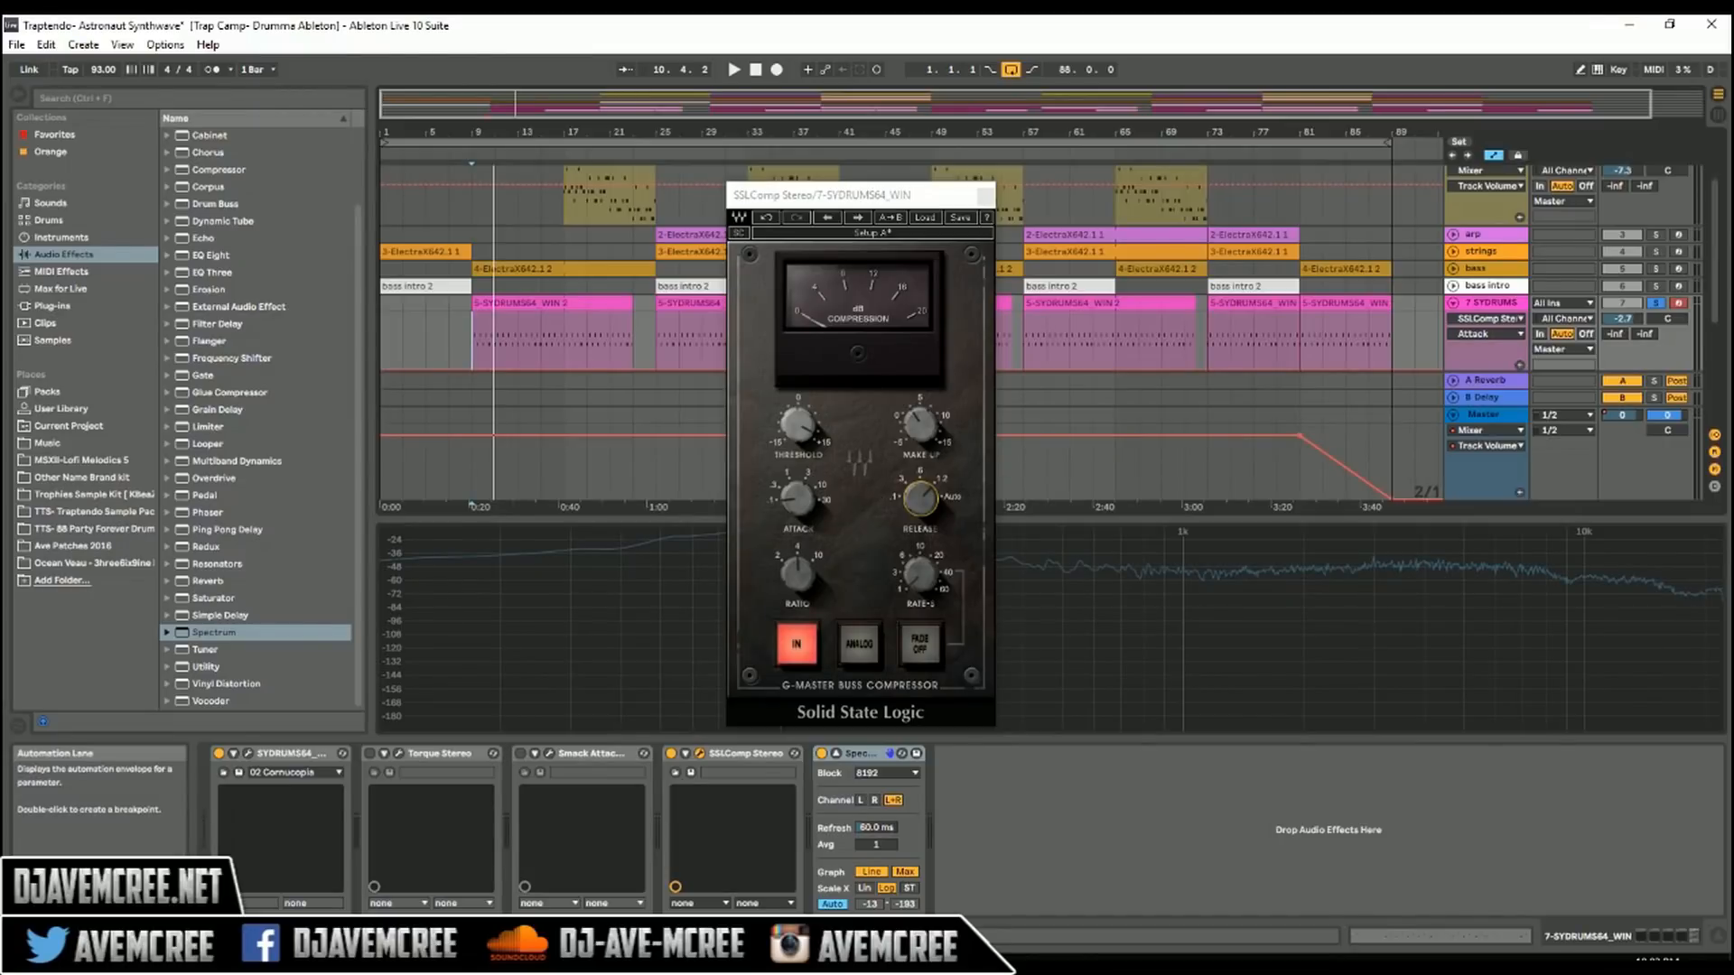
mouse_move(797, 499)
left_click_drag(798, 498, 798, 478)
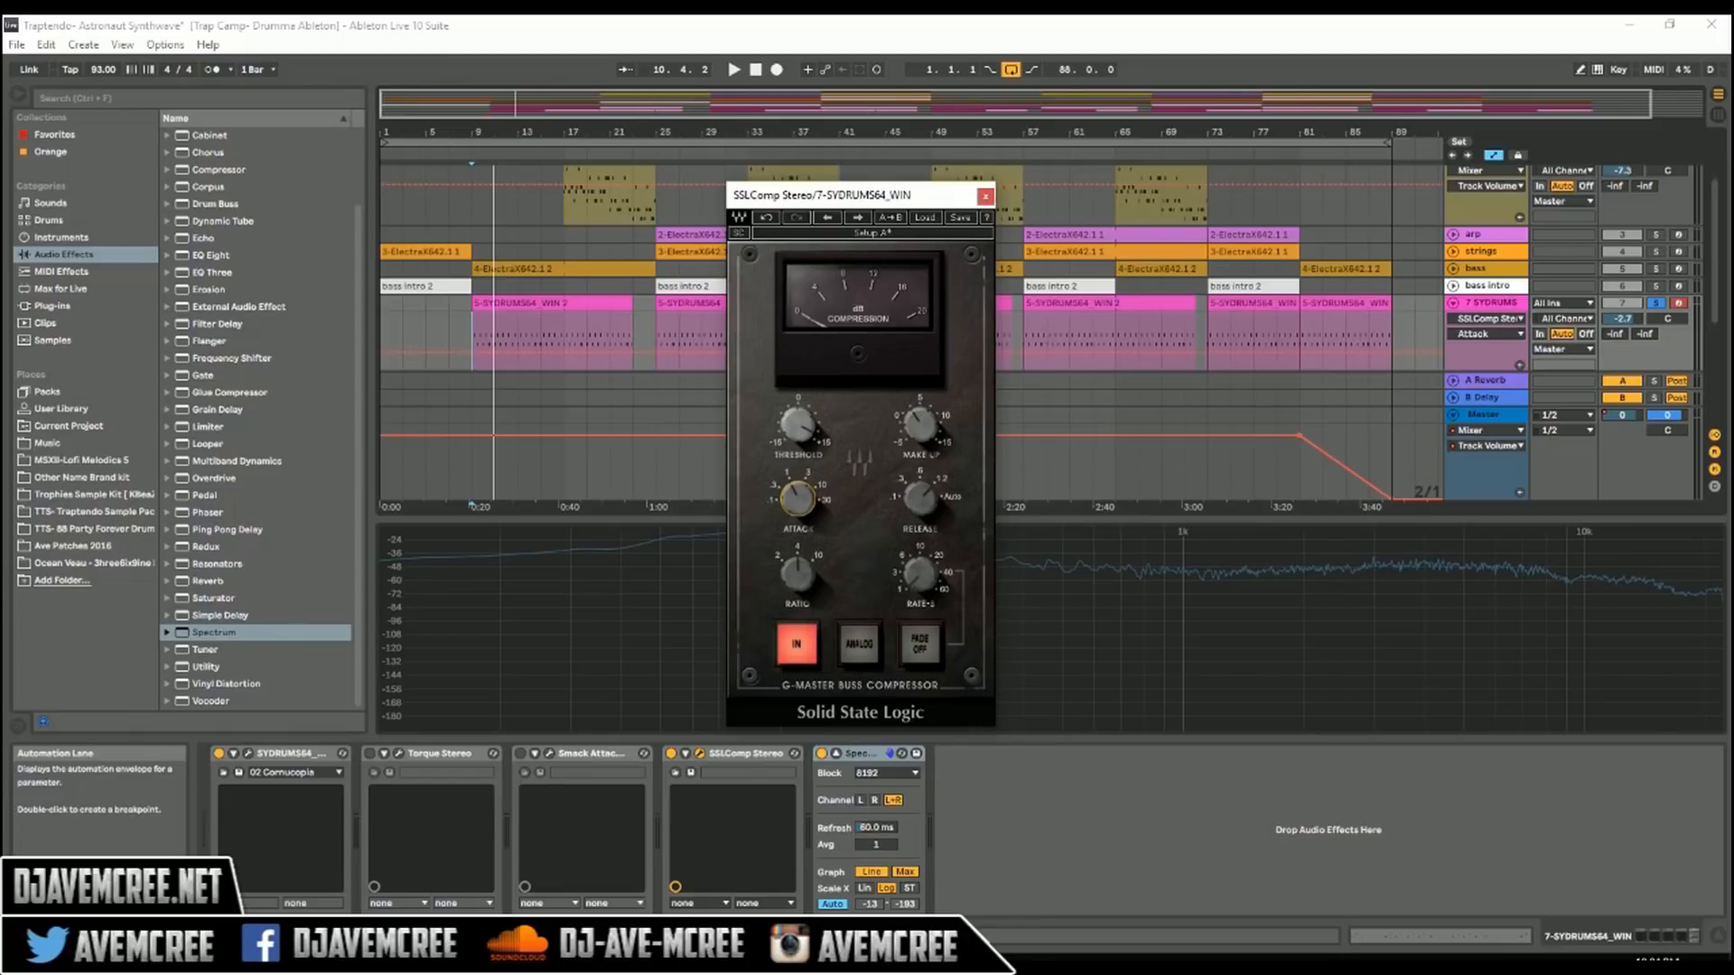
Step: Try different release settings on SSLComp while playing the soloed drums
key("space")
left_click(919, 496)
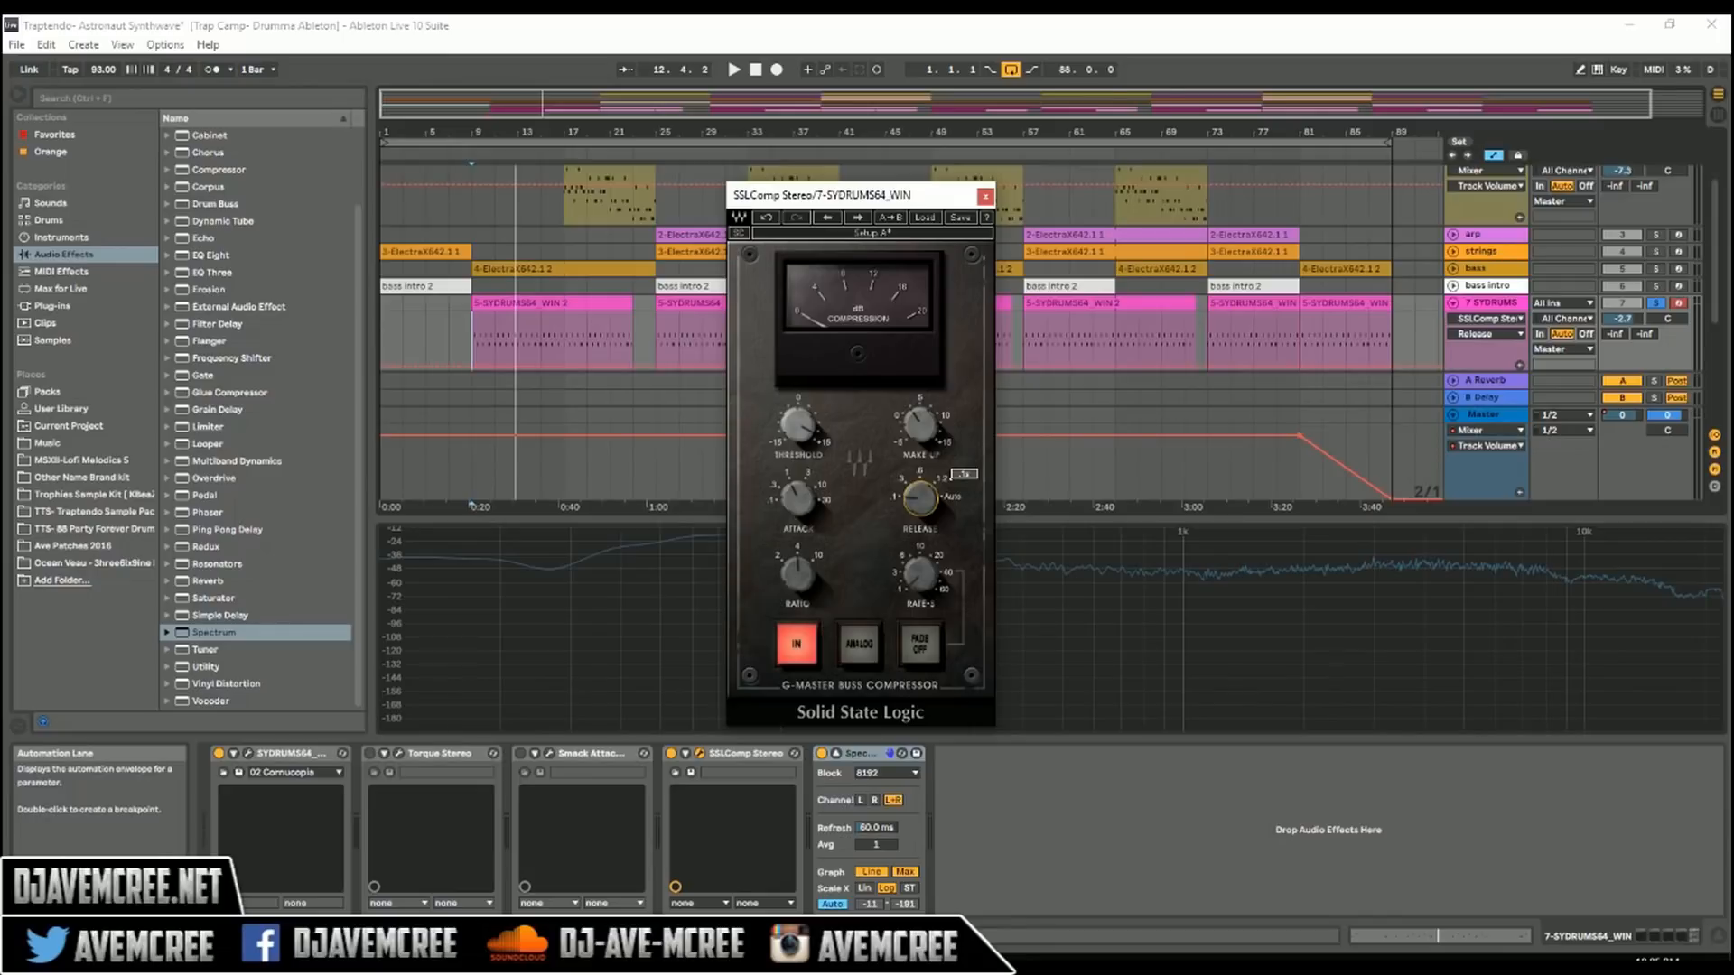
key("space")
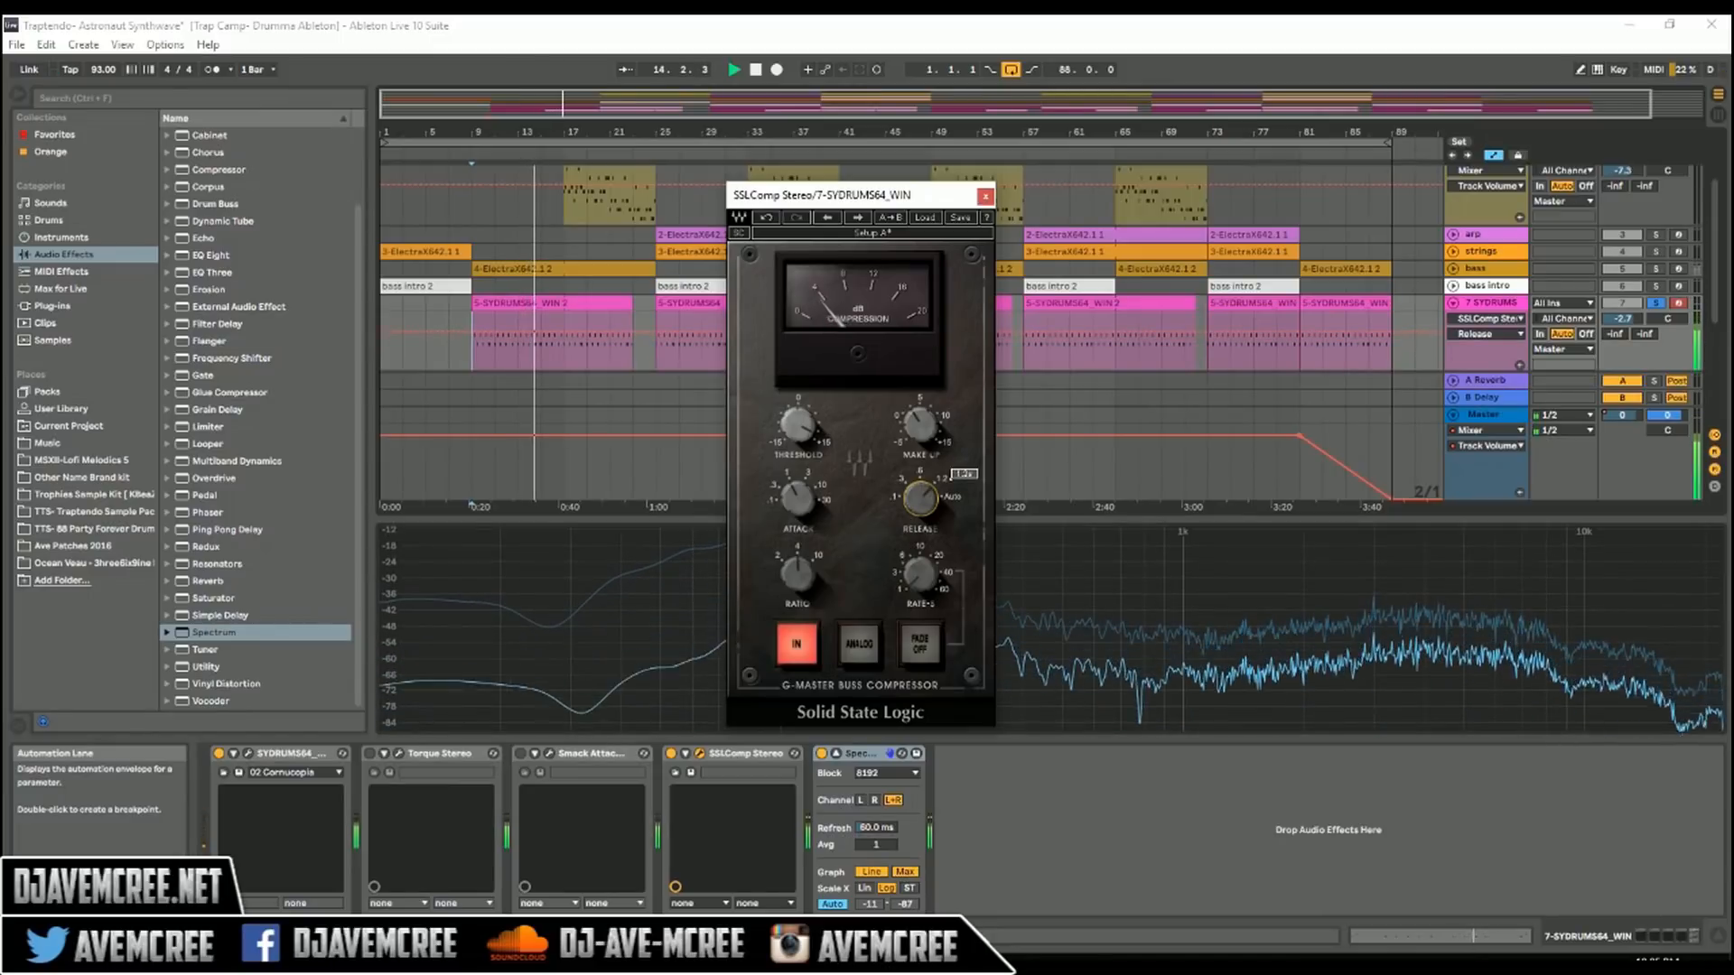
key("space")
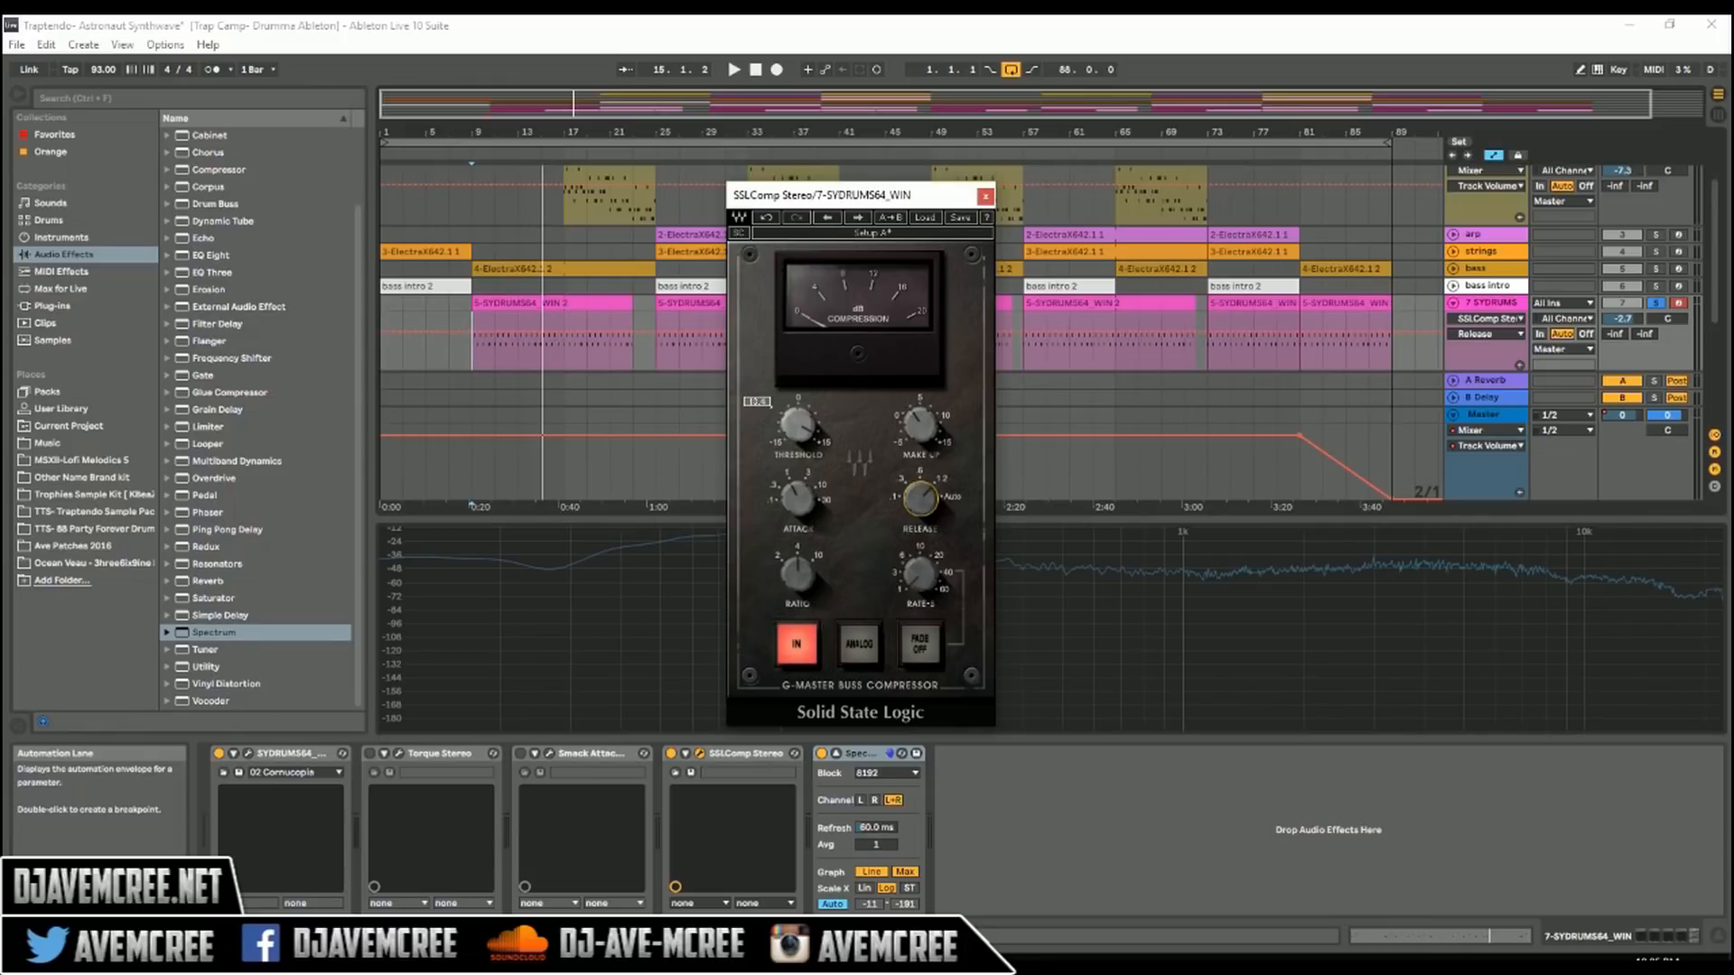
Step: Lower SSLComp's threshold and play the drums to hear the stronger compression
left_click_drag(798, 425, 798, 446)
key("space")
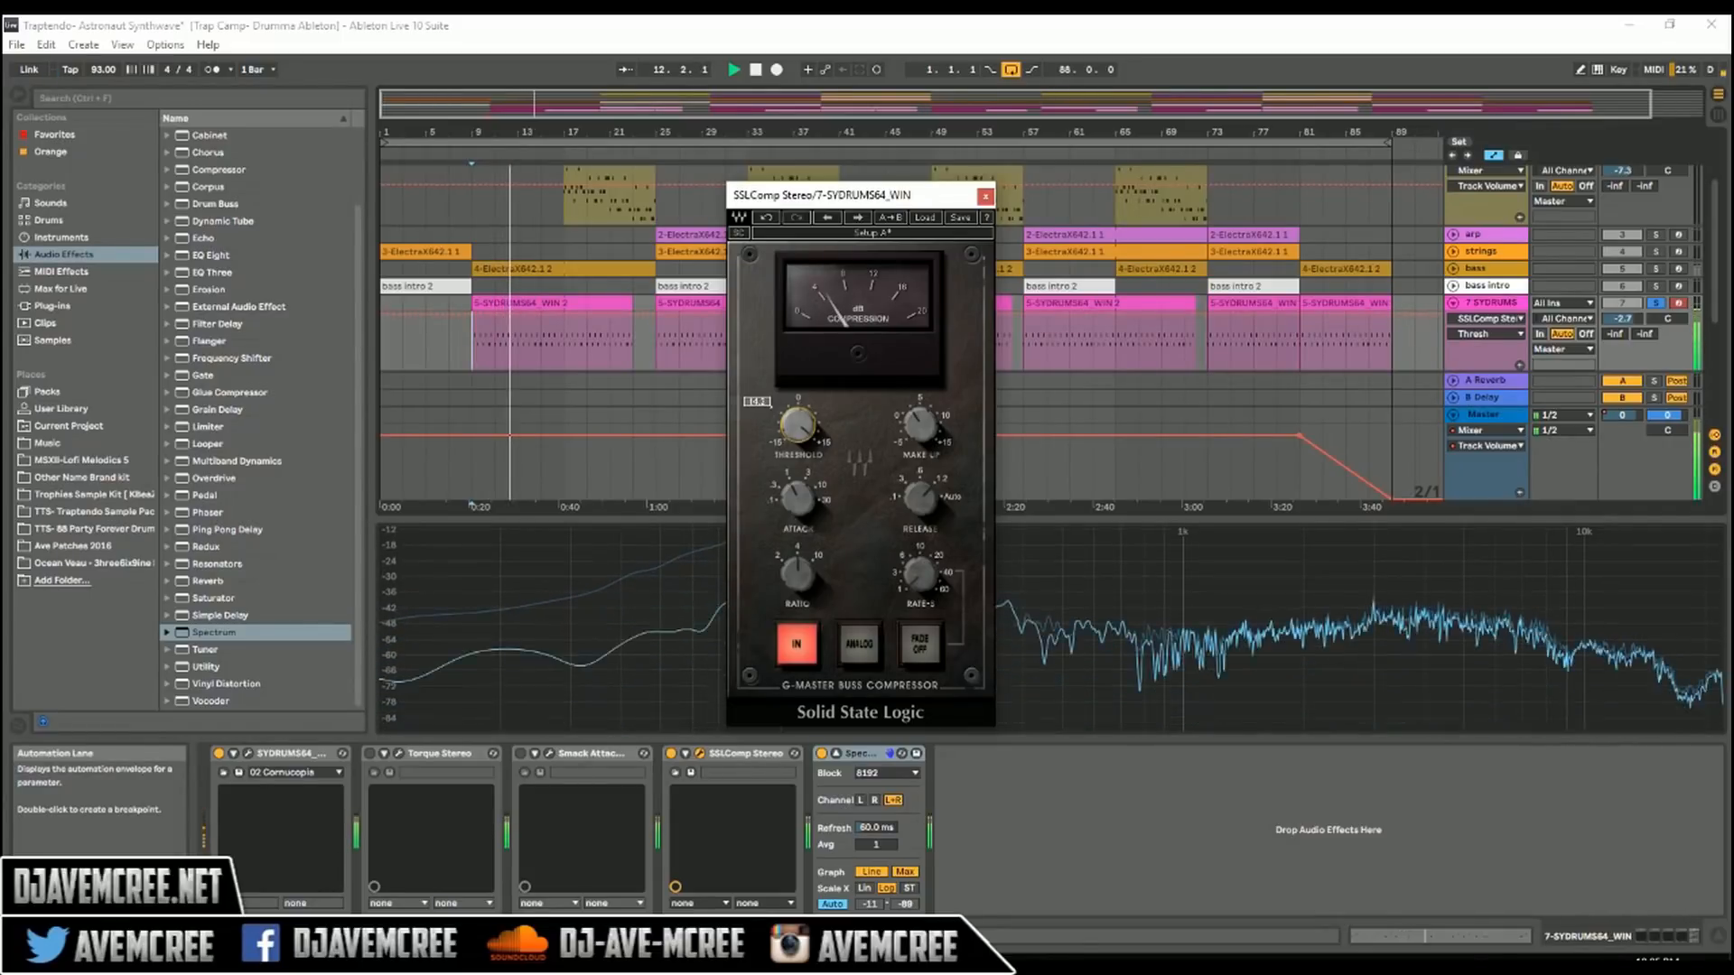
key("space")
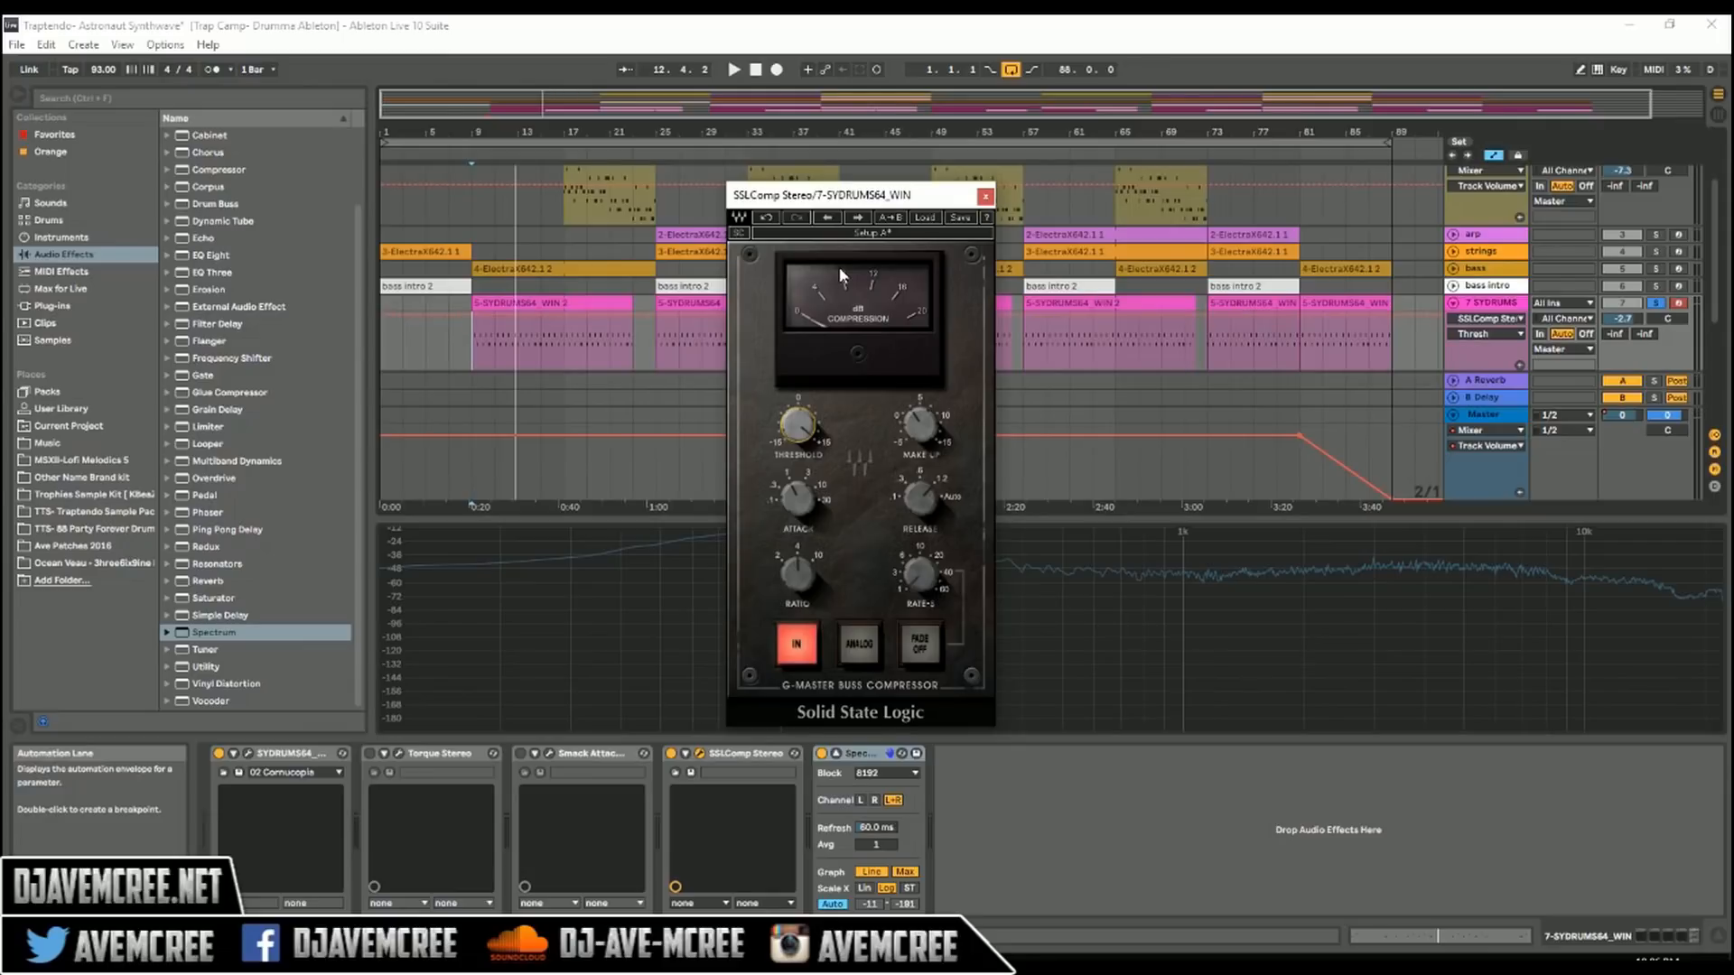
Step: Unsolo the drums track and compare the full mix with SSLComp's external sidechain on and off
key("s")
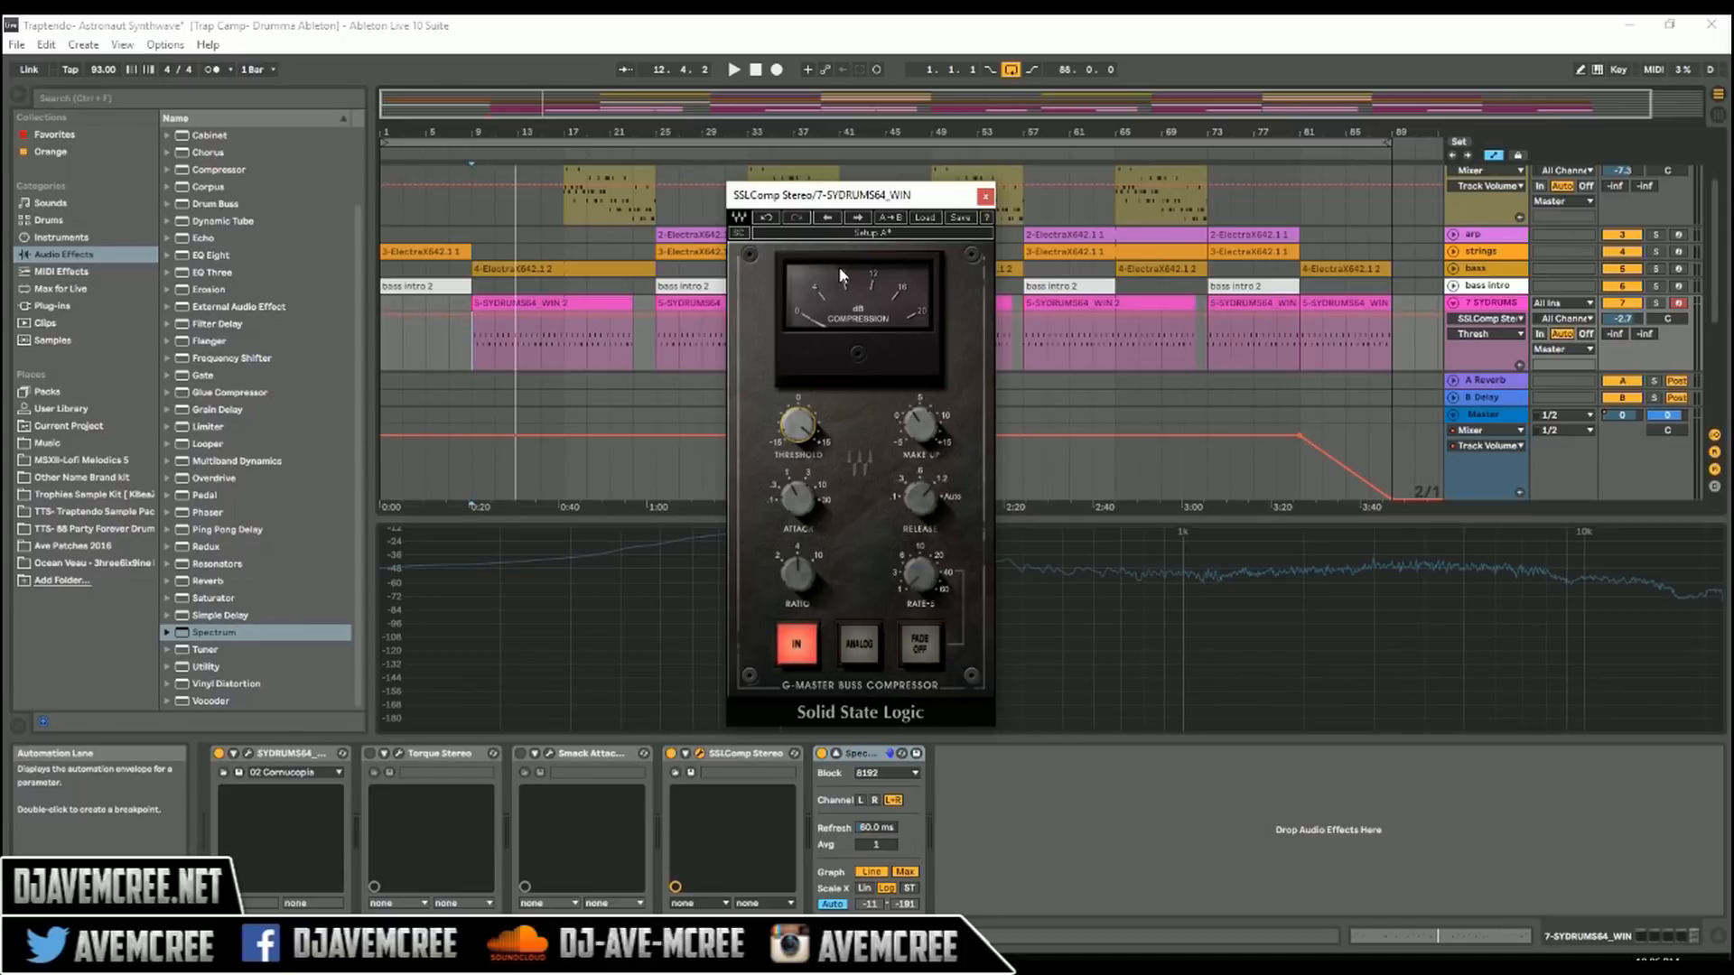
key("space")
left_click(738, 233)
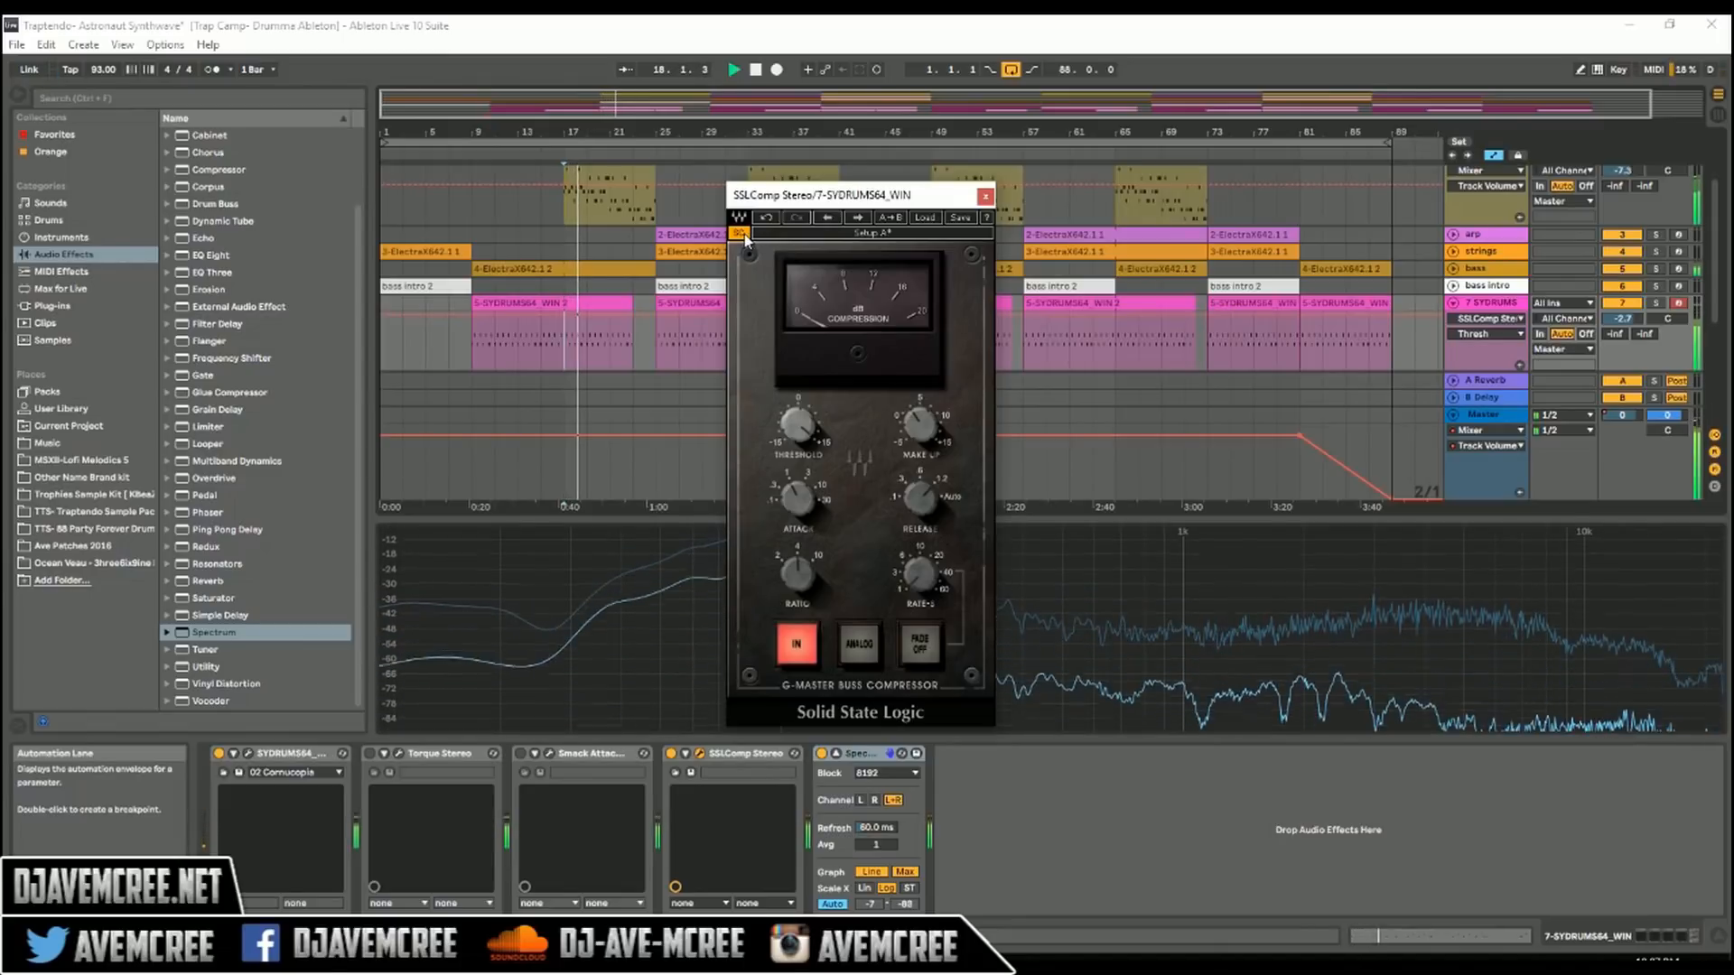
left_click(738, 233)
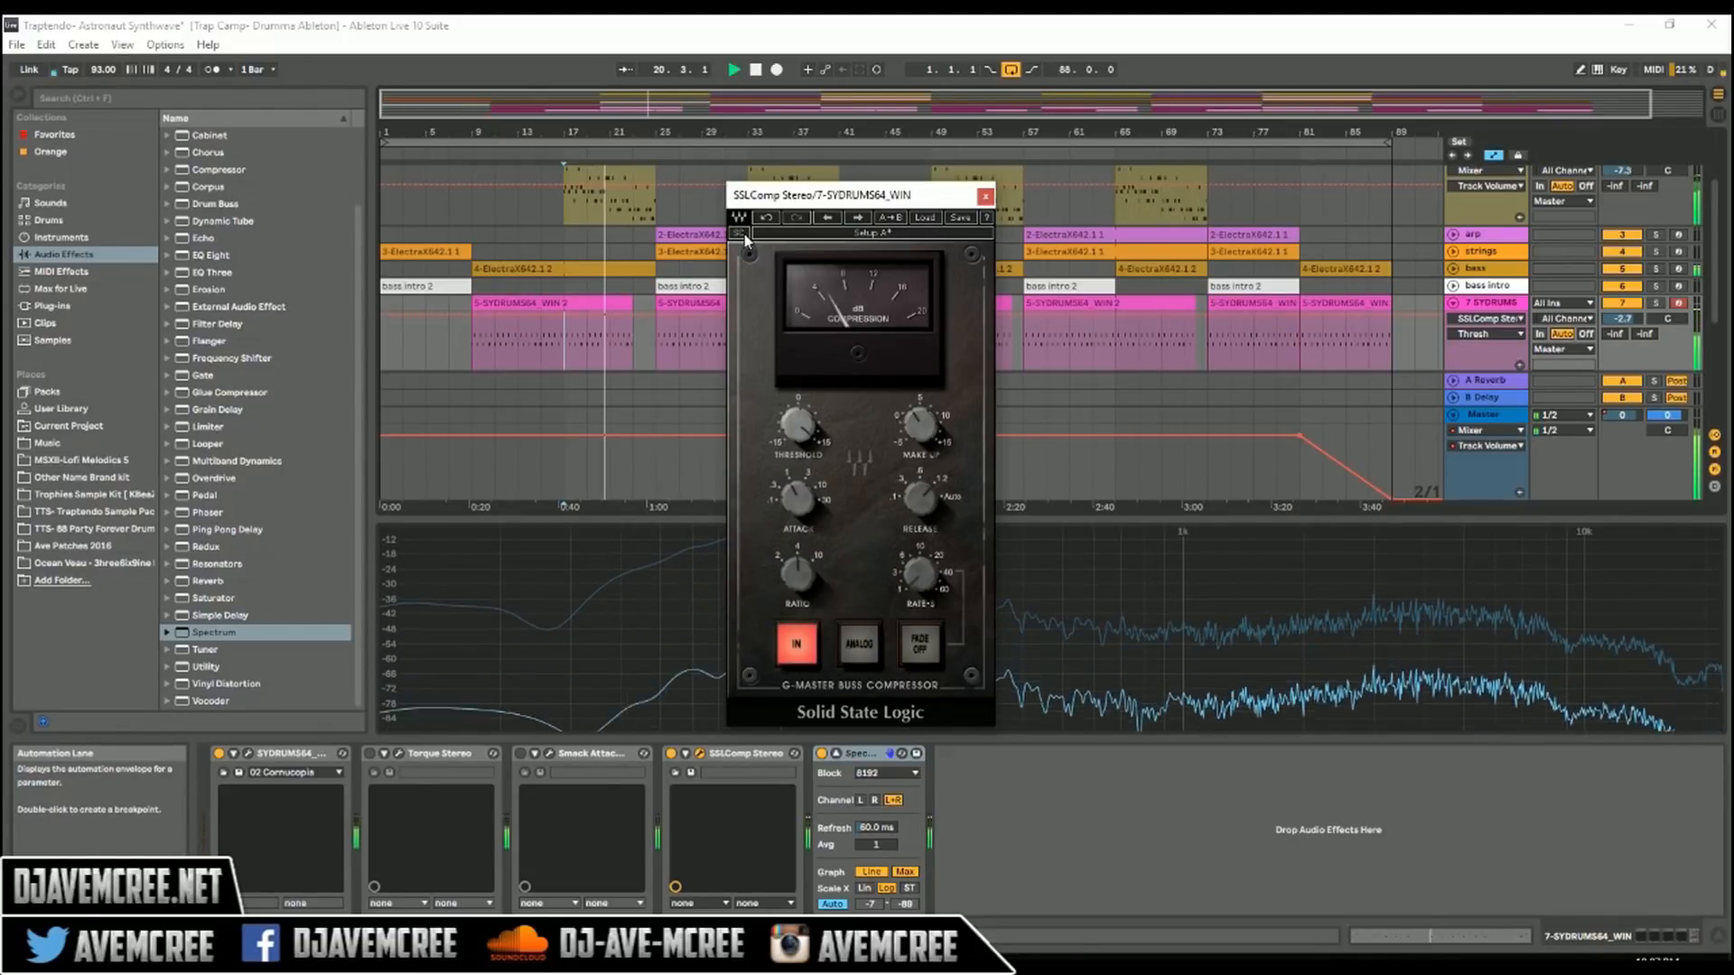
left_click(743, 235)
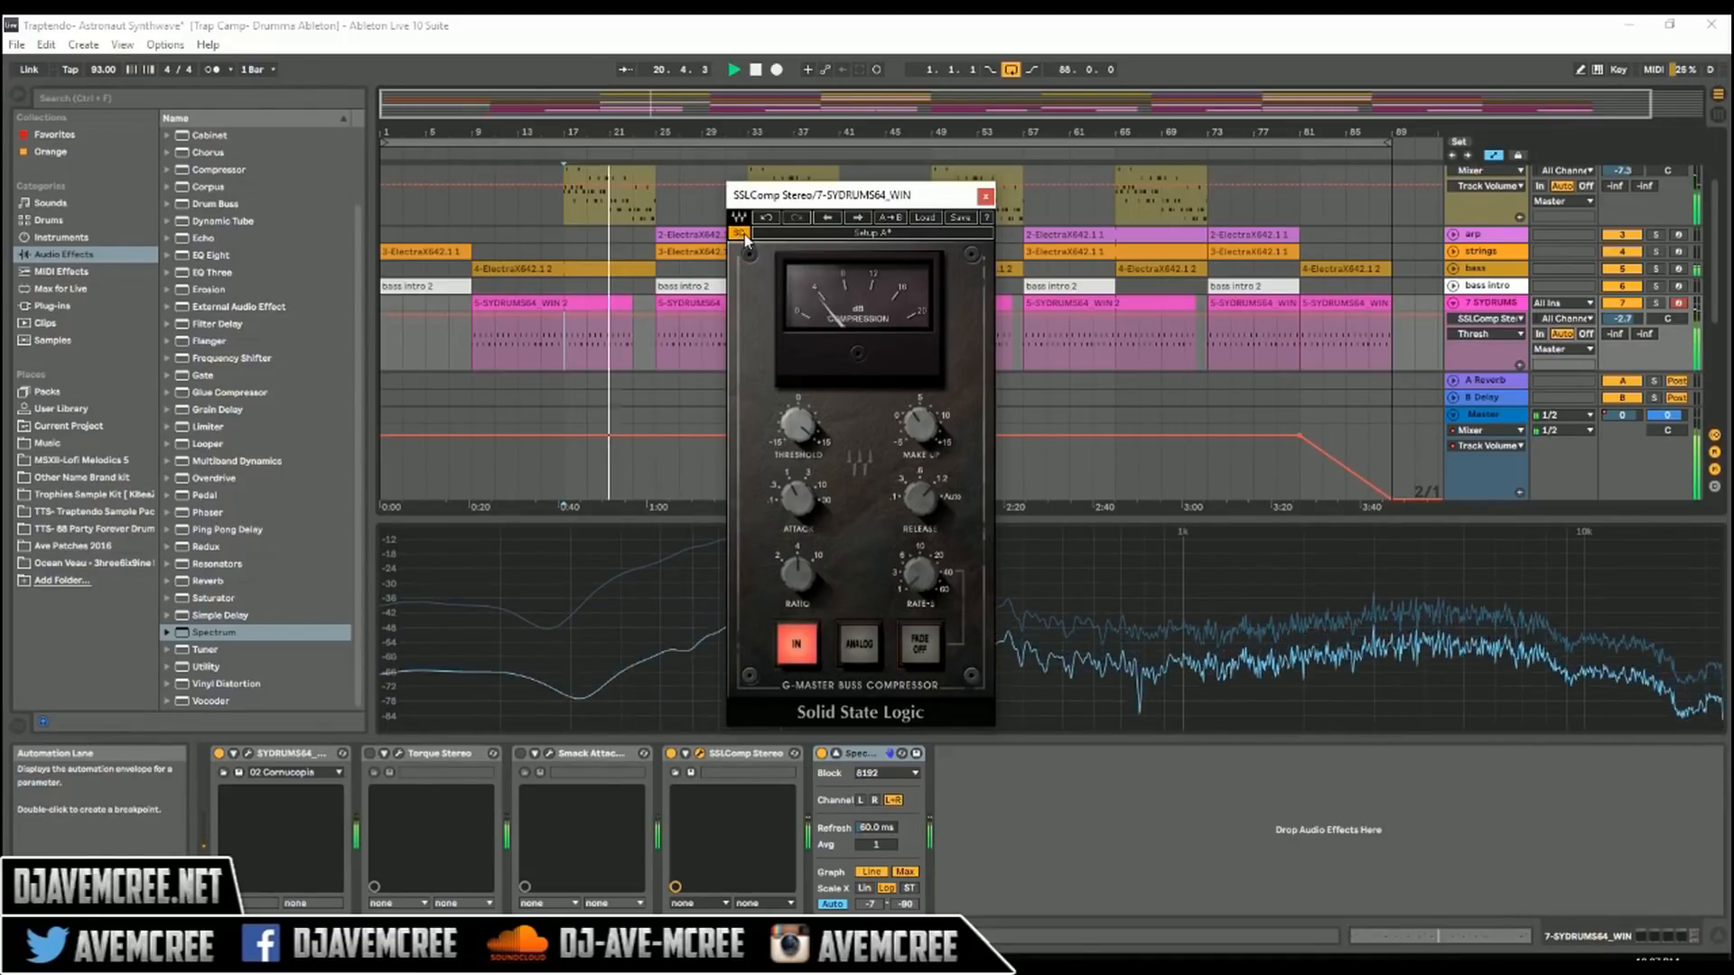
key("space")
left_click(743, 235)
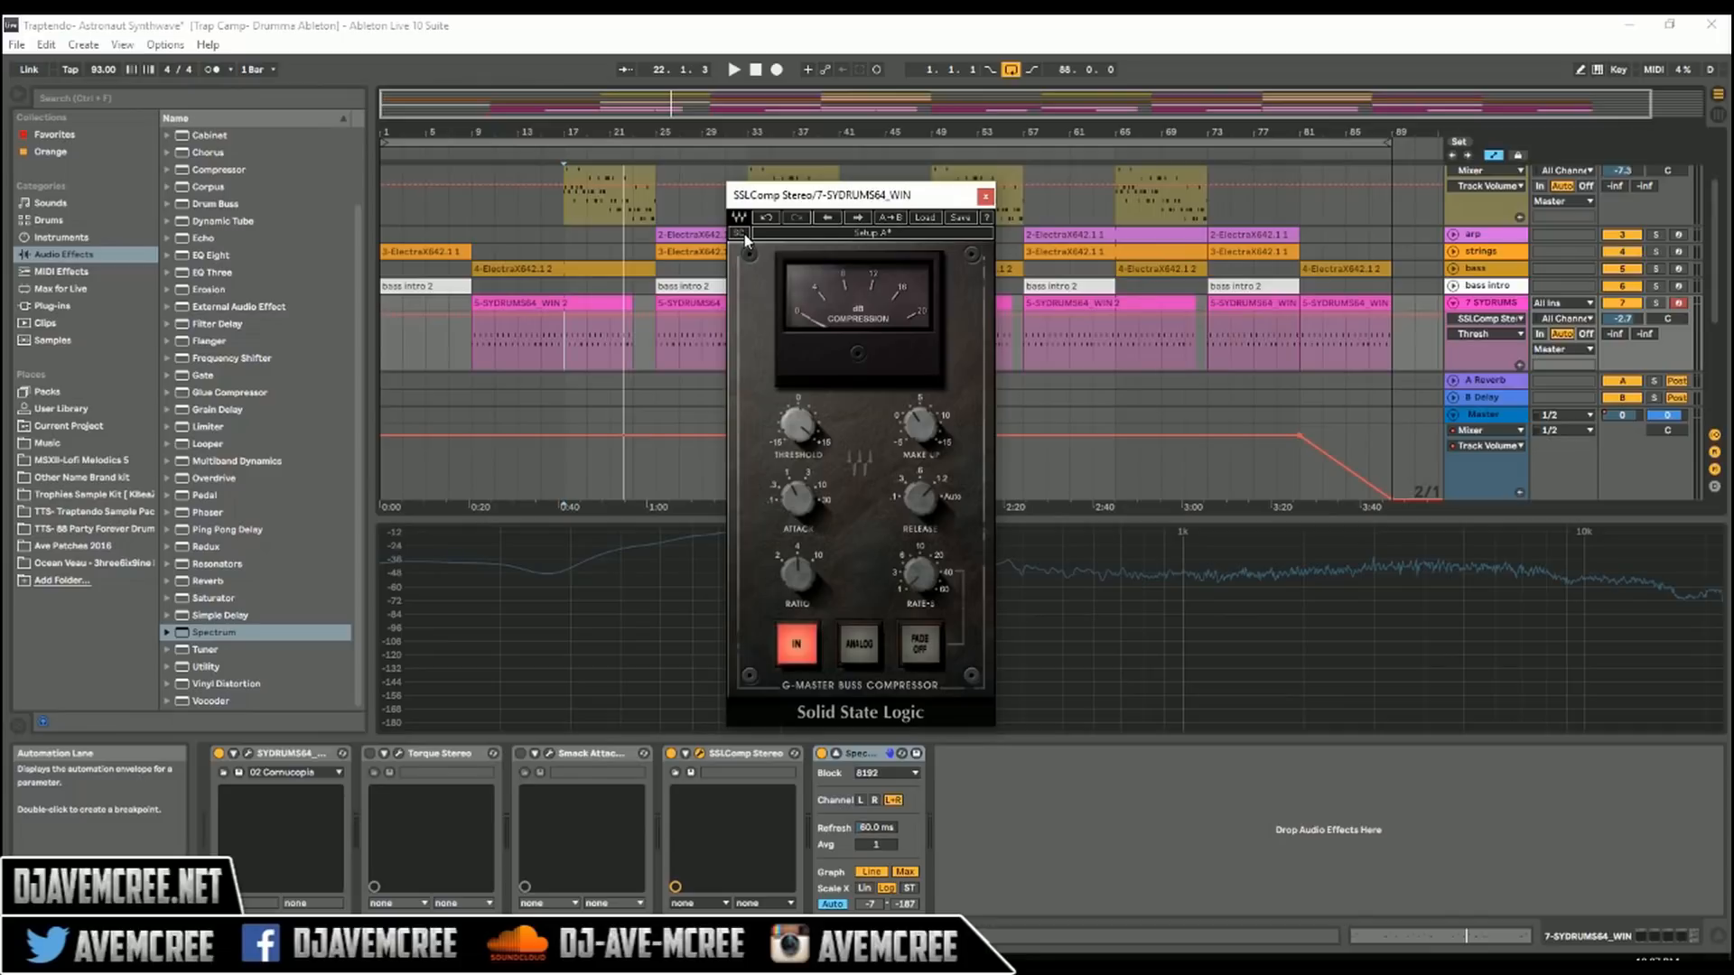
Step: Deactivate SSLComp on the drums track, then show and activate Torque Stereo
left_click(671, 754)
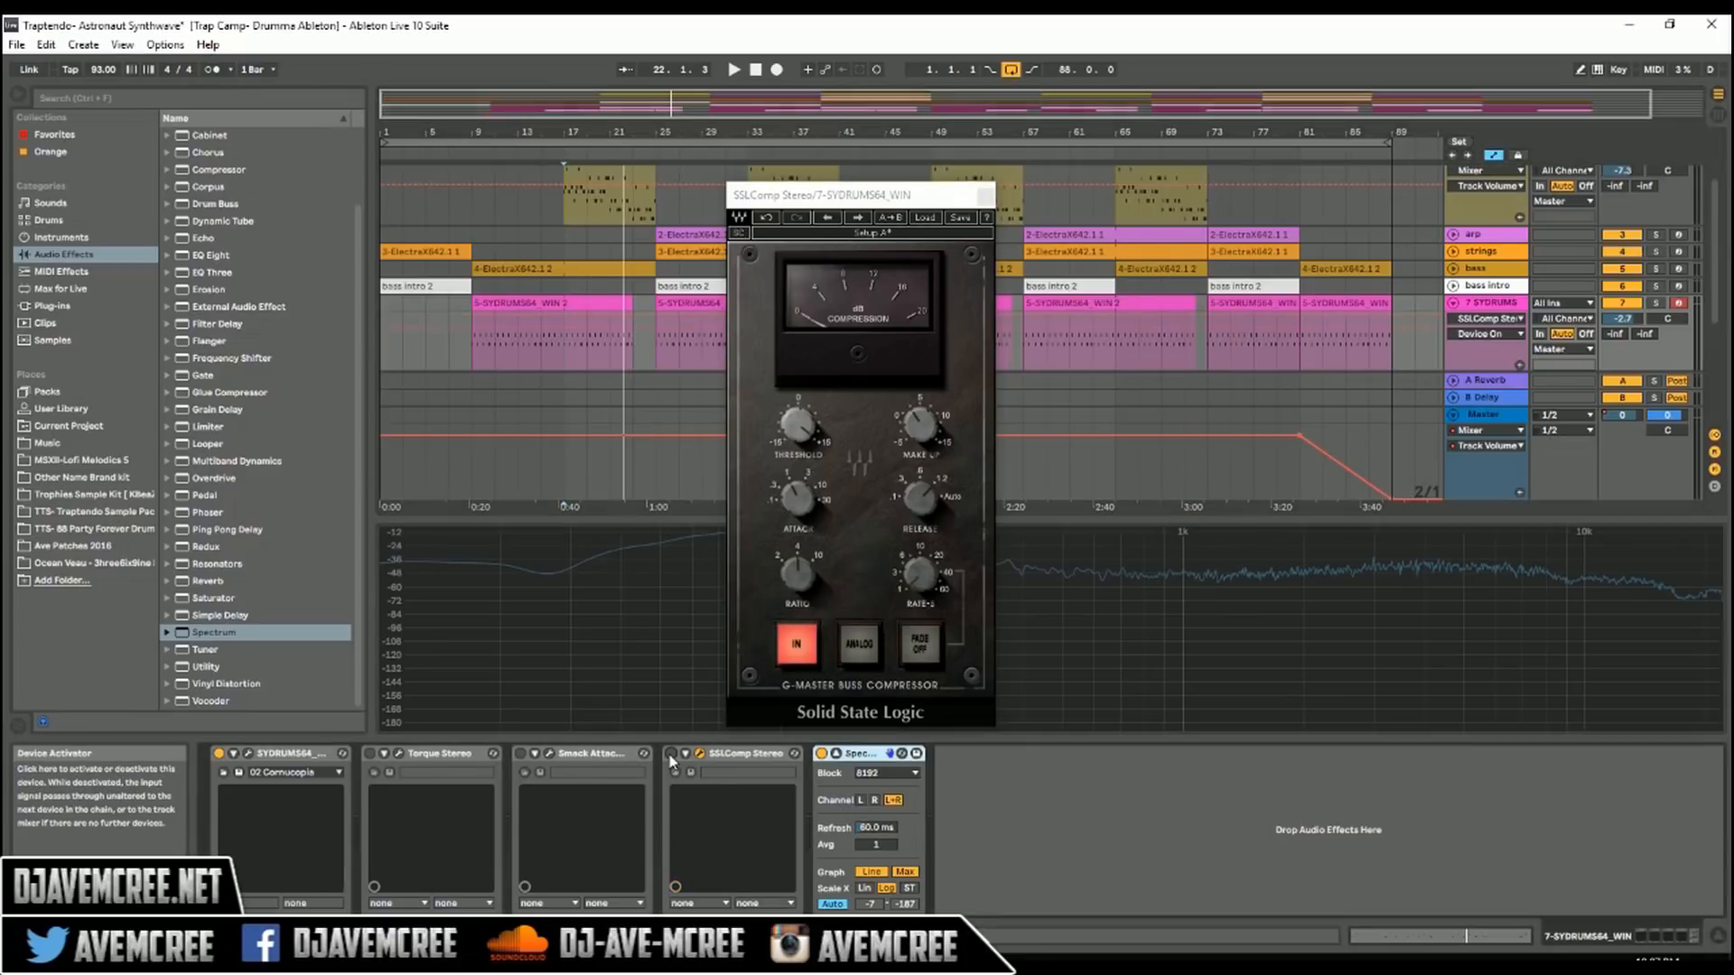
left_click(397, 755)
left_click(371, 755)
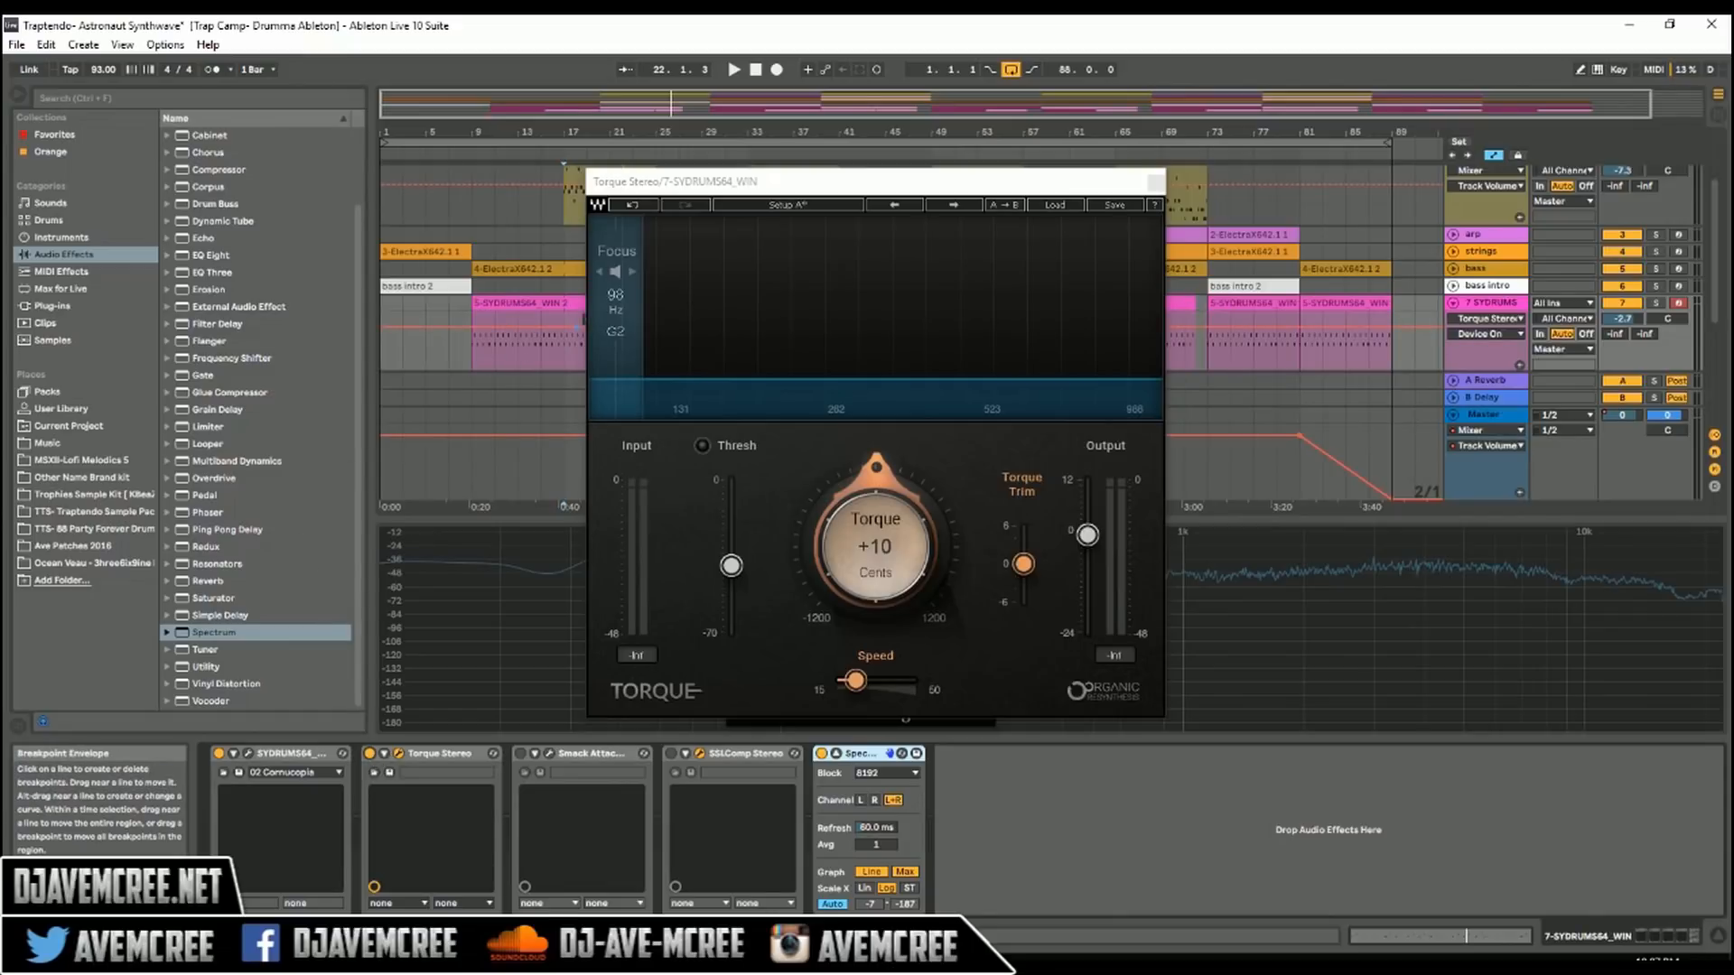
Step: Solo the drums and, while listening to the focus band during playback, move Torque's focus to 145 Hz
key("s")
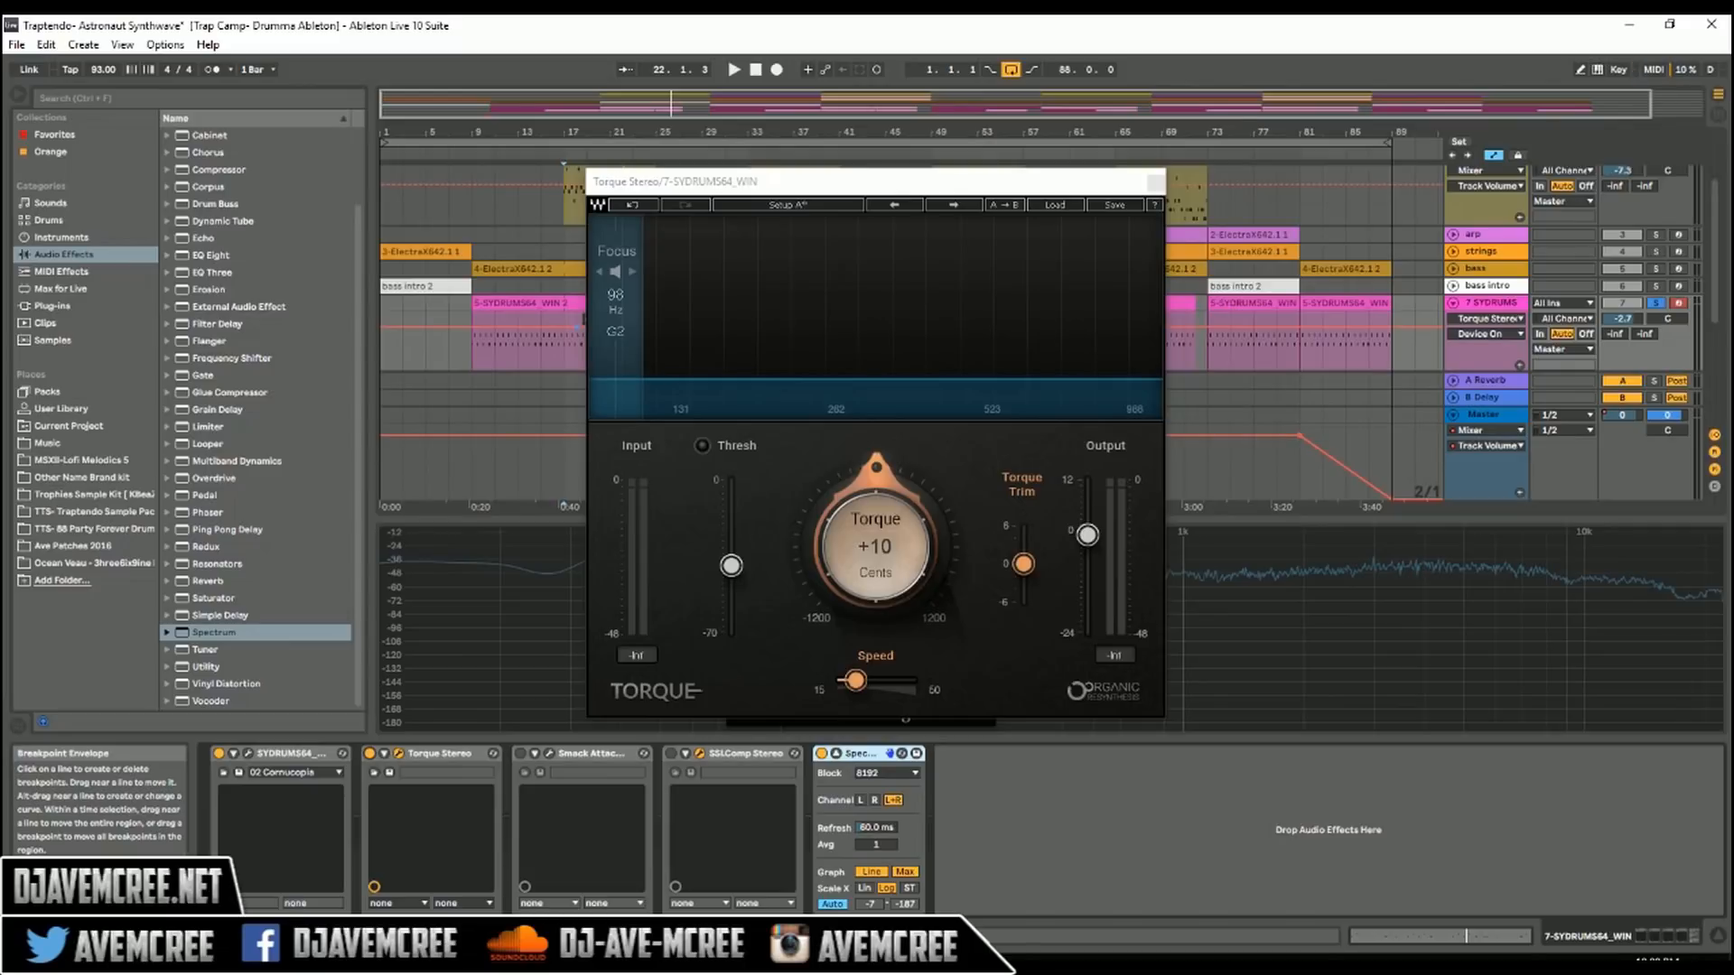
key("space")
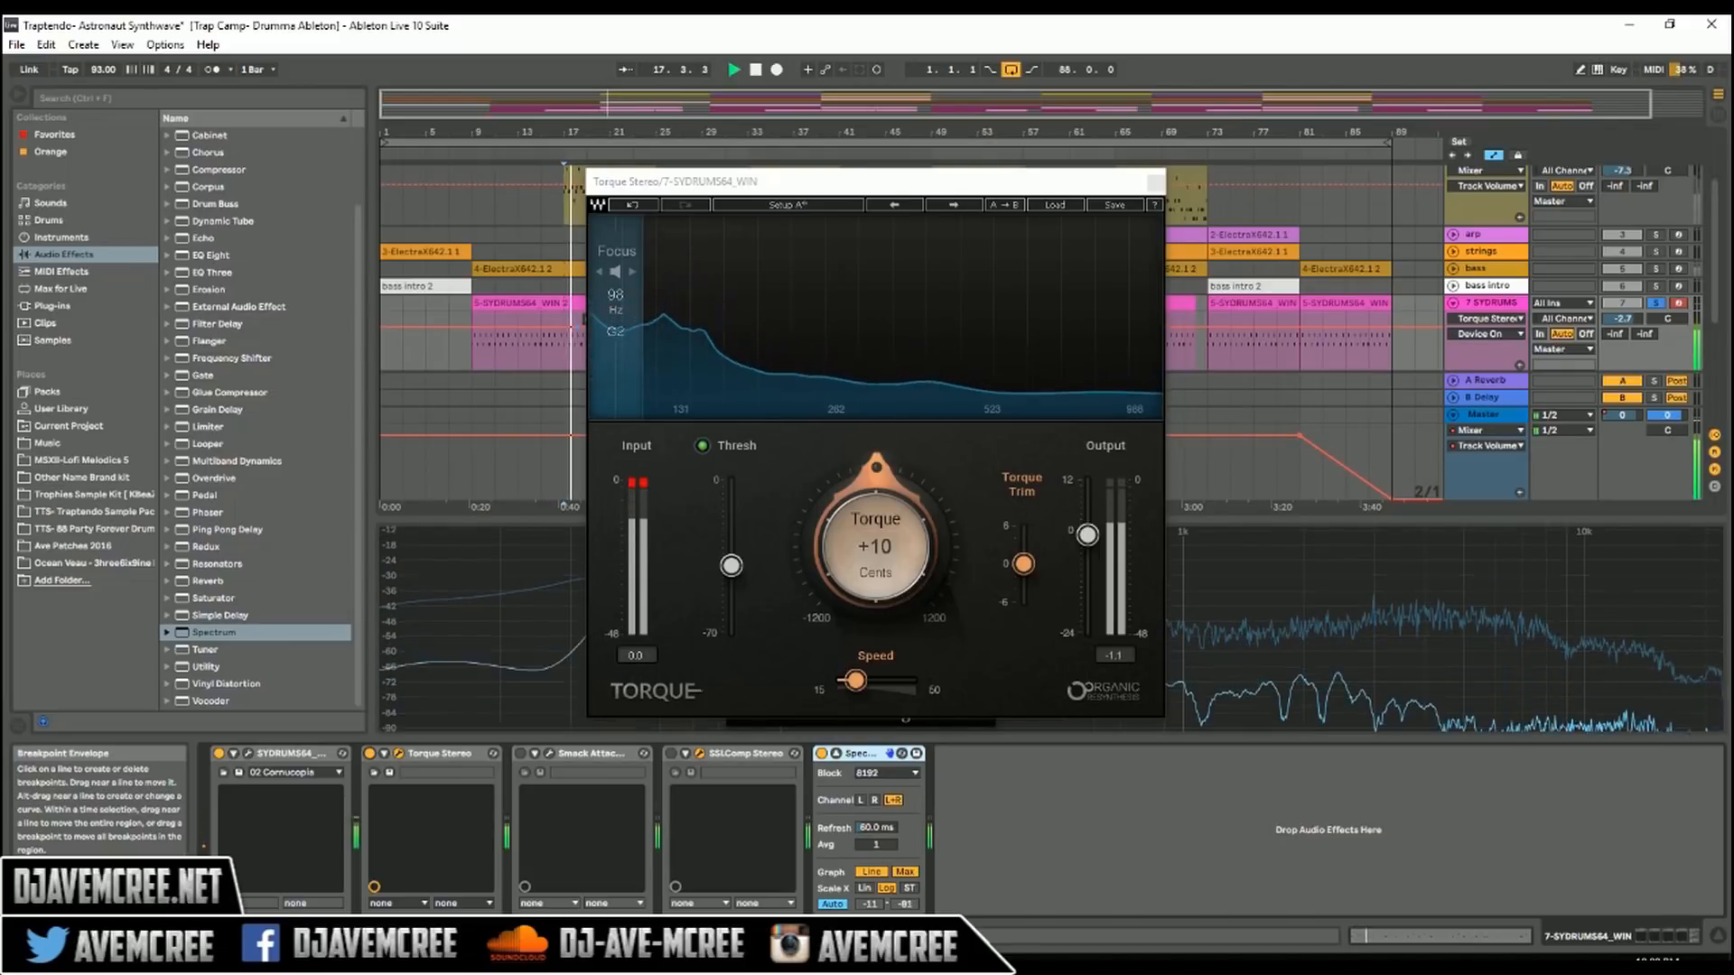
left_click(616, 272)
left_click_drag(616, 272, 753, 271)
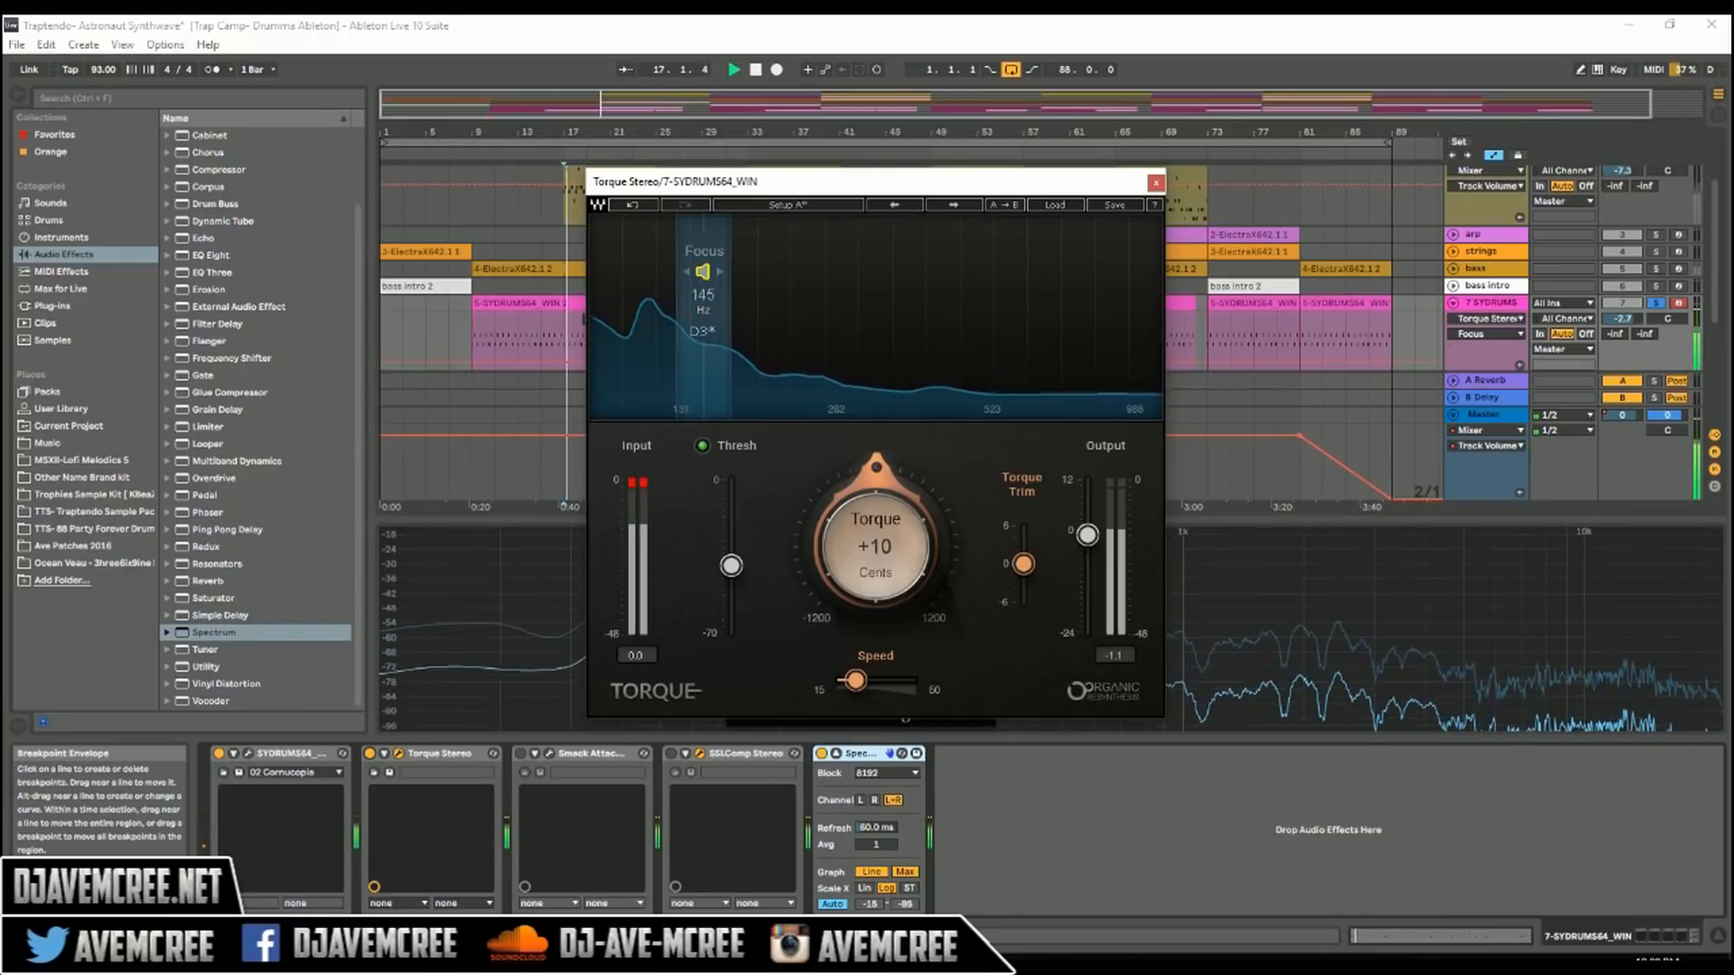
Step: Set the playback start to the beginning of the first drum clip and lower Torque's shift to -900 cents
left_click(472, 327)
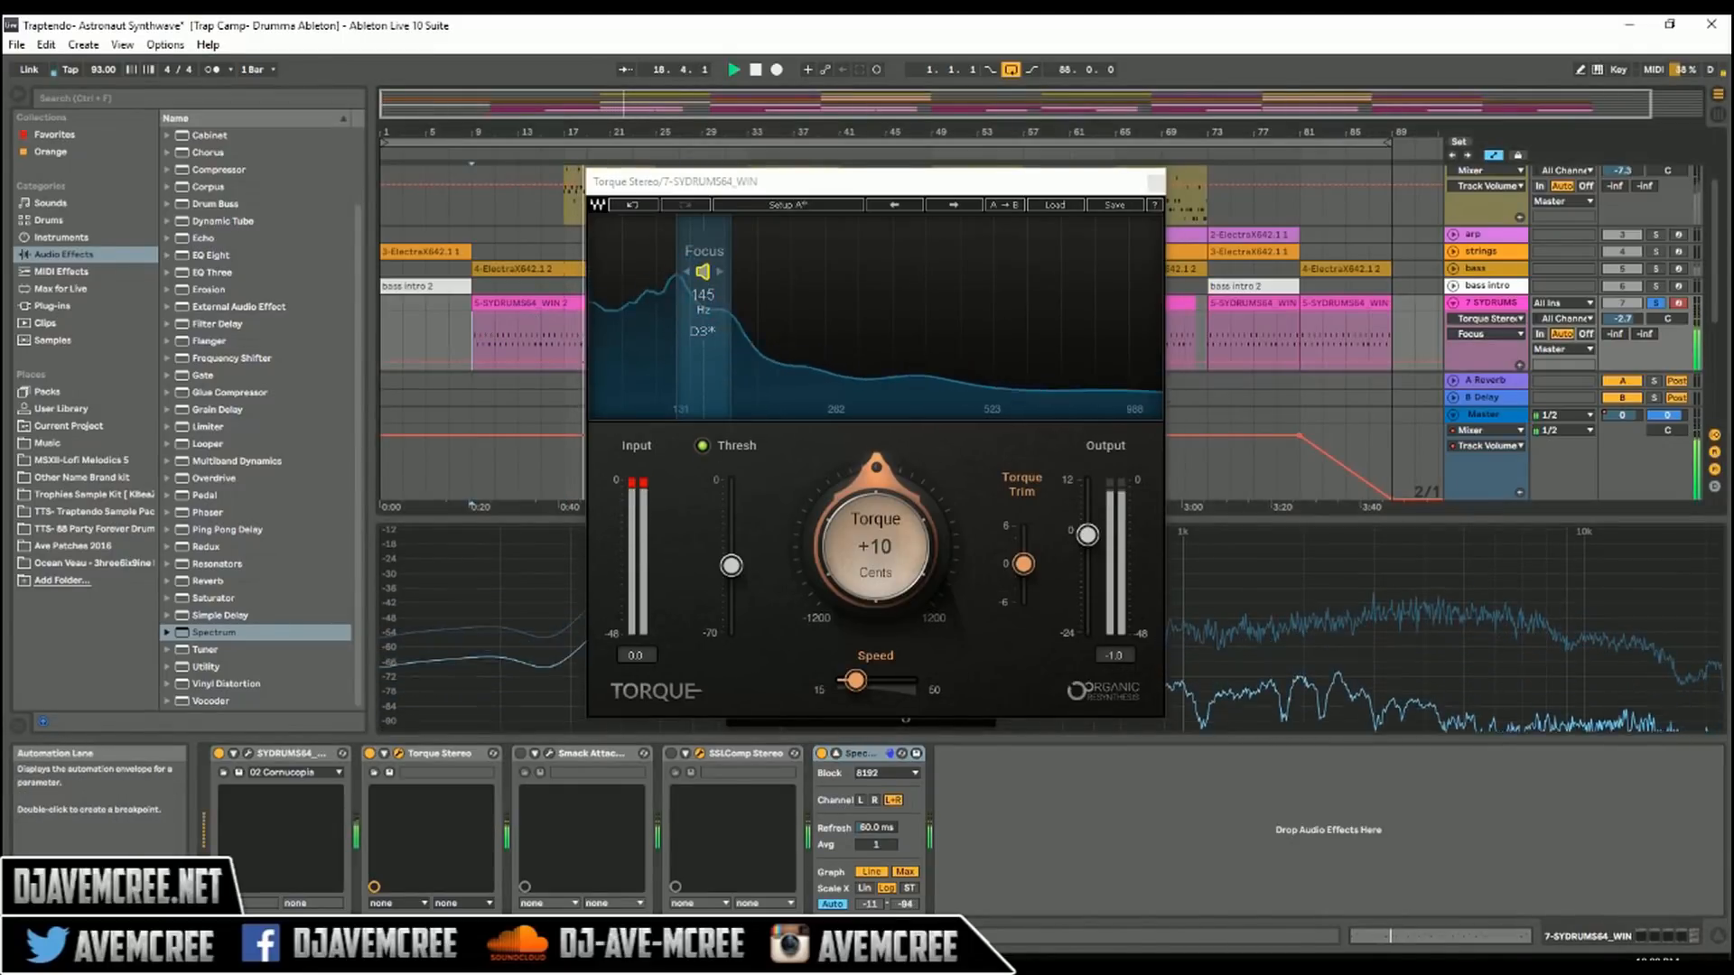
left_click_drag(875, 547, 875, 695)
key("space")
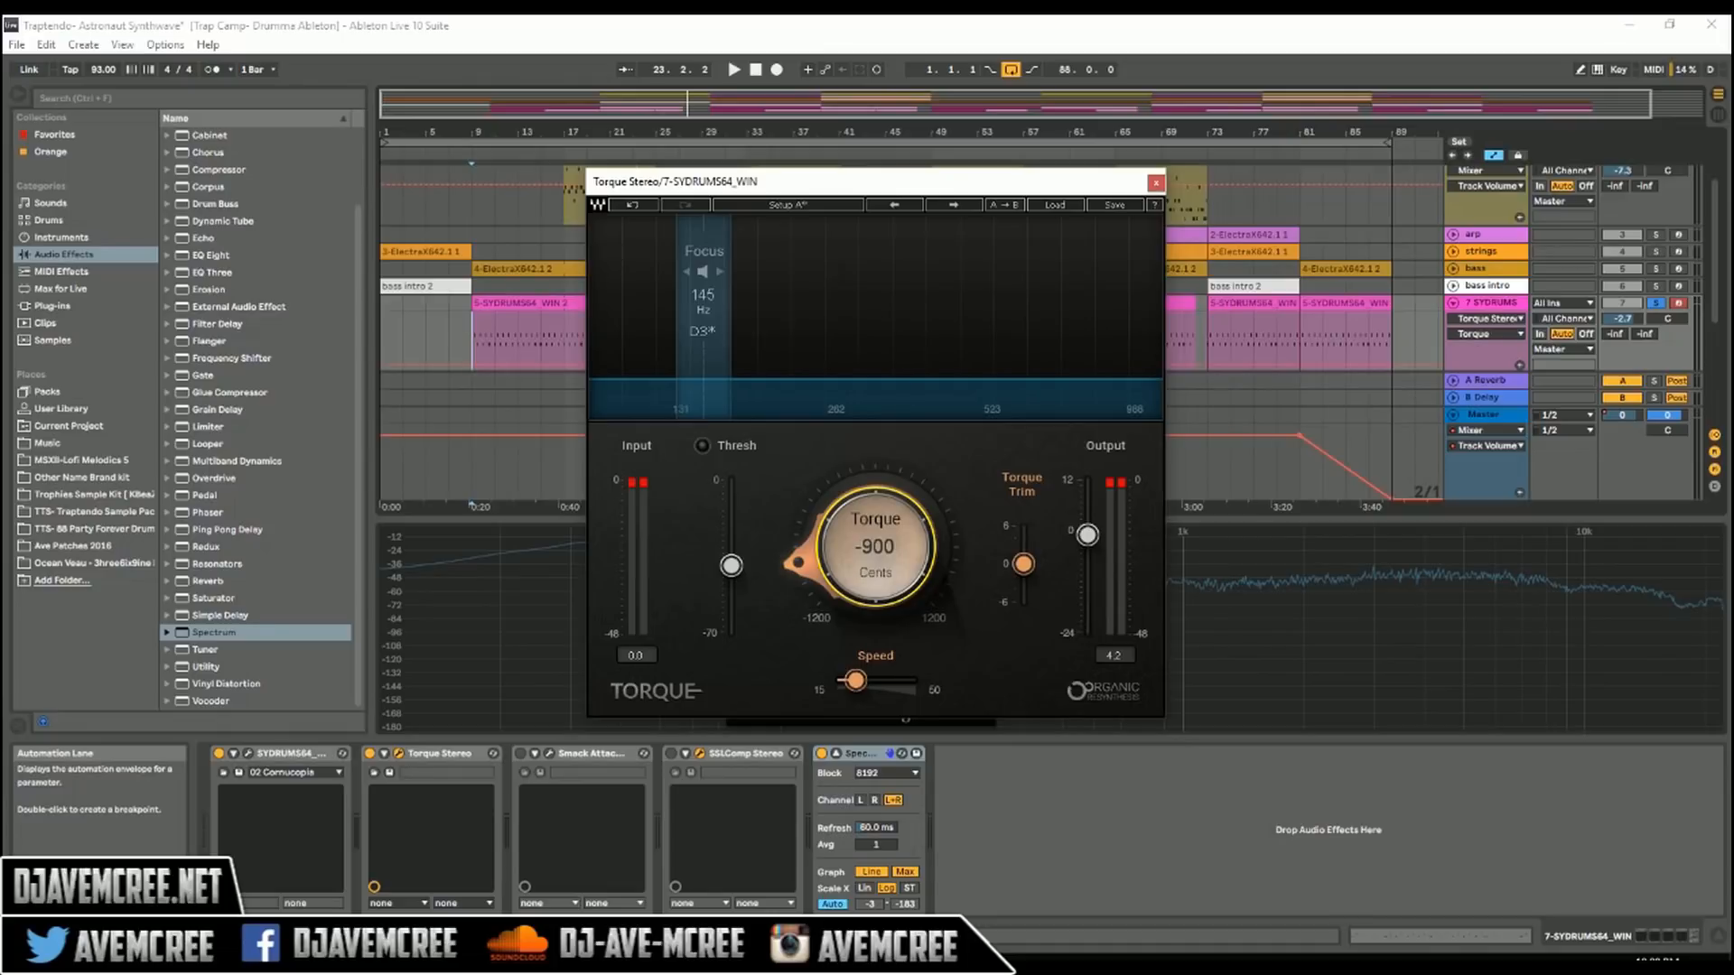
Step: Play the start of the first drum clip twice to hear the Torque pitch shift
key("space")
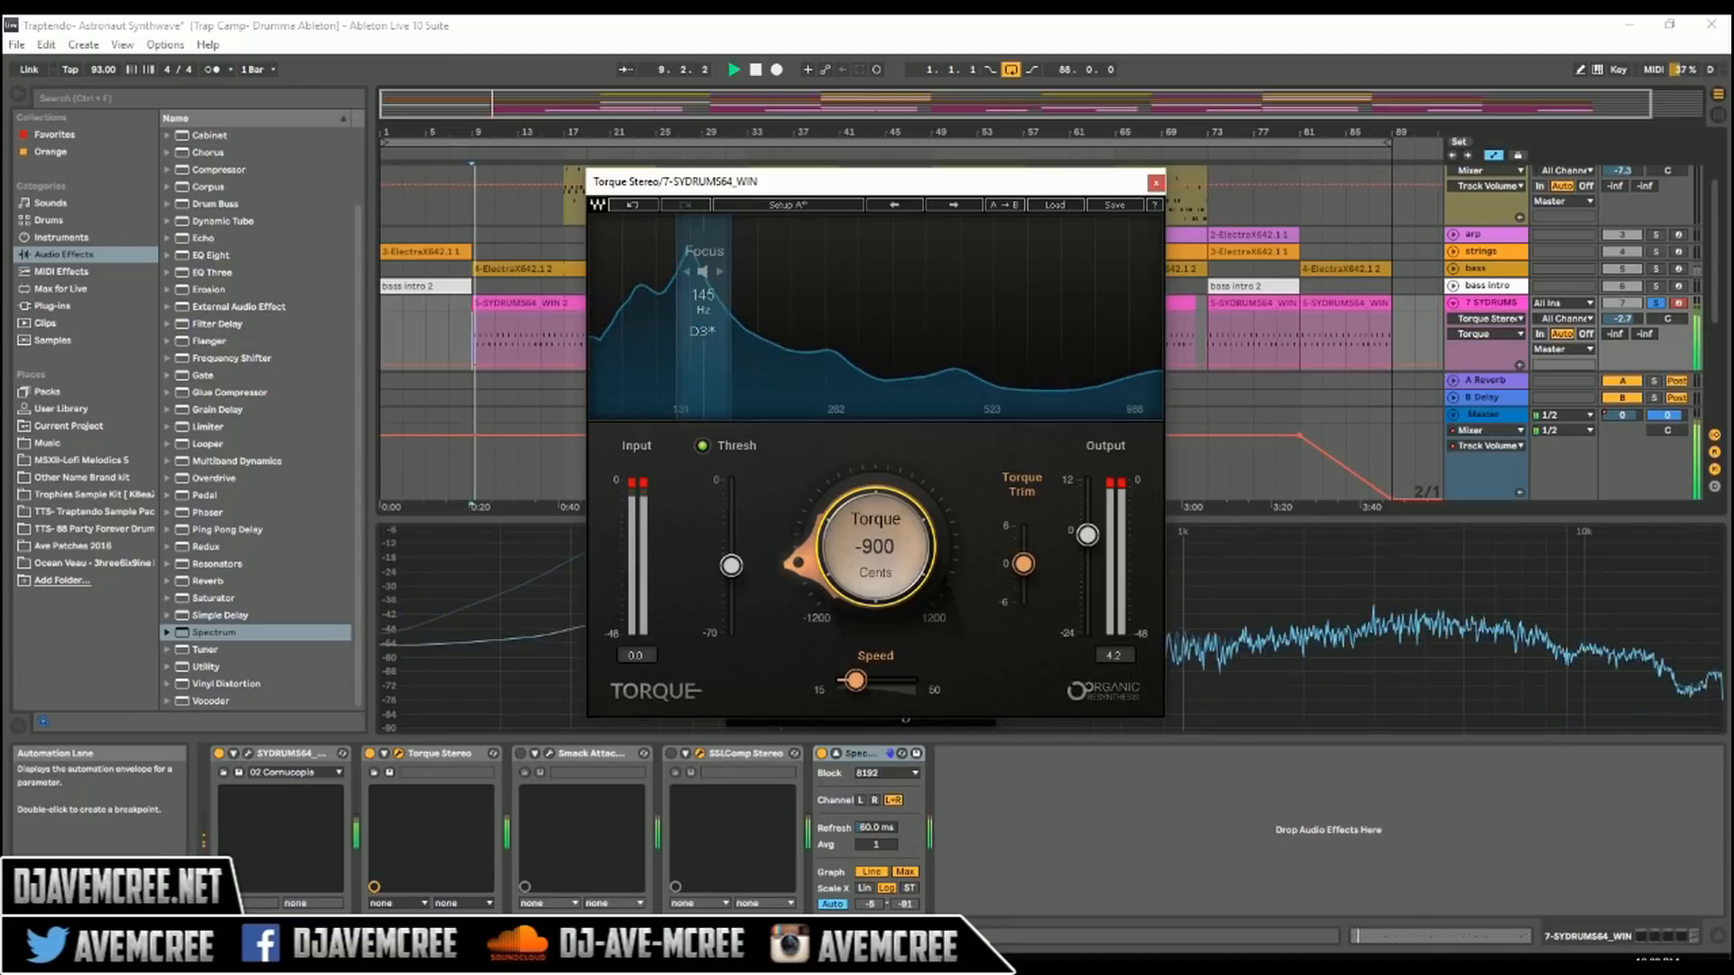
key("space")
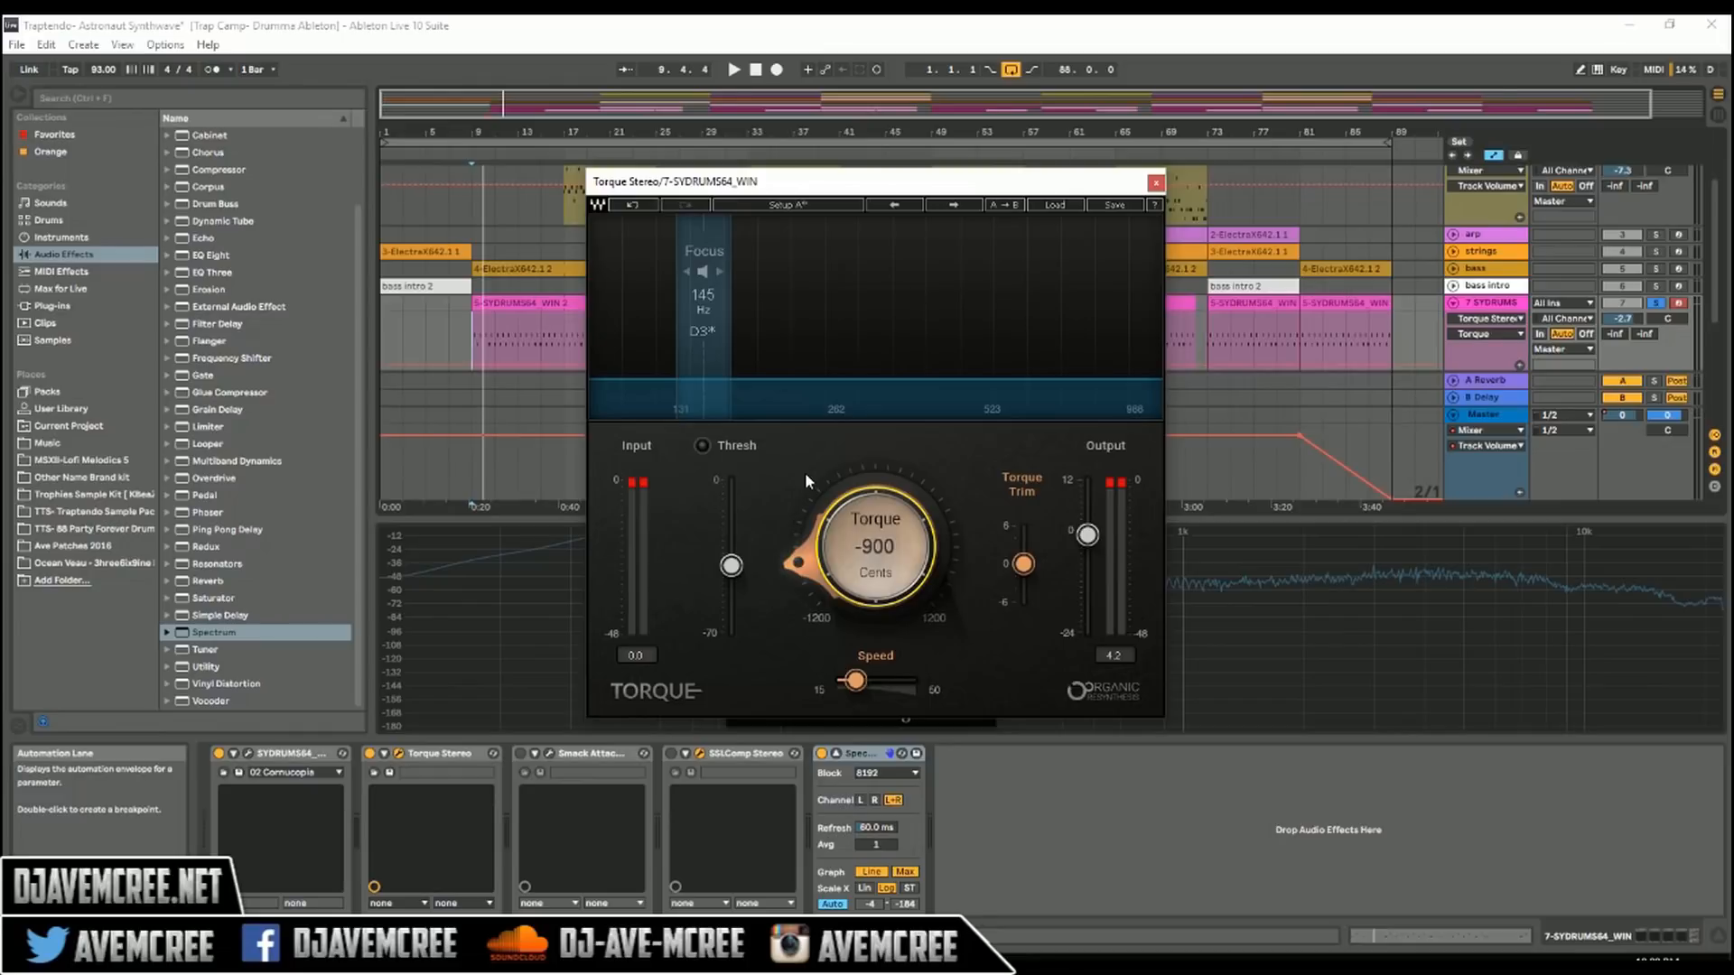
key("space")
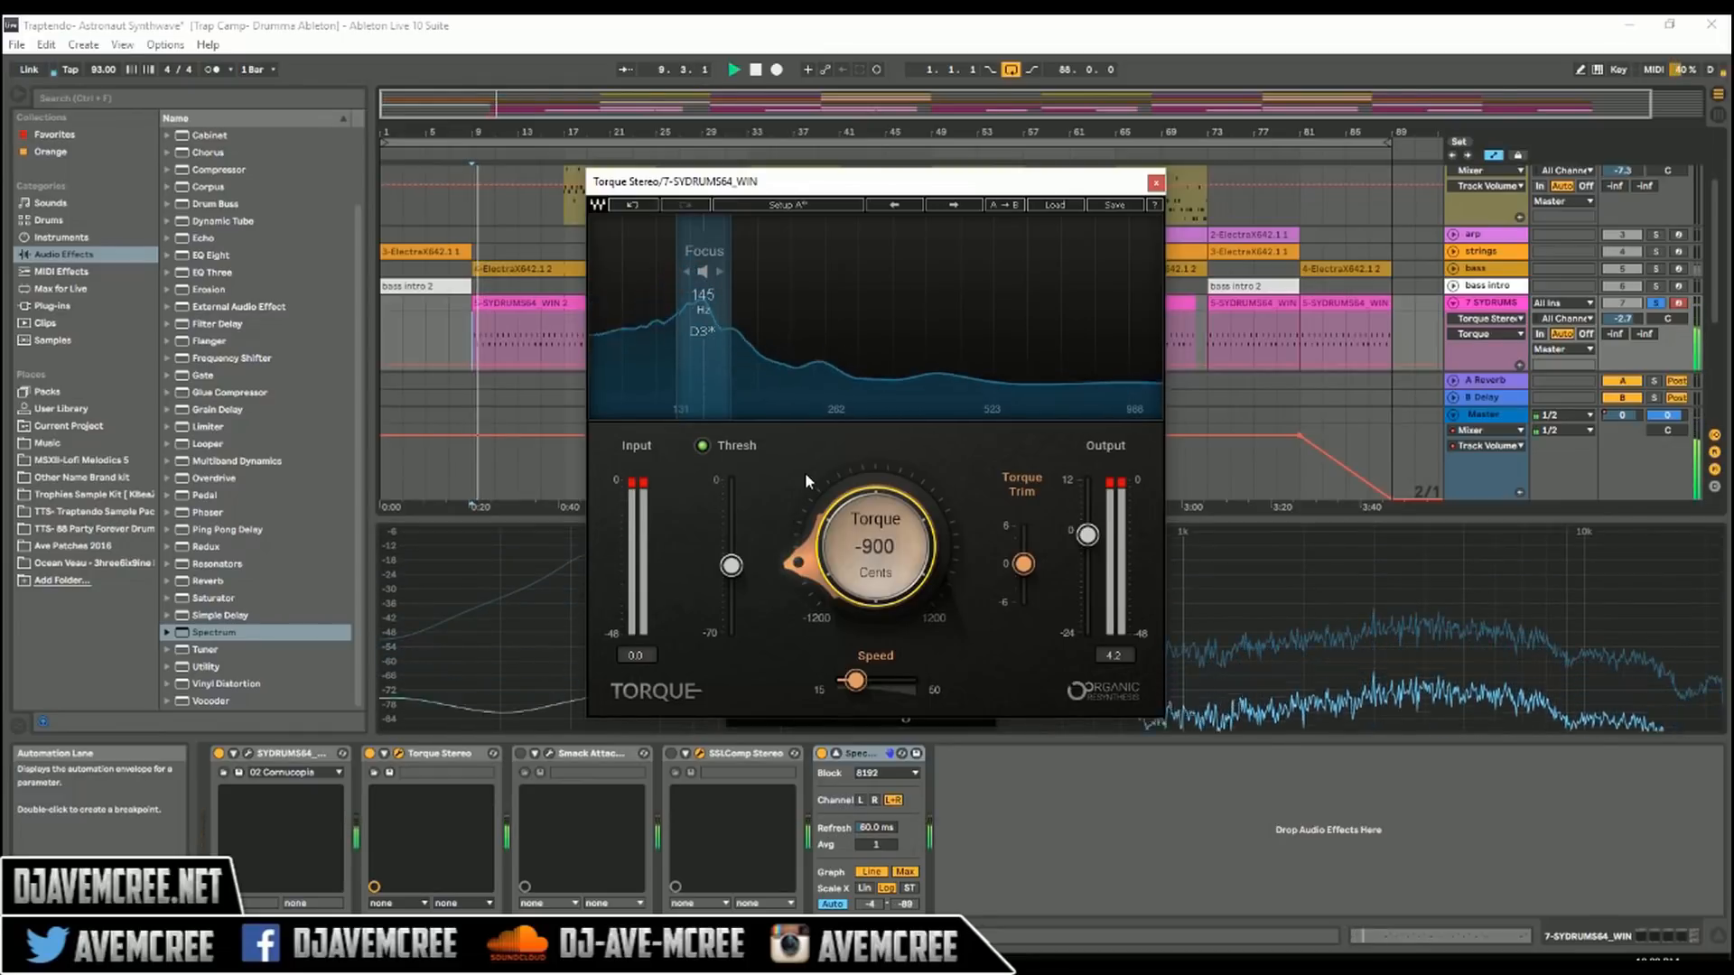
key("space")
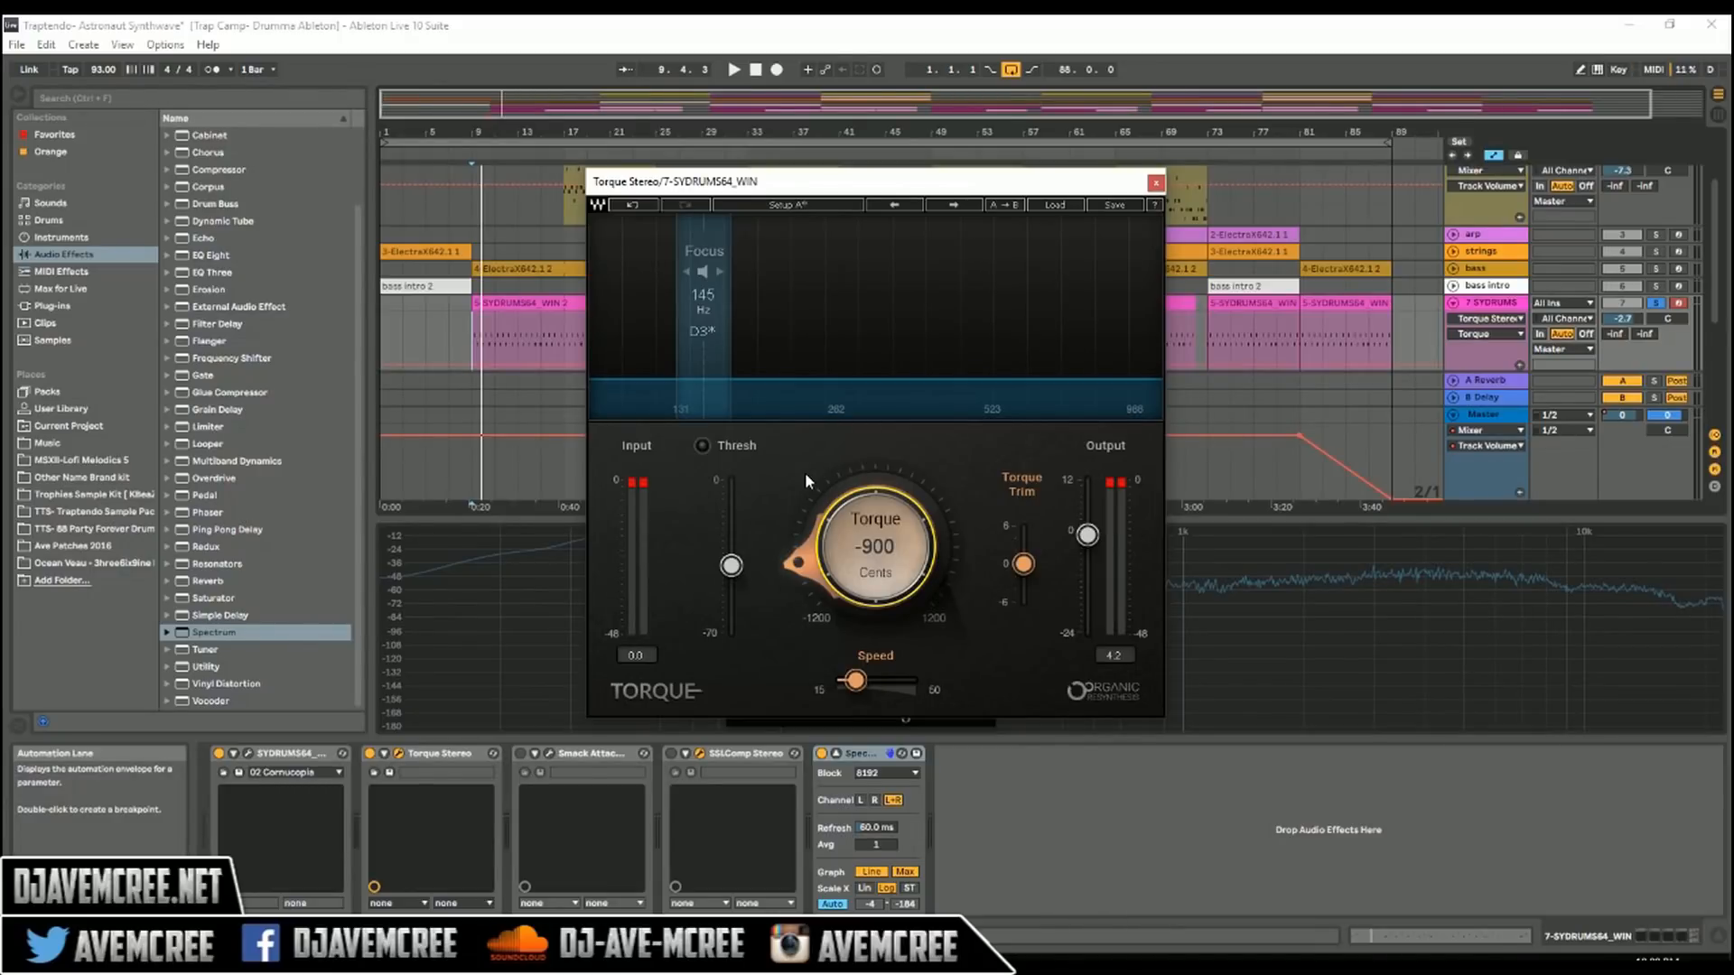
Step: Replay the start of the first drum clip twice more to hear Torque's shift at -900 cents
key("space")
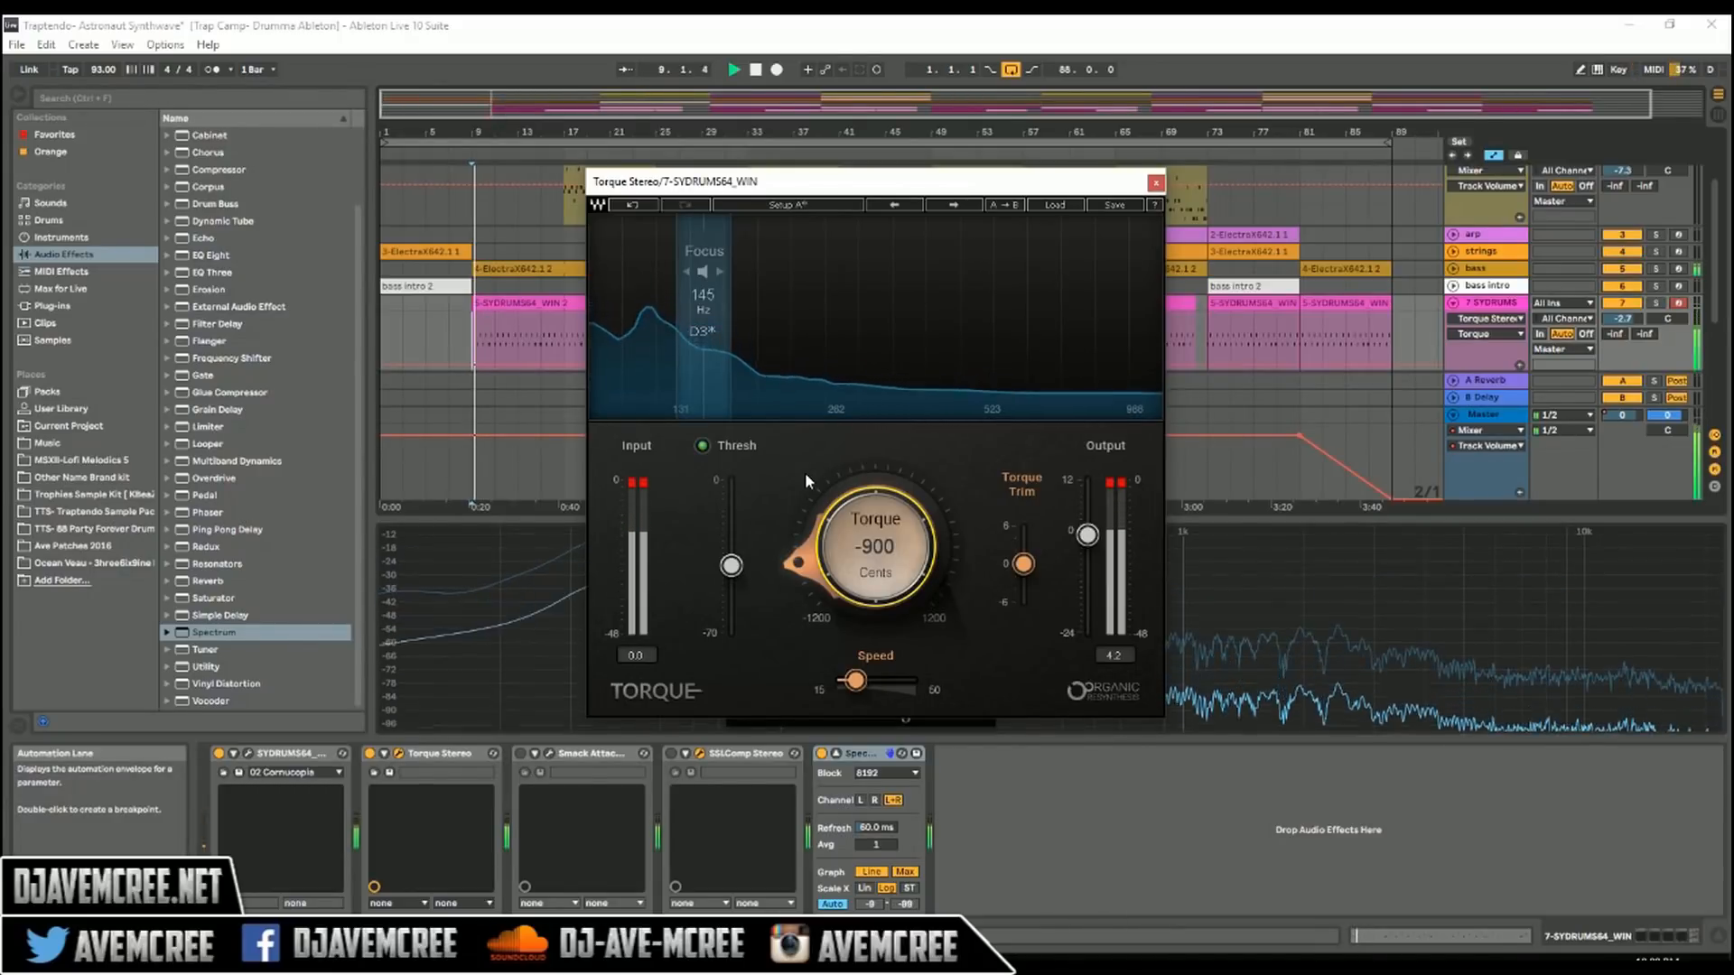
key("space")
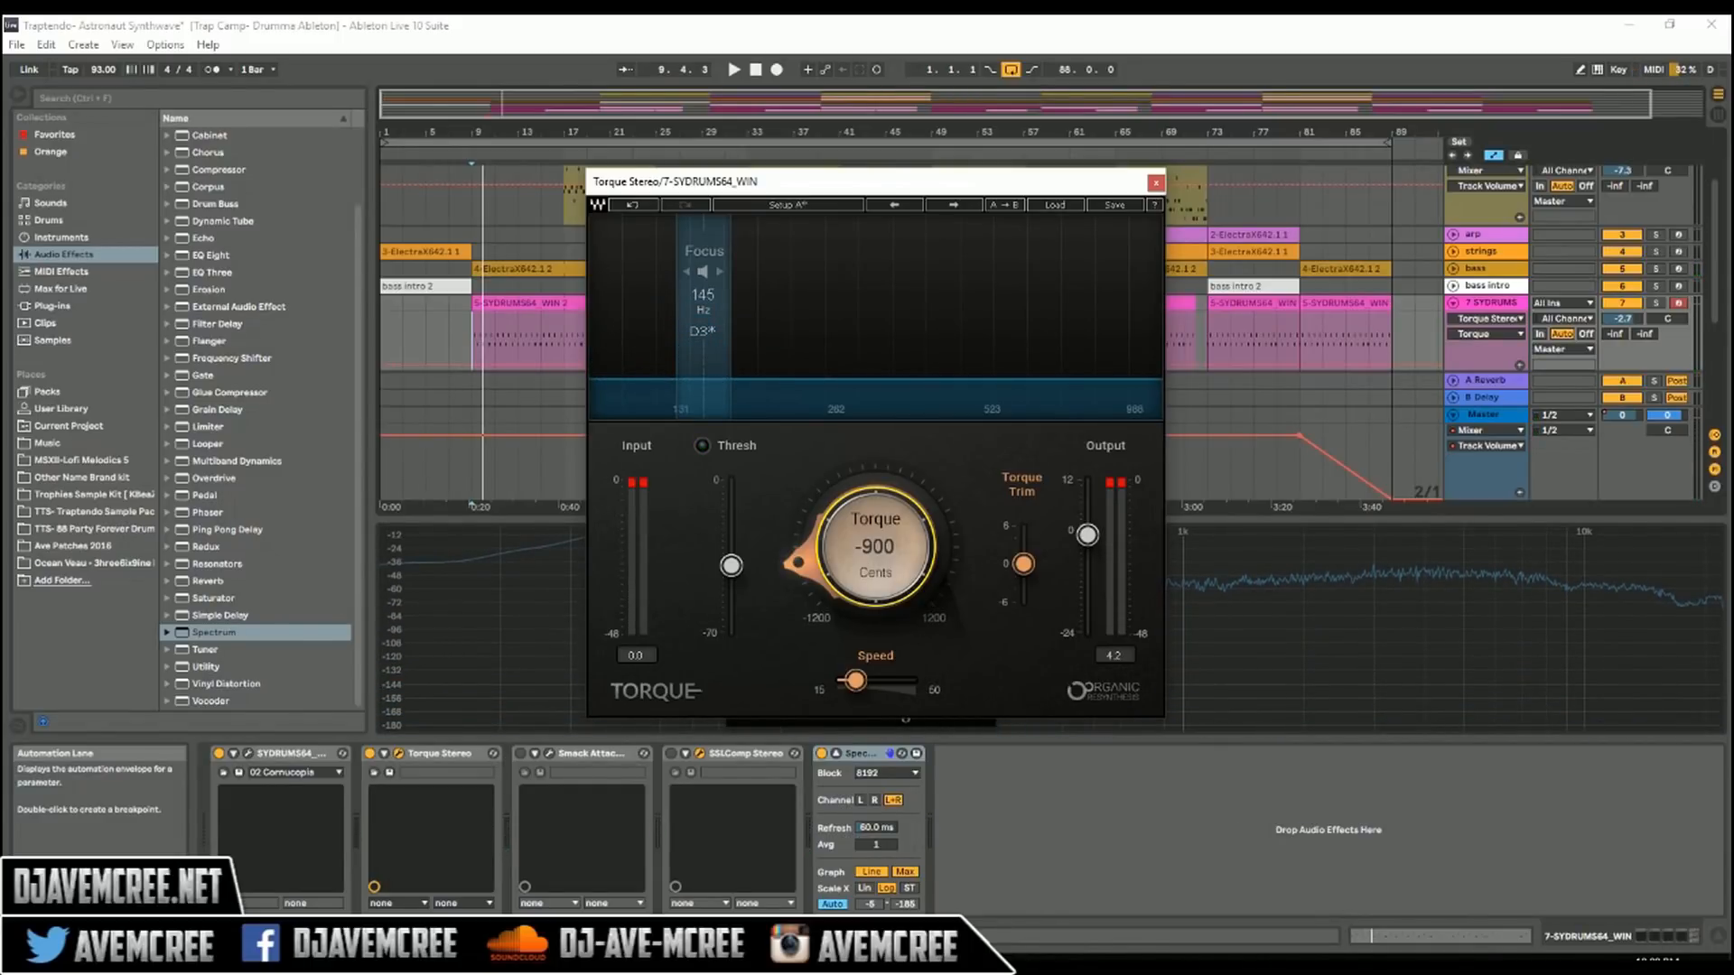
key("space")
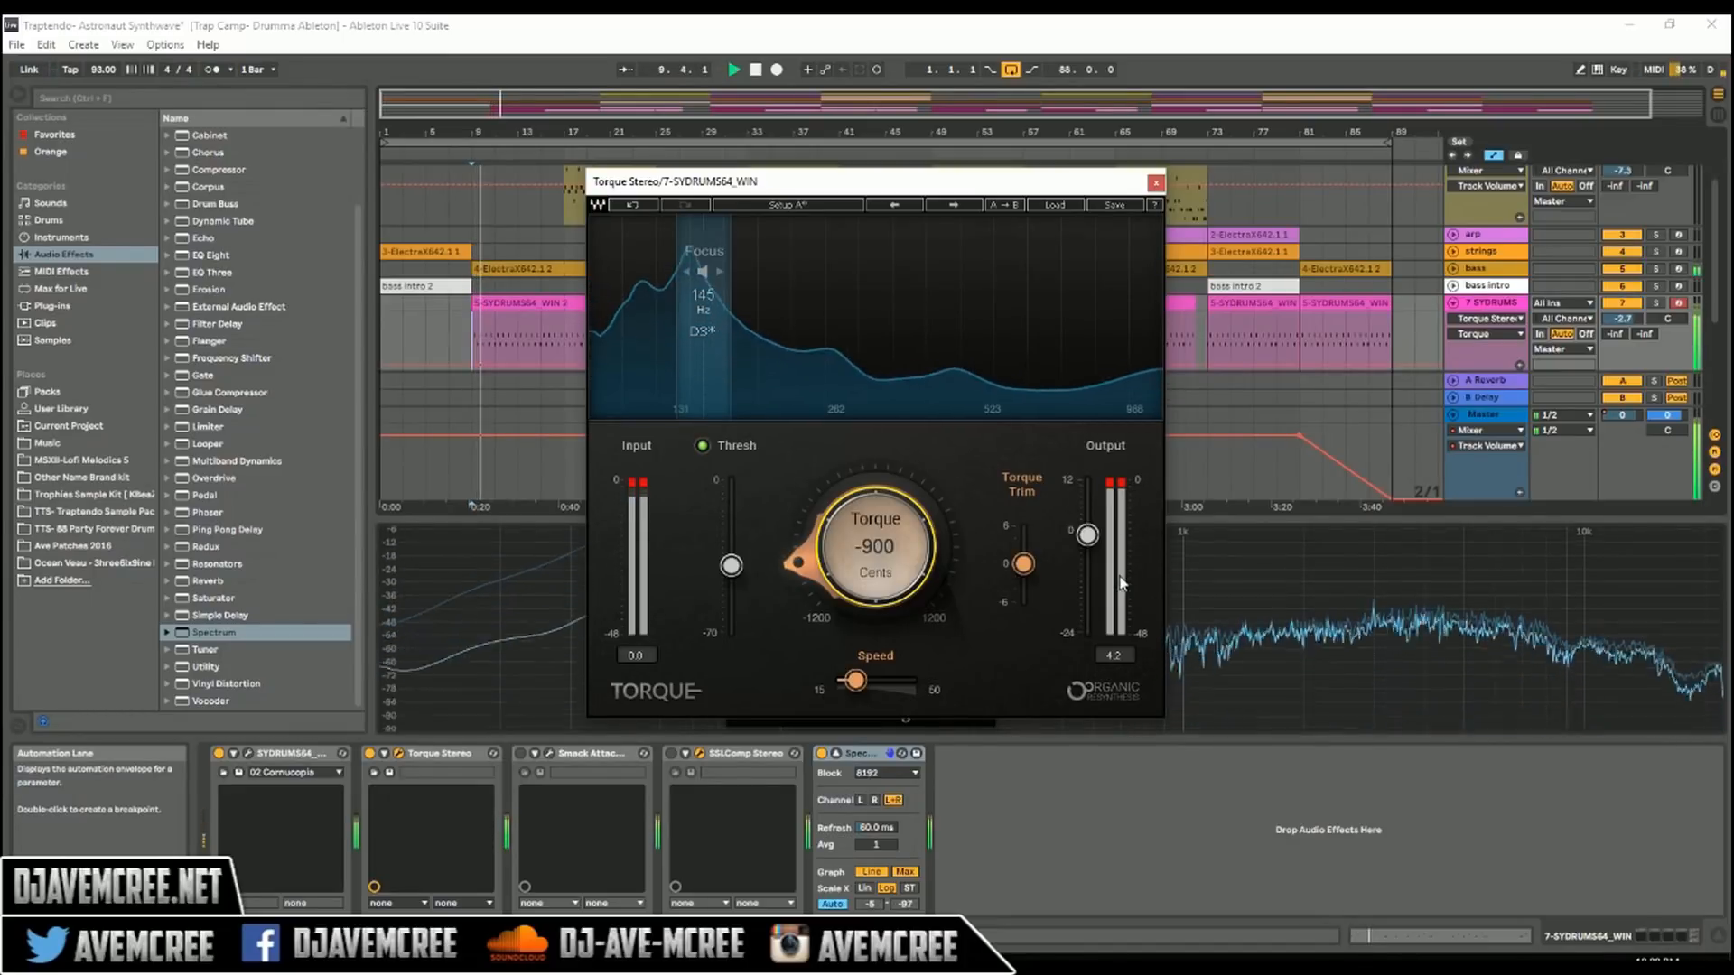
key("space")
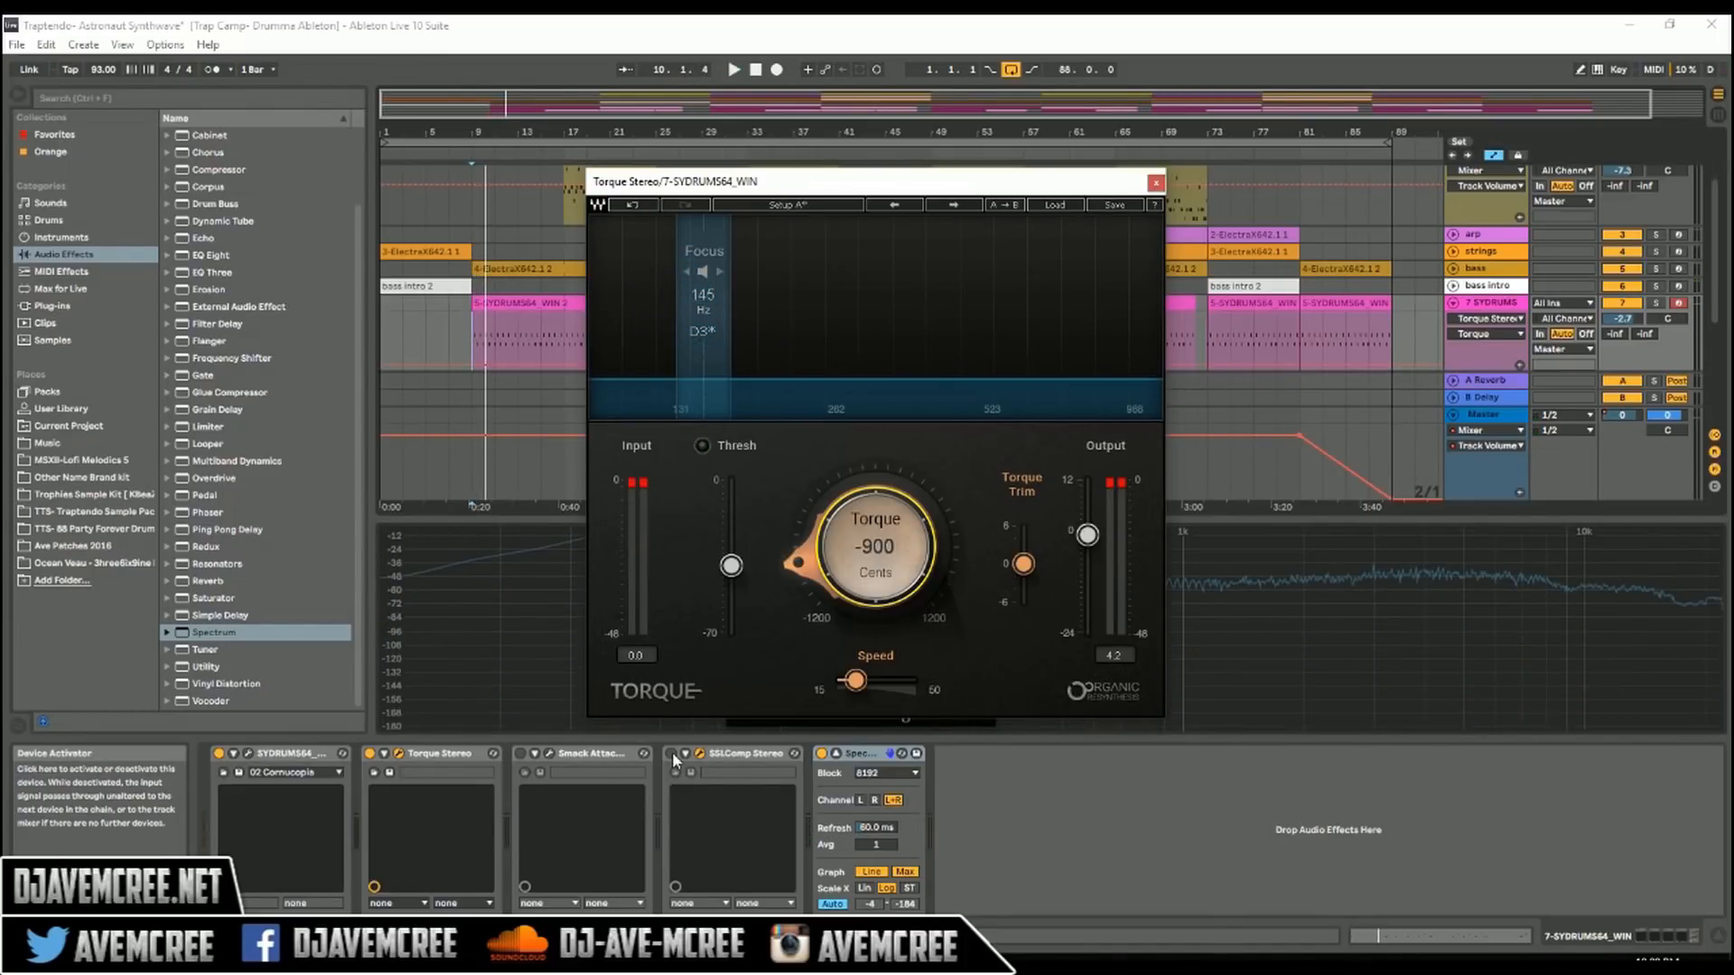
Step: Activate and show SSLComp, then compare the drums with and without the compressor during playback
left_click(672, 755)
left_click(701, 755)
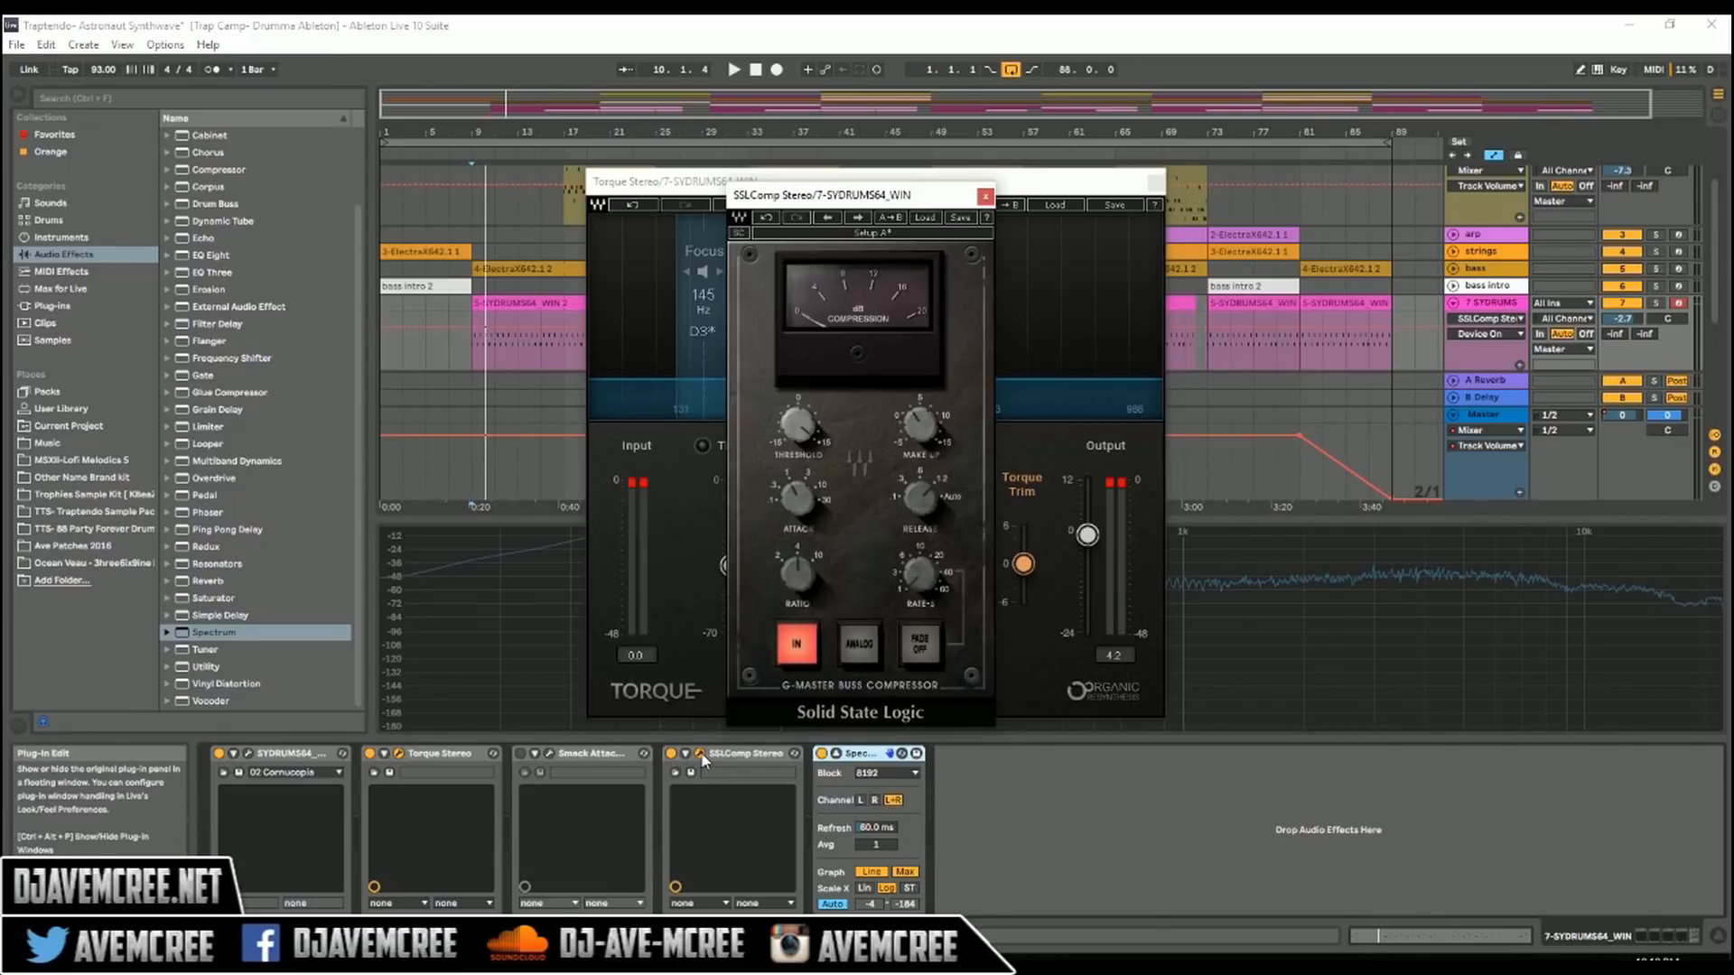
key("space")
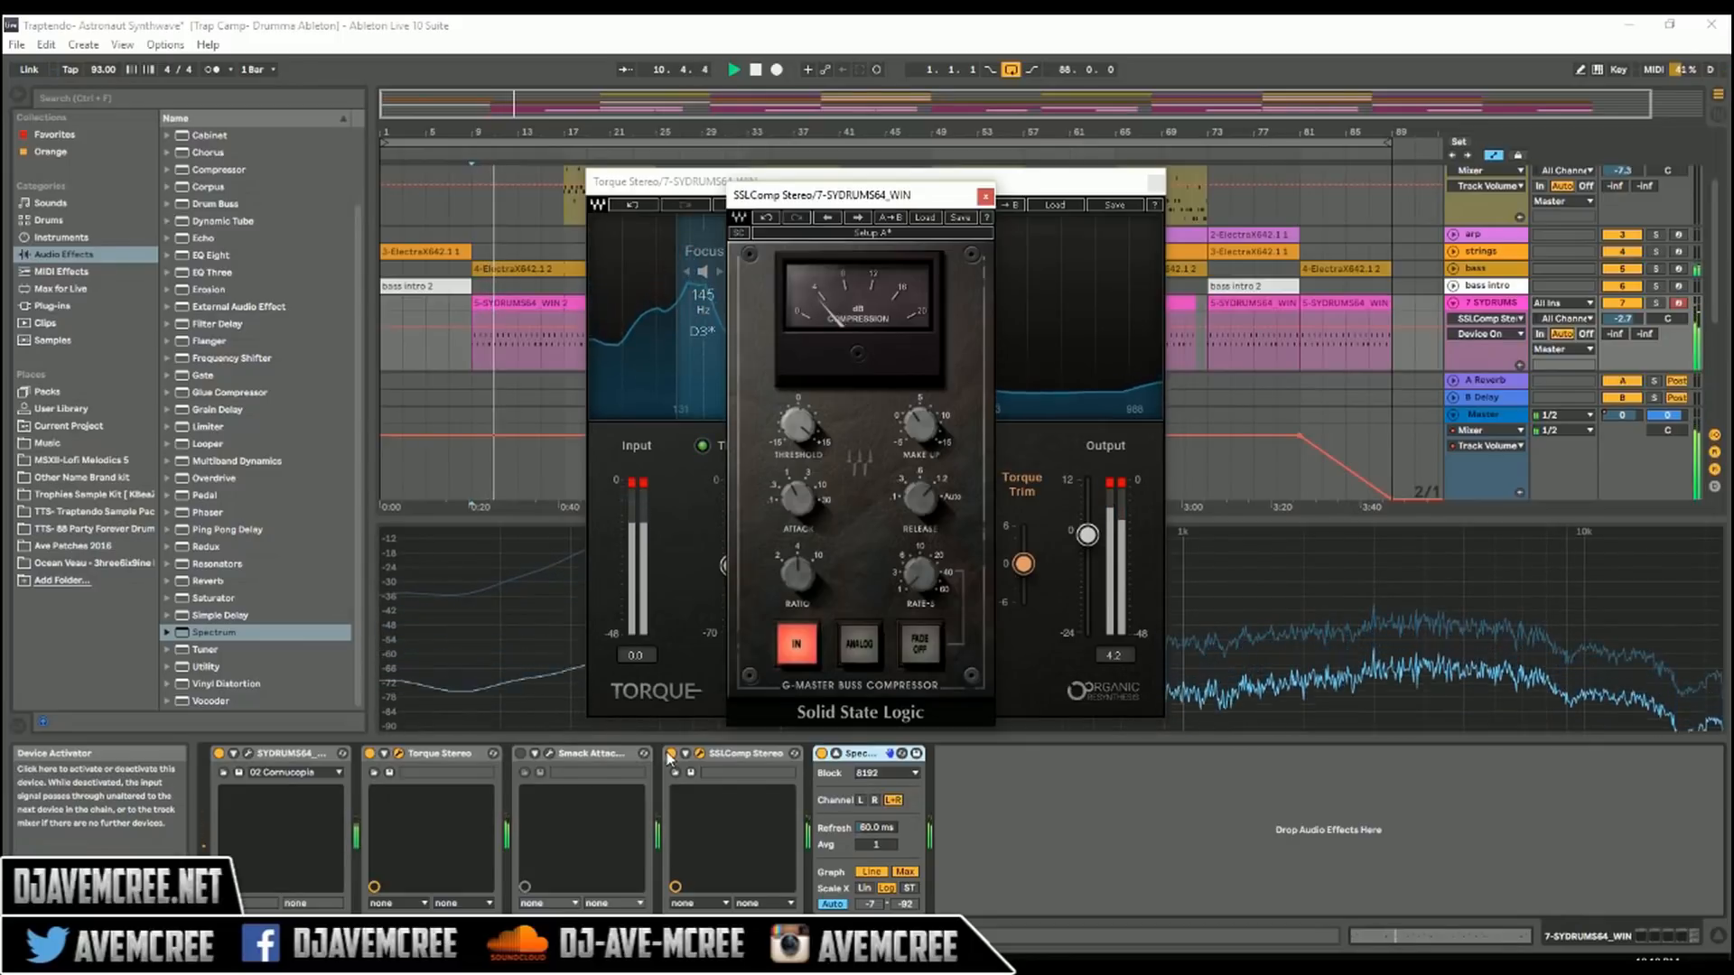
left_click(669, 757)
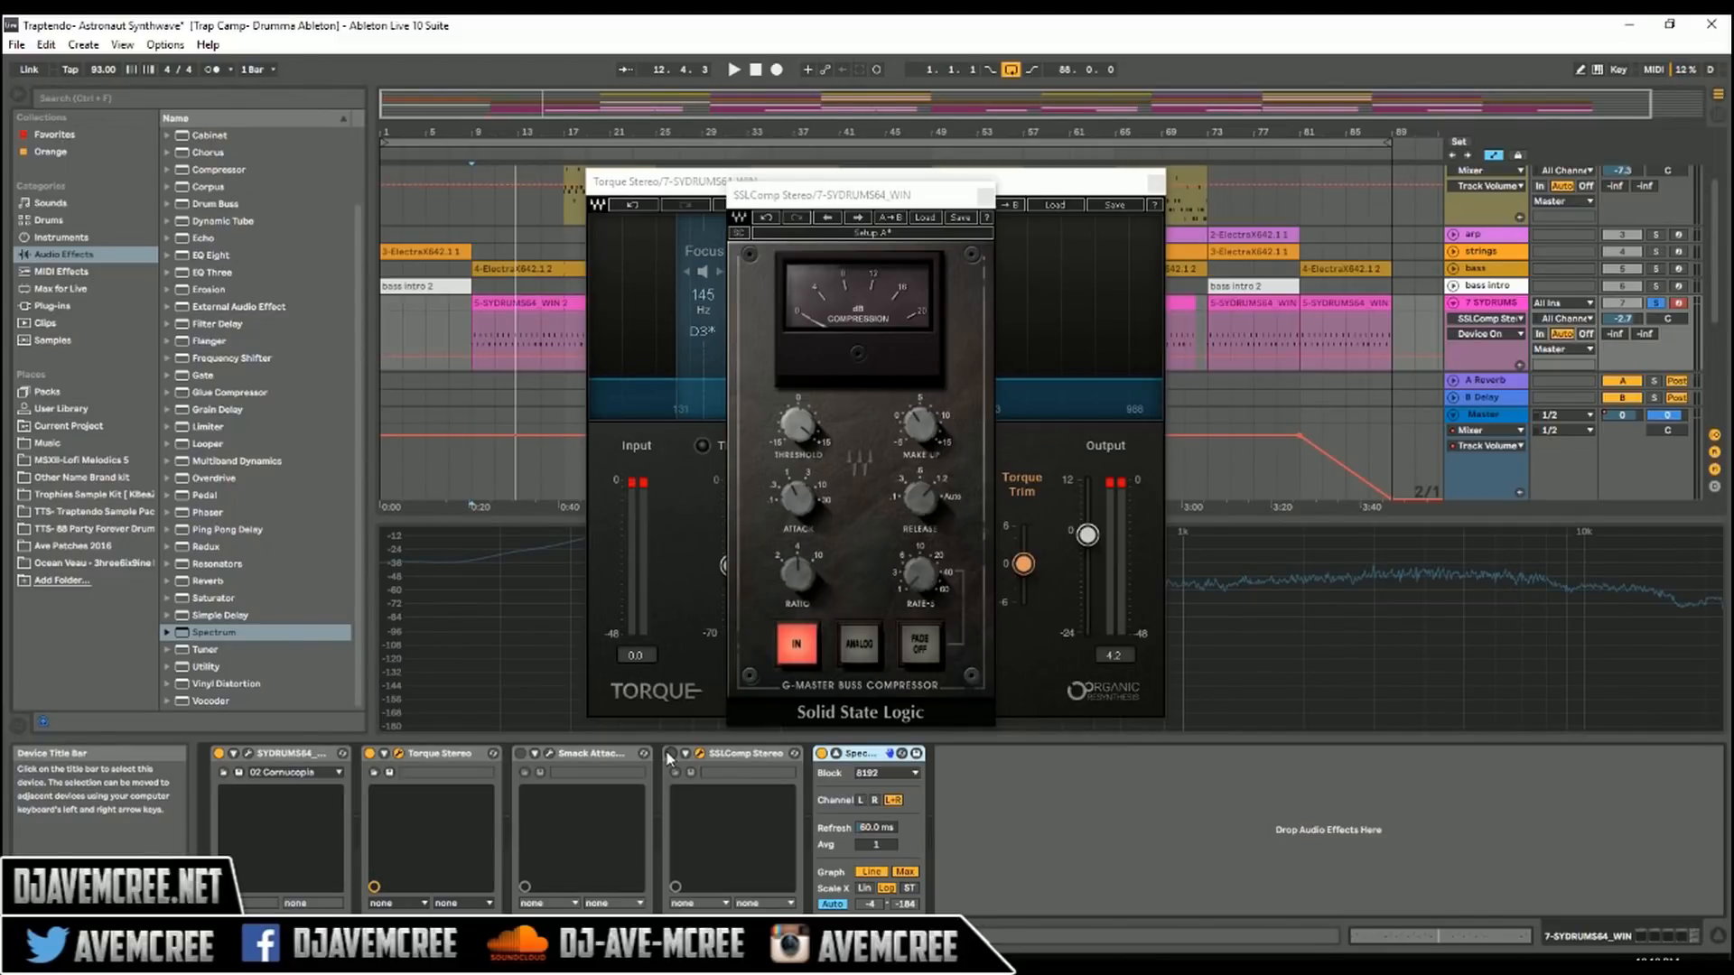
key("space")
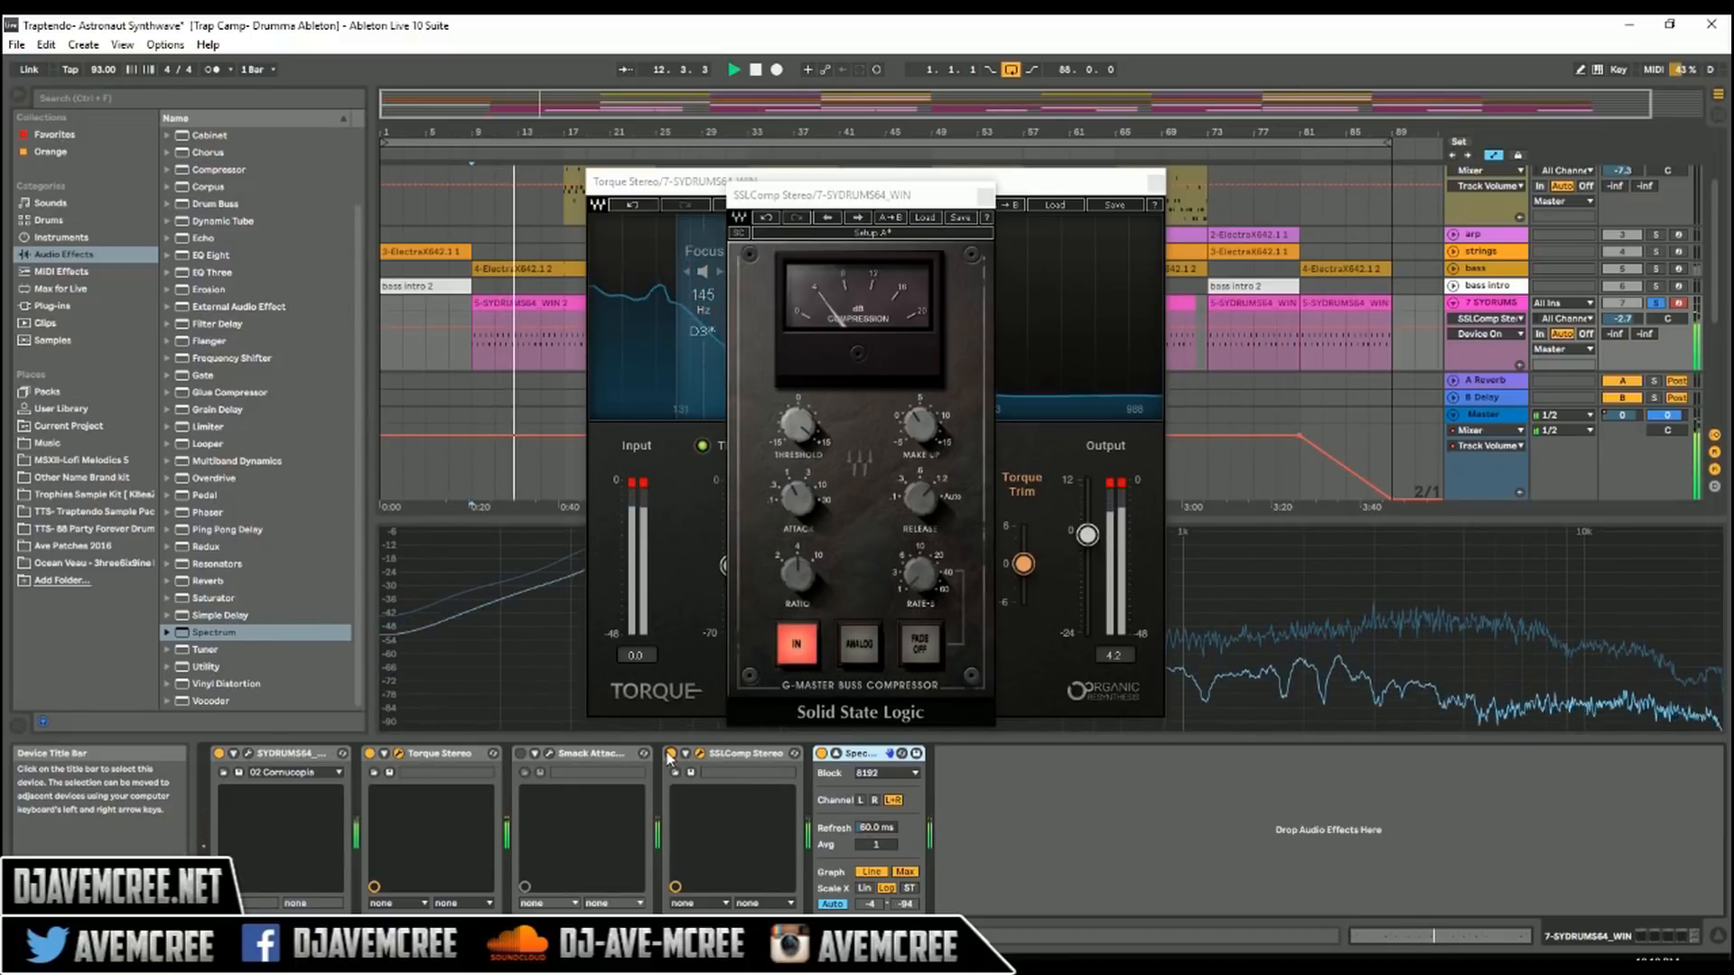
key("space")
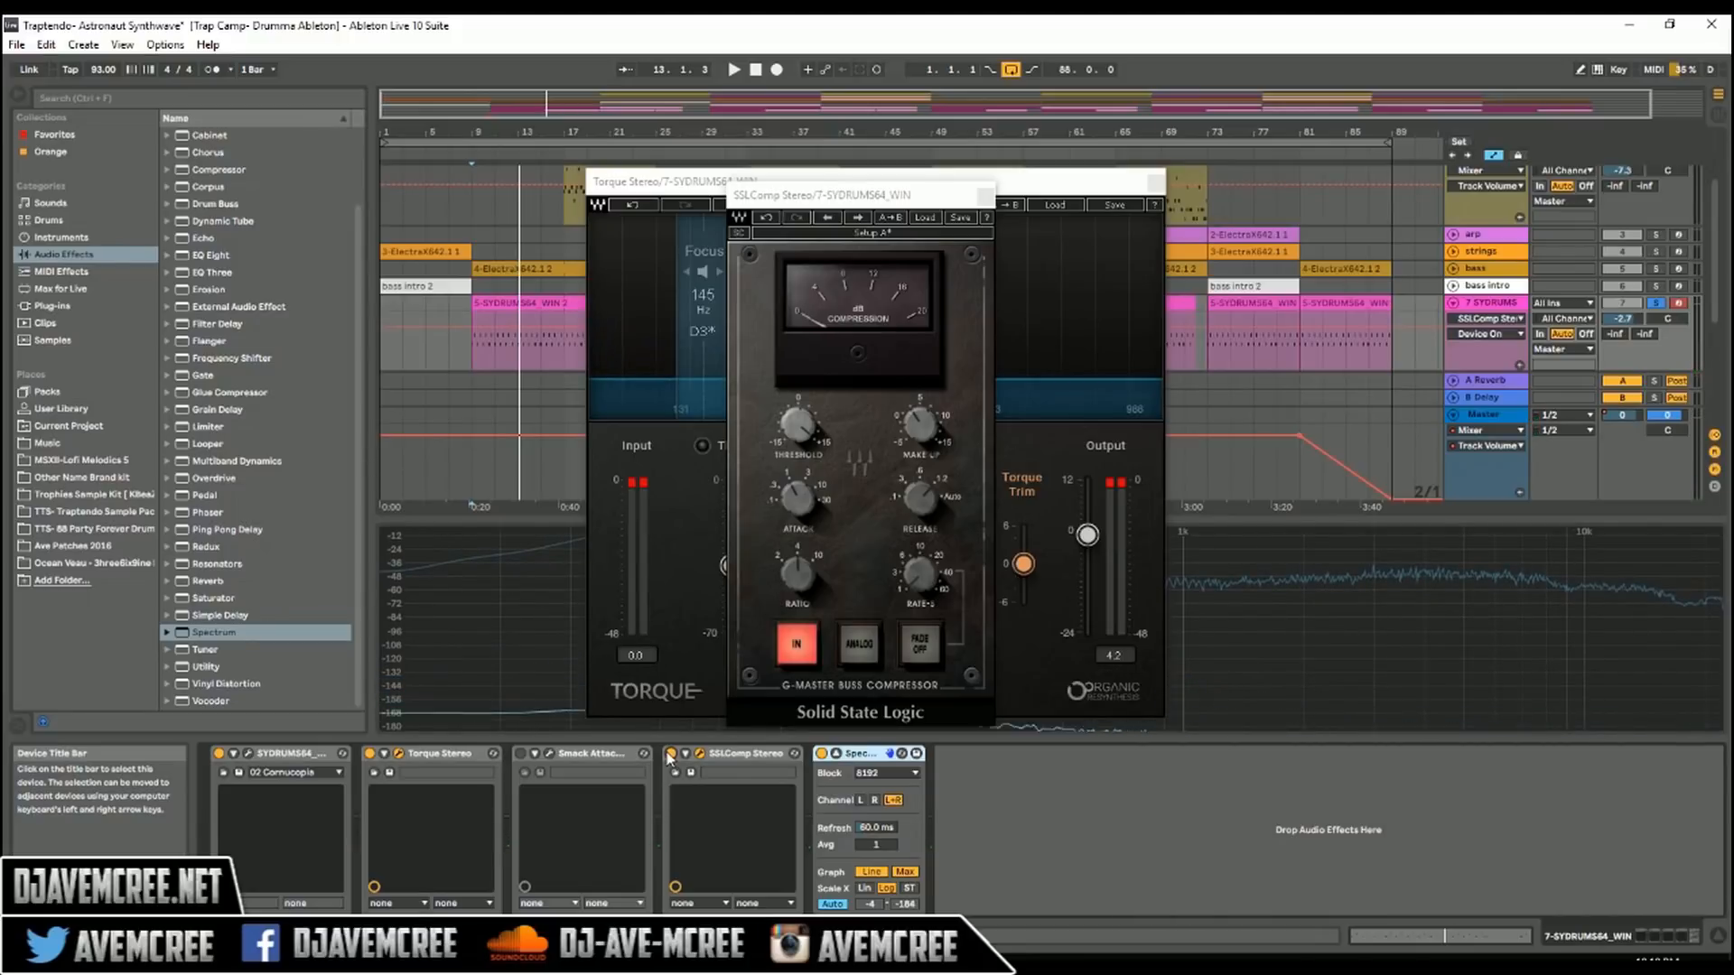
Step: Deactivate SSLComp and Torque in favor of Smack Attack, and audition its attack at -17 and then at 17 during playback
left_click(670, 754)
left_click(522, 754)
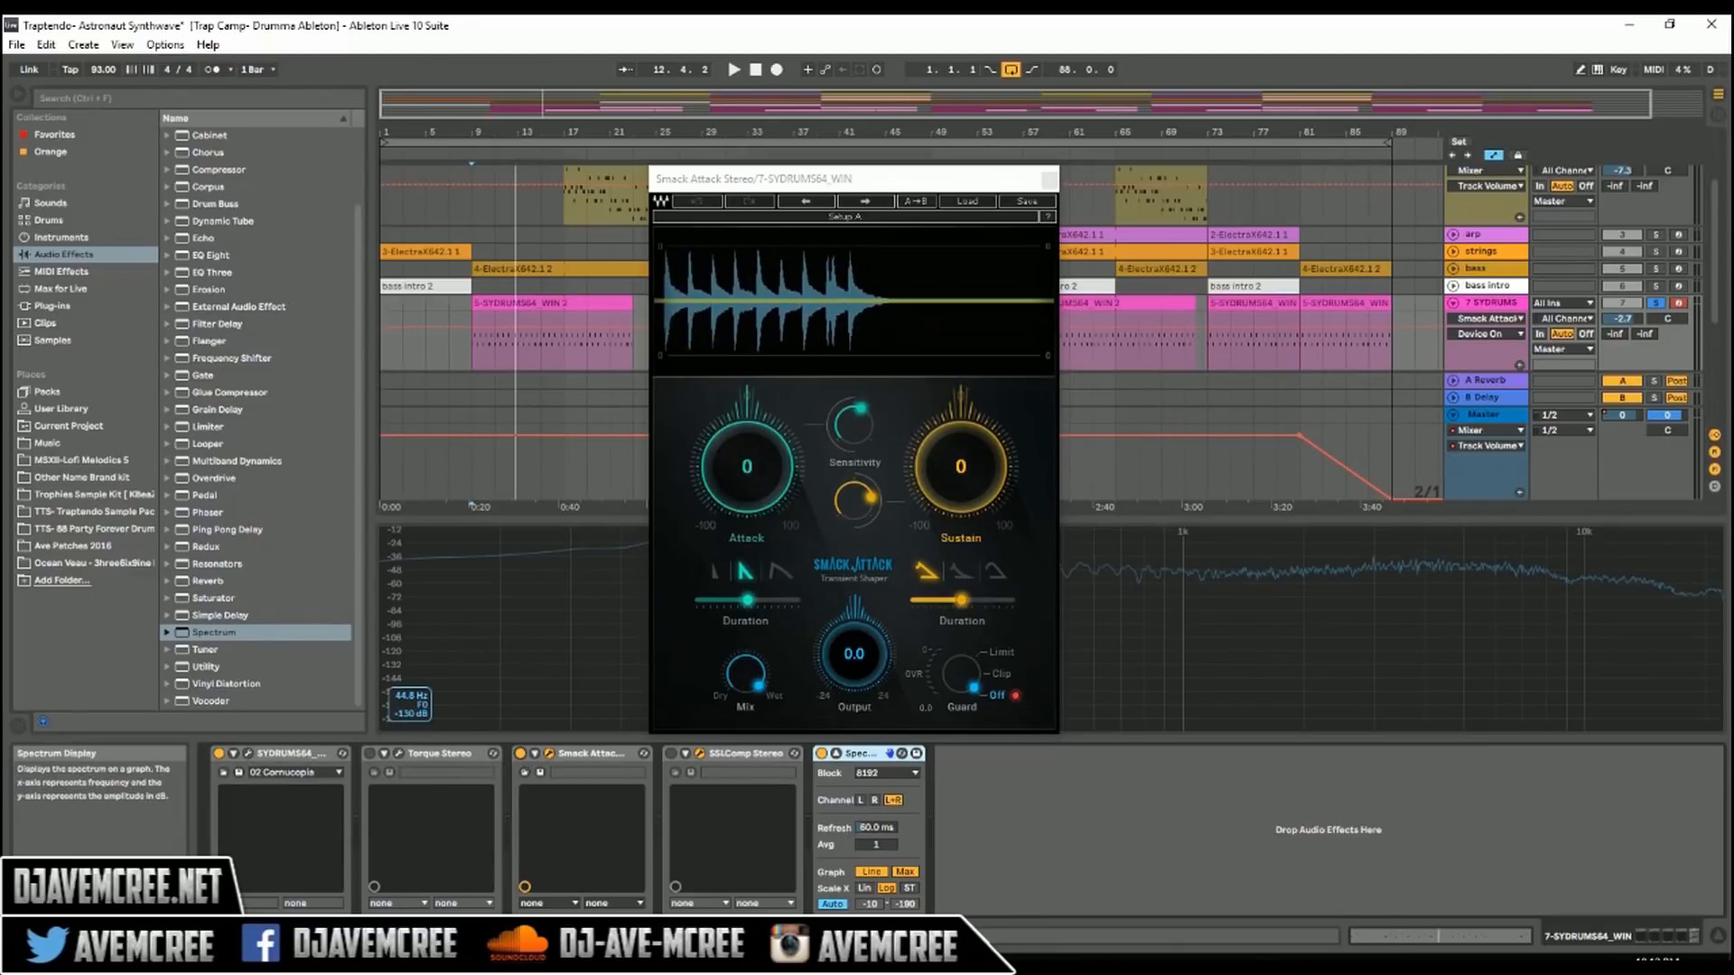
left_click_drag(747, 466, 746, 482)
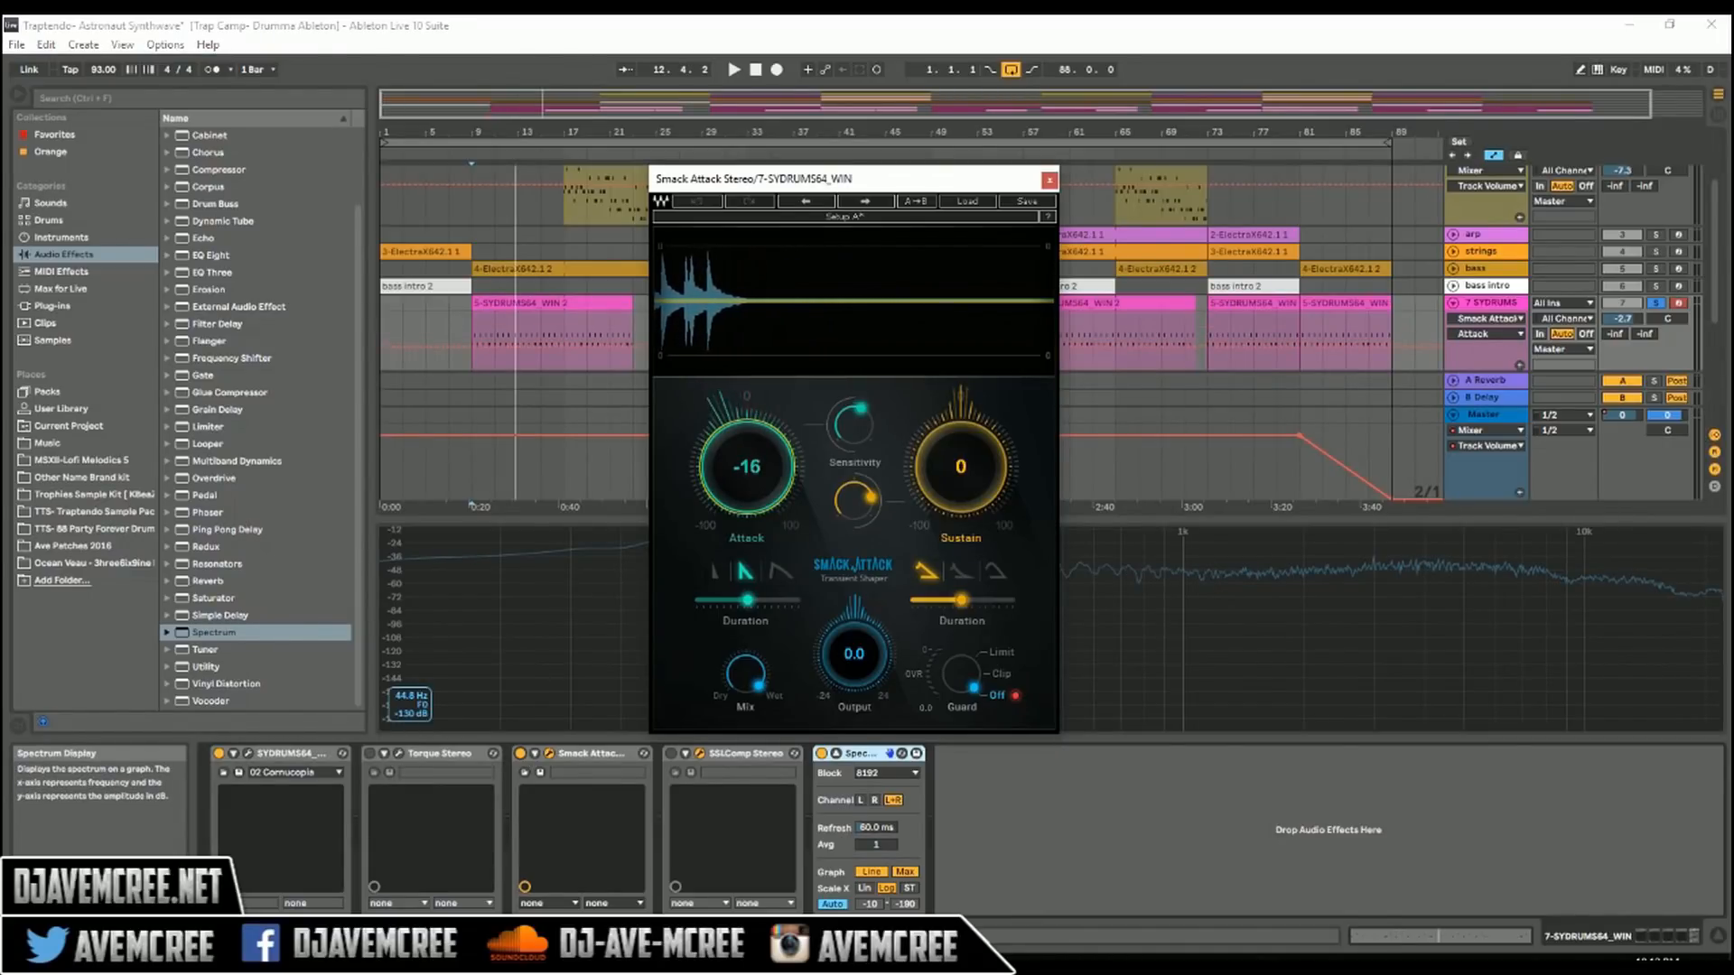
key("space")
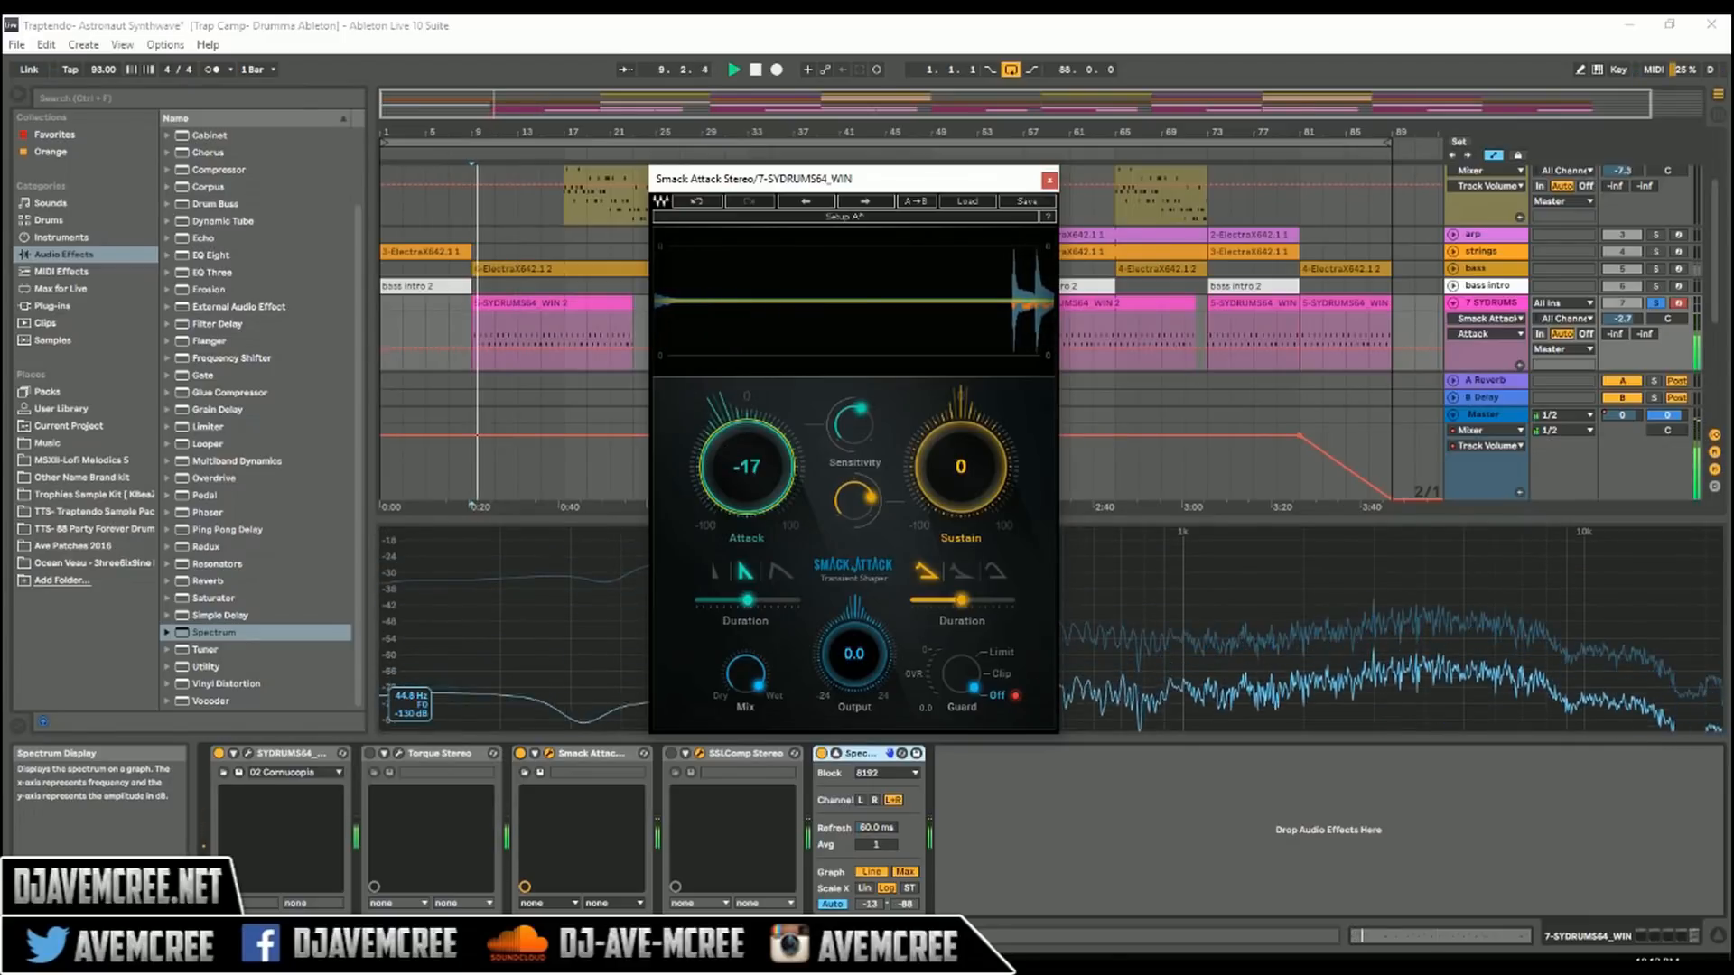
left_click_drag(747, 467, 747, 437)
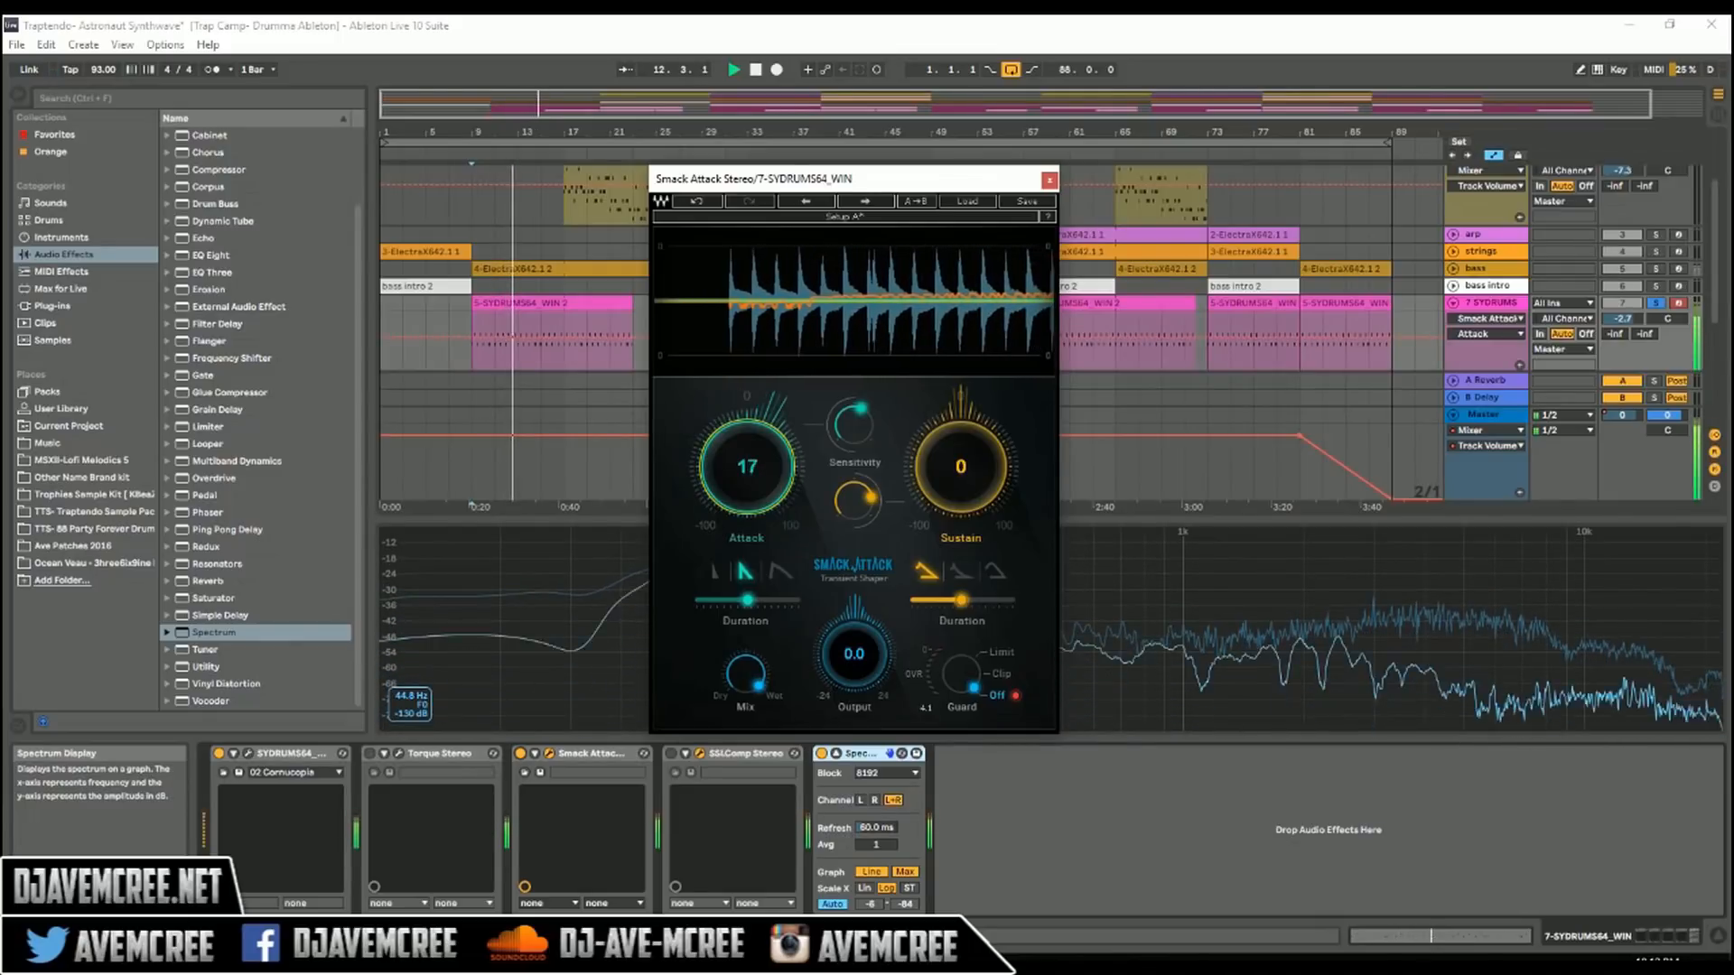
key("space")
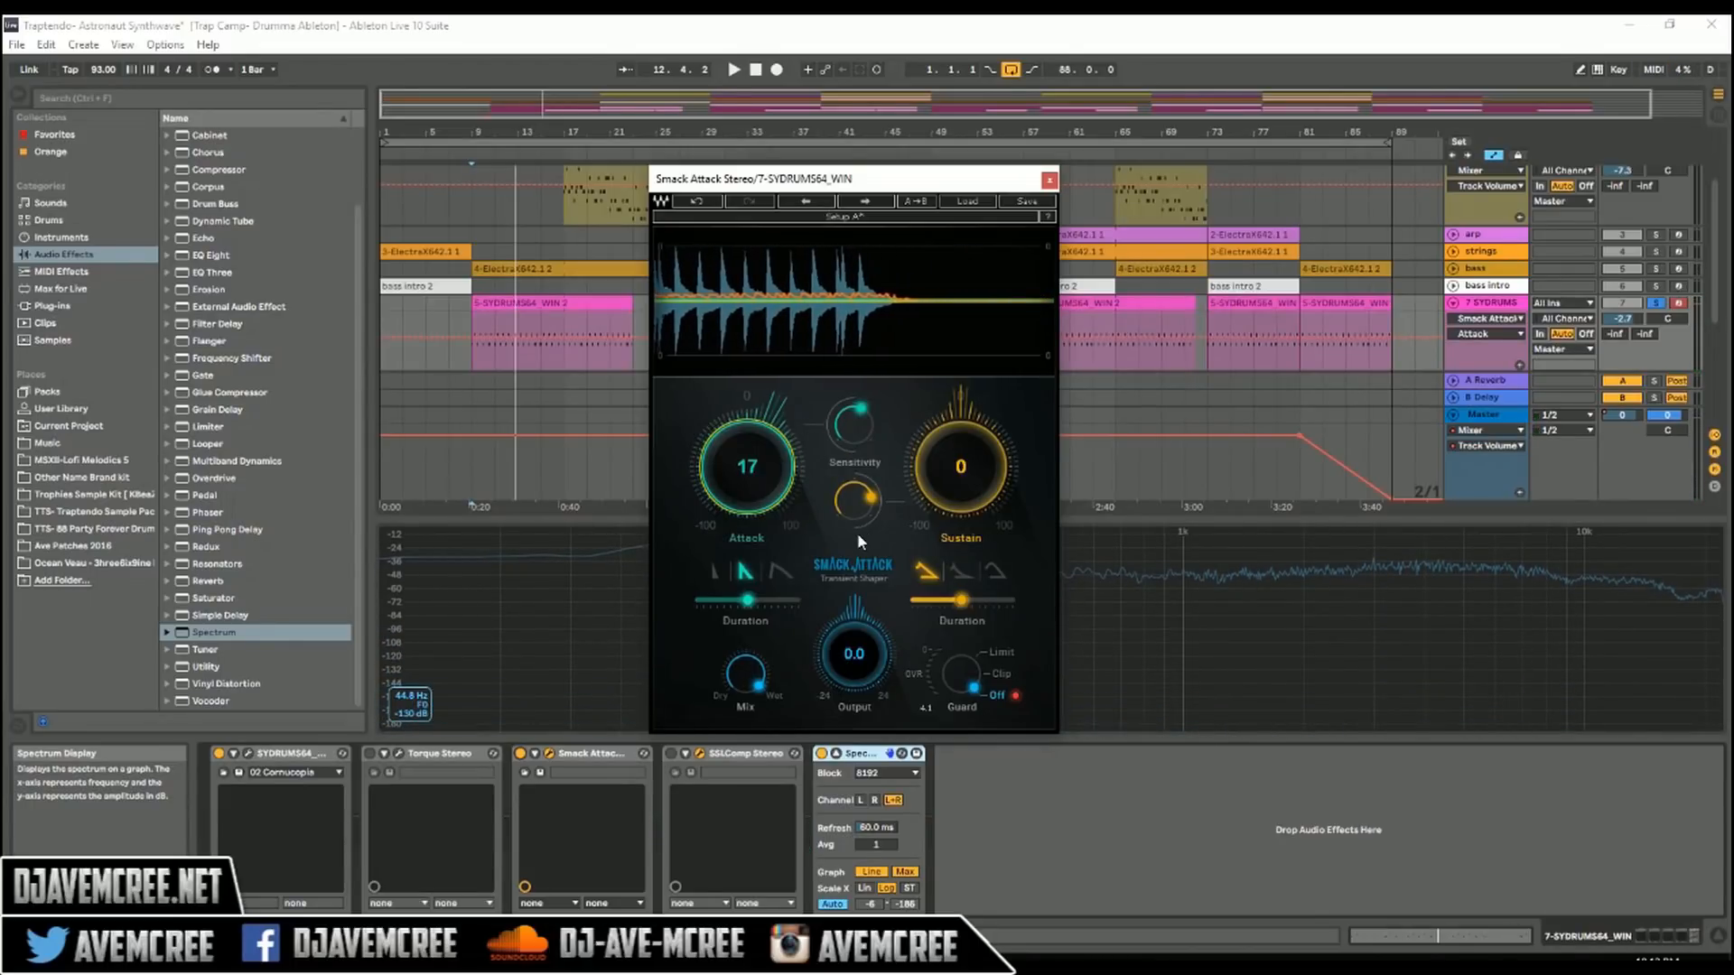
Step: Audition Smack Attack's widest and narrowest attack shapes on the drums, then return to the middle shape
left_click(773, 571)
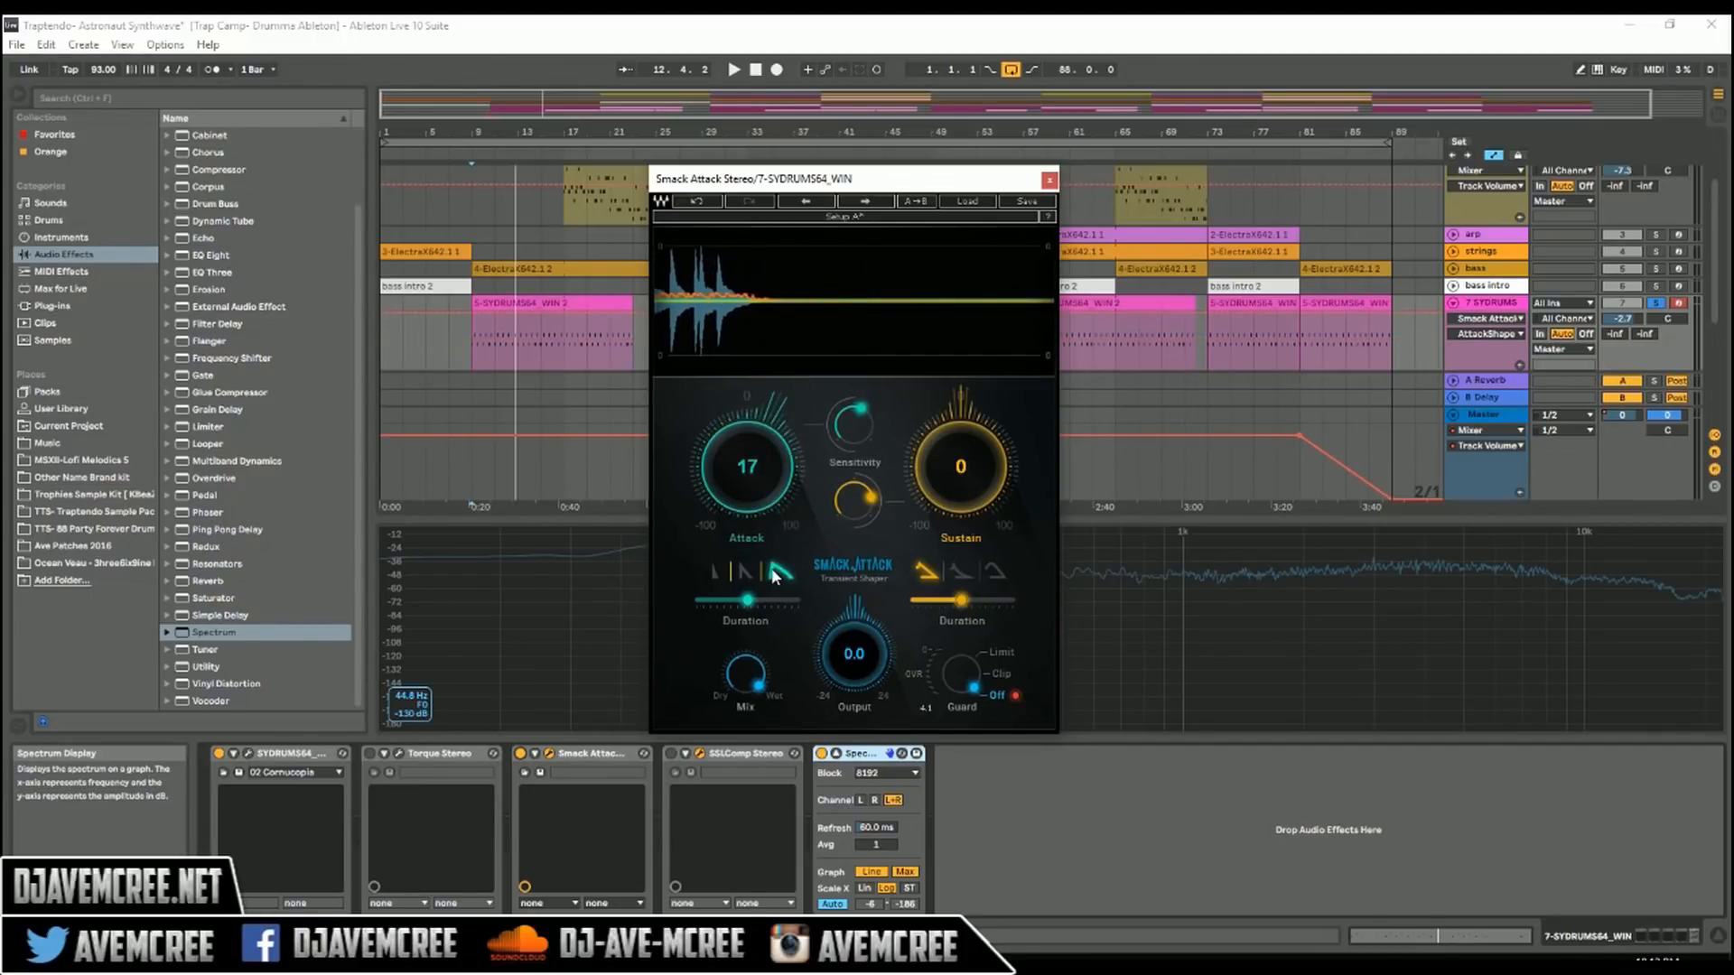
key("space")
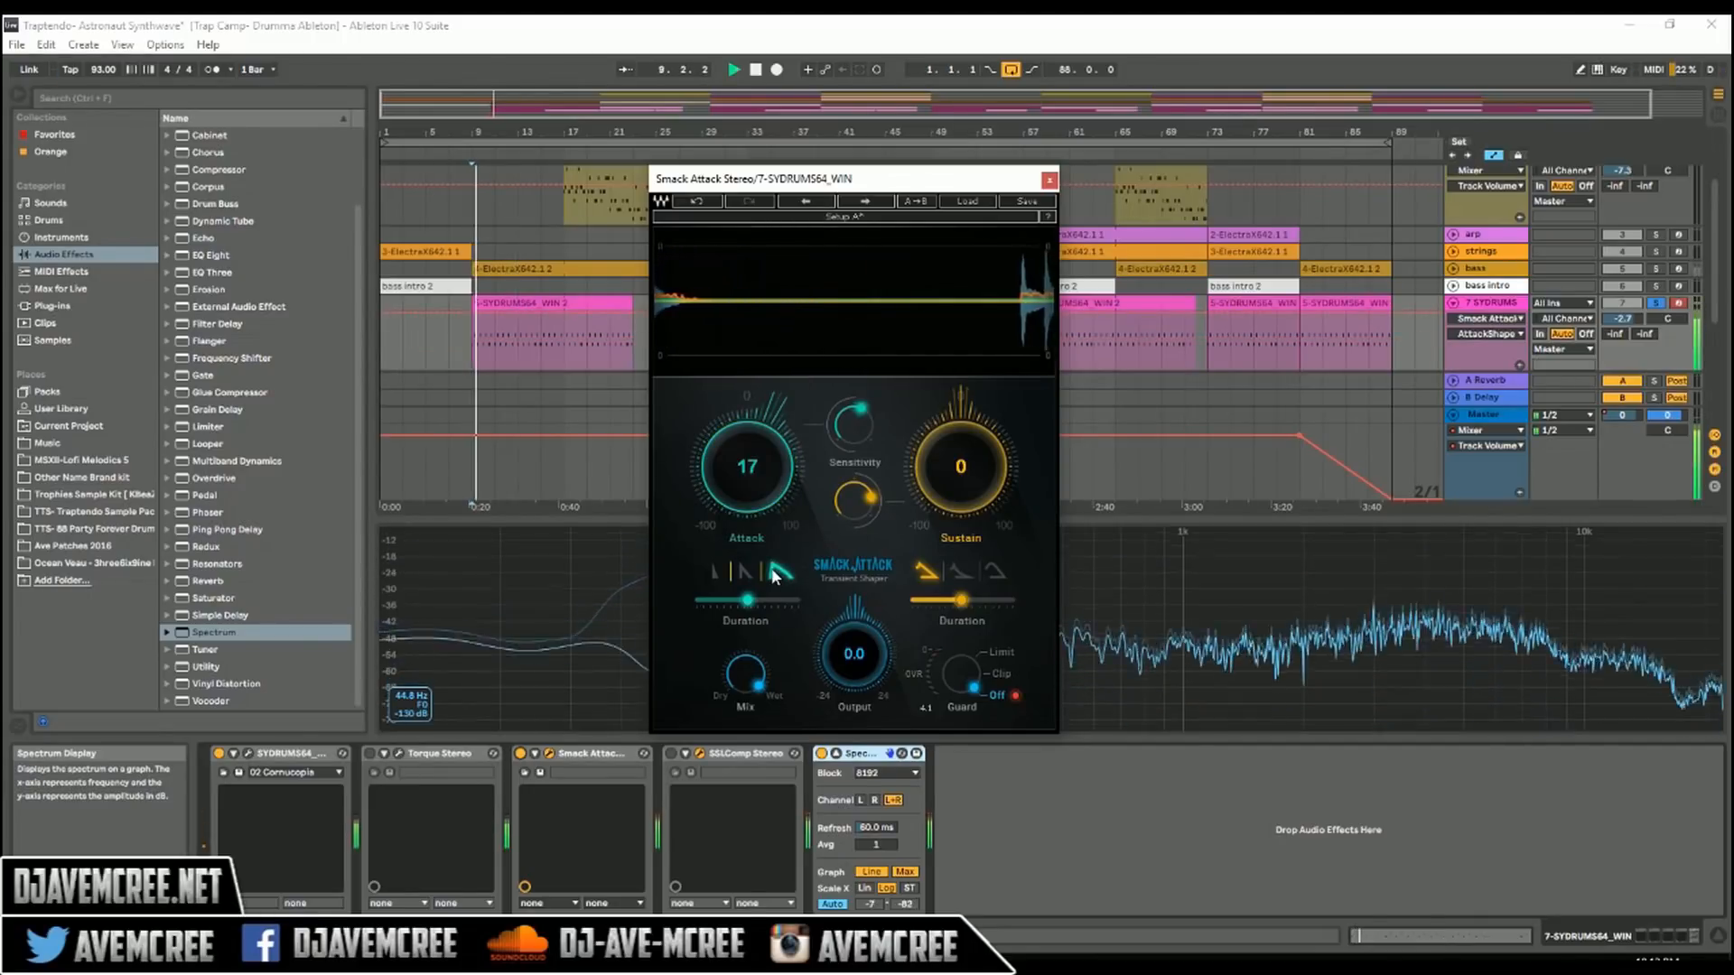
left_click(717, 572)
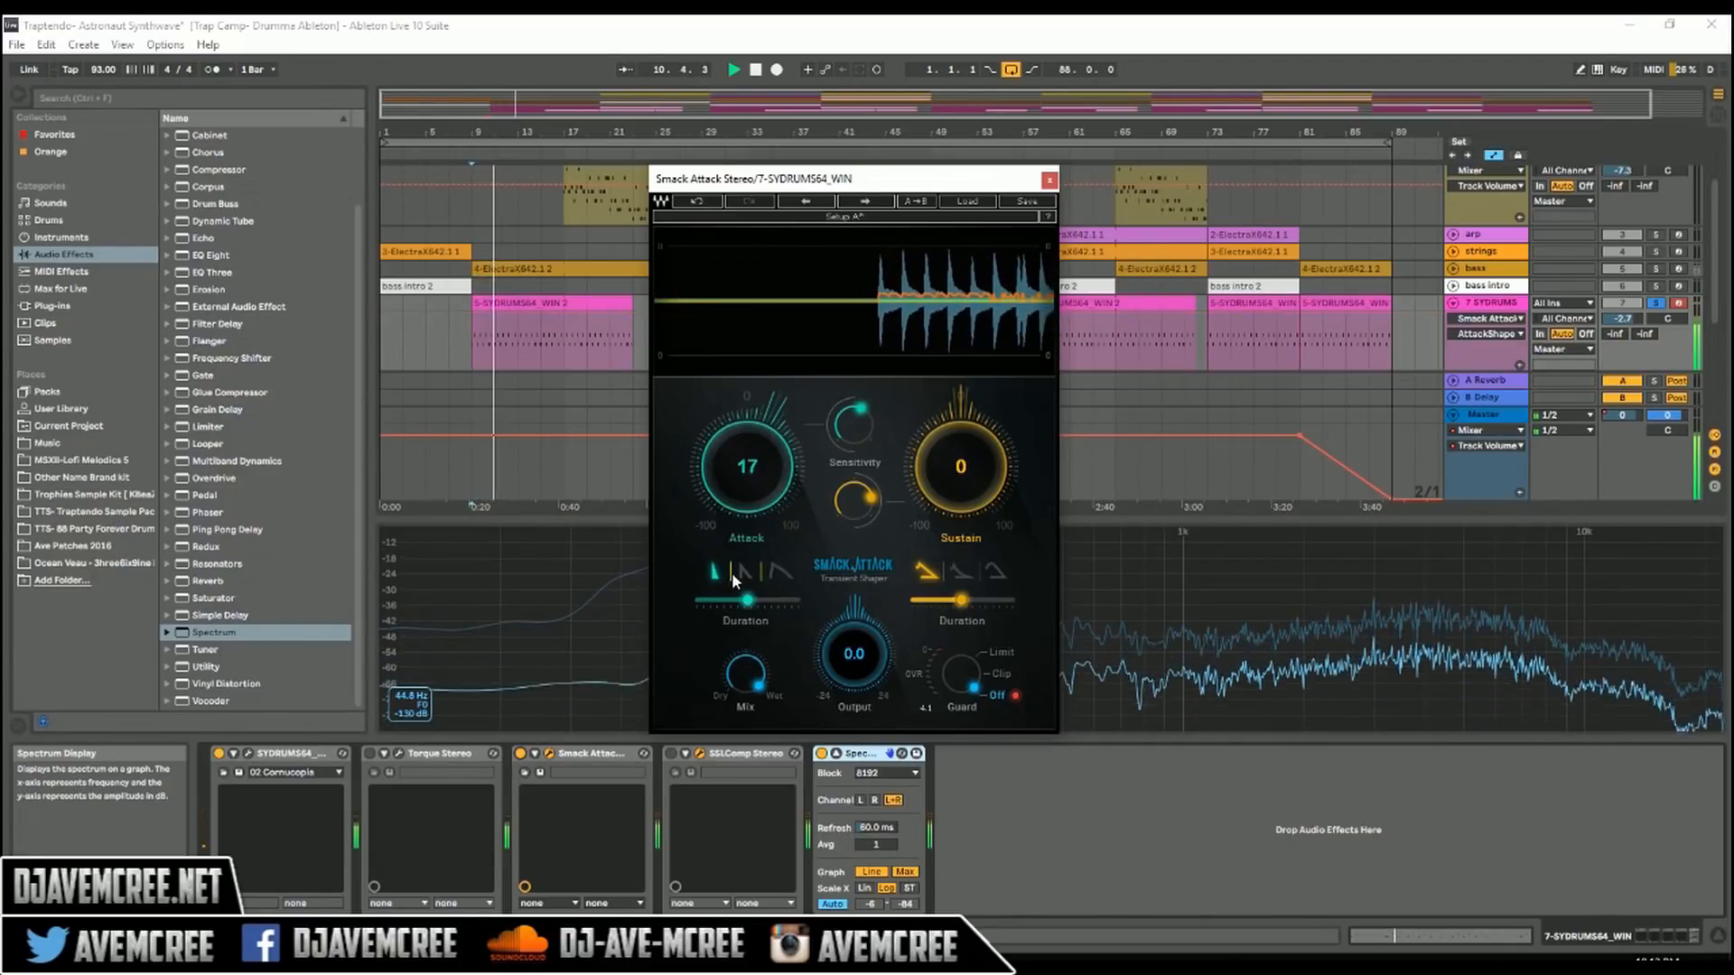
left_click(739, 572)
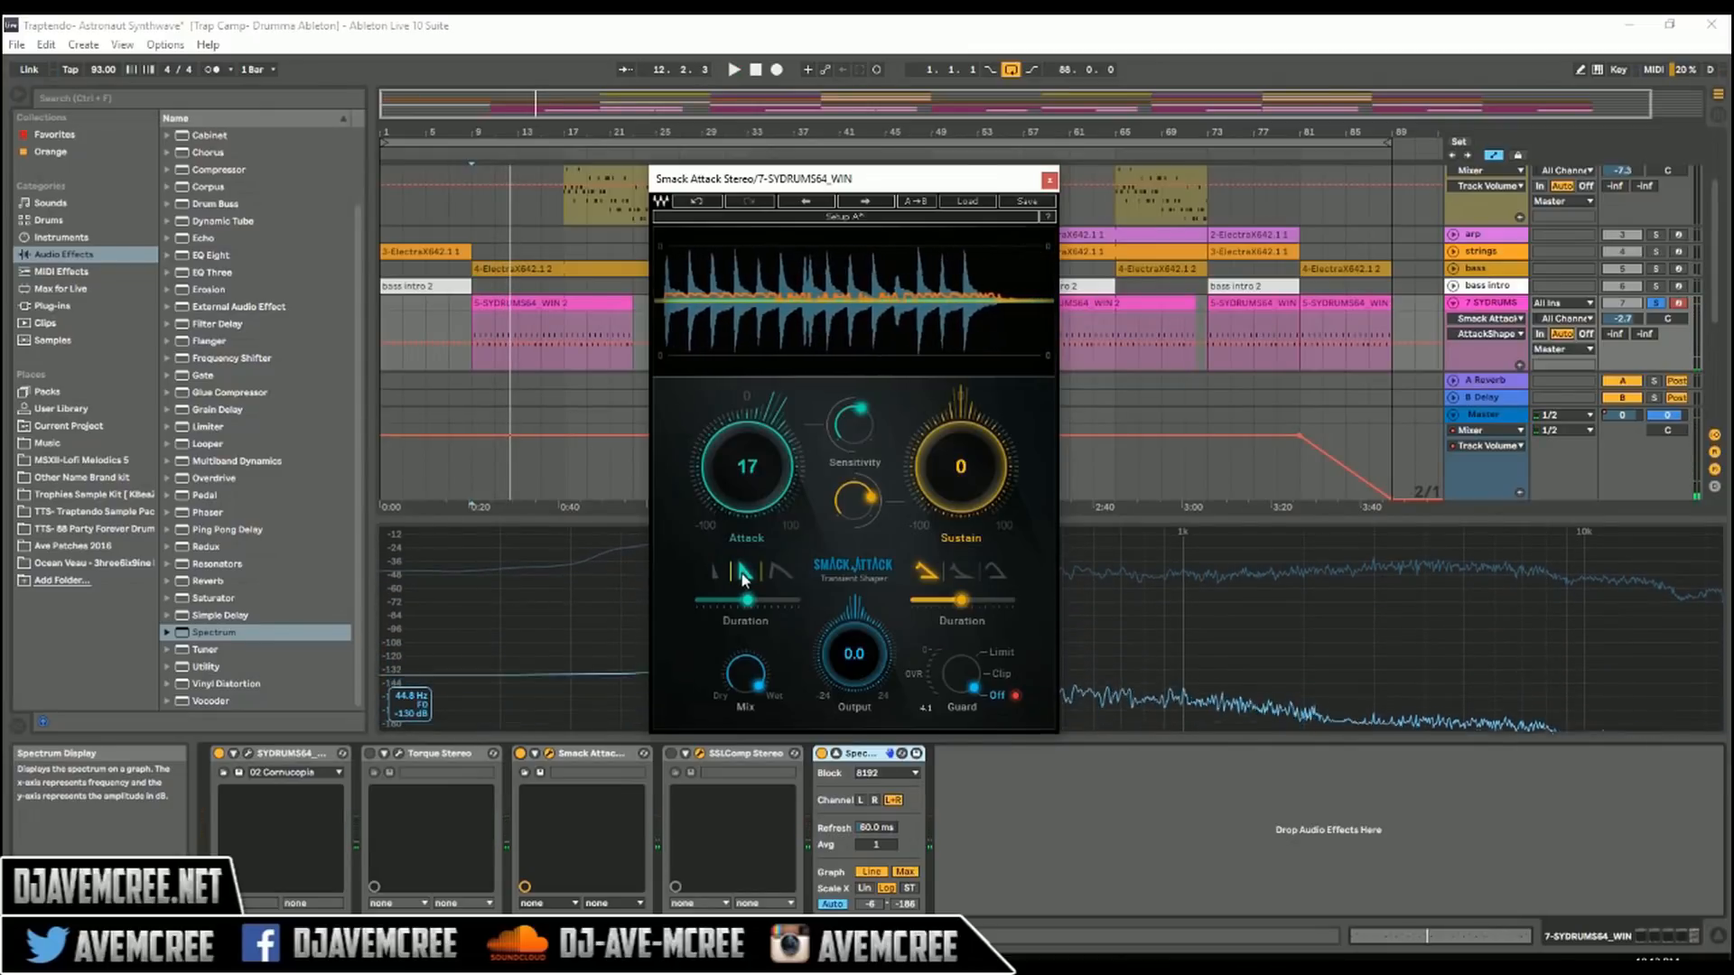
Step: Audition Smack Attack's sustain at -33 on the drums, then raise it to 7 and set the guard to Clip
left_click(961, 467)
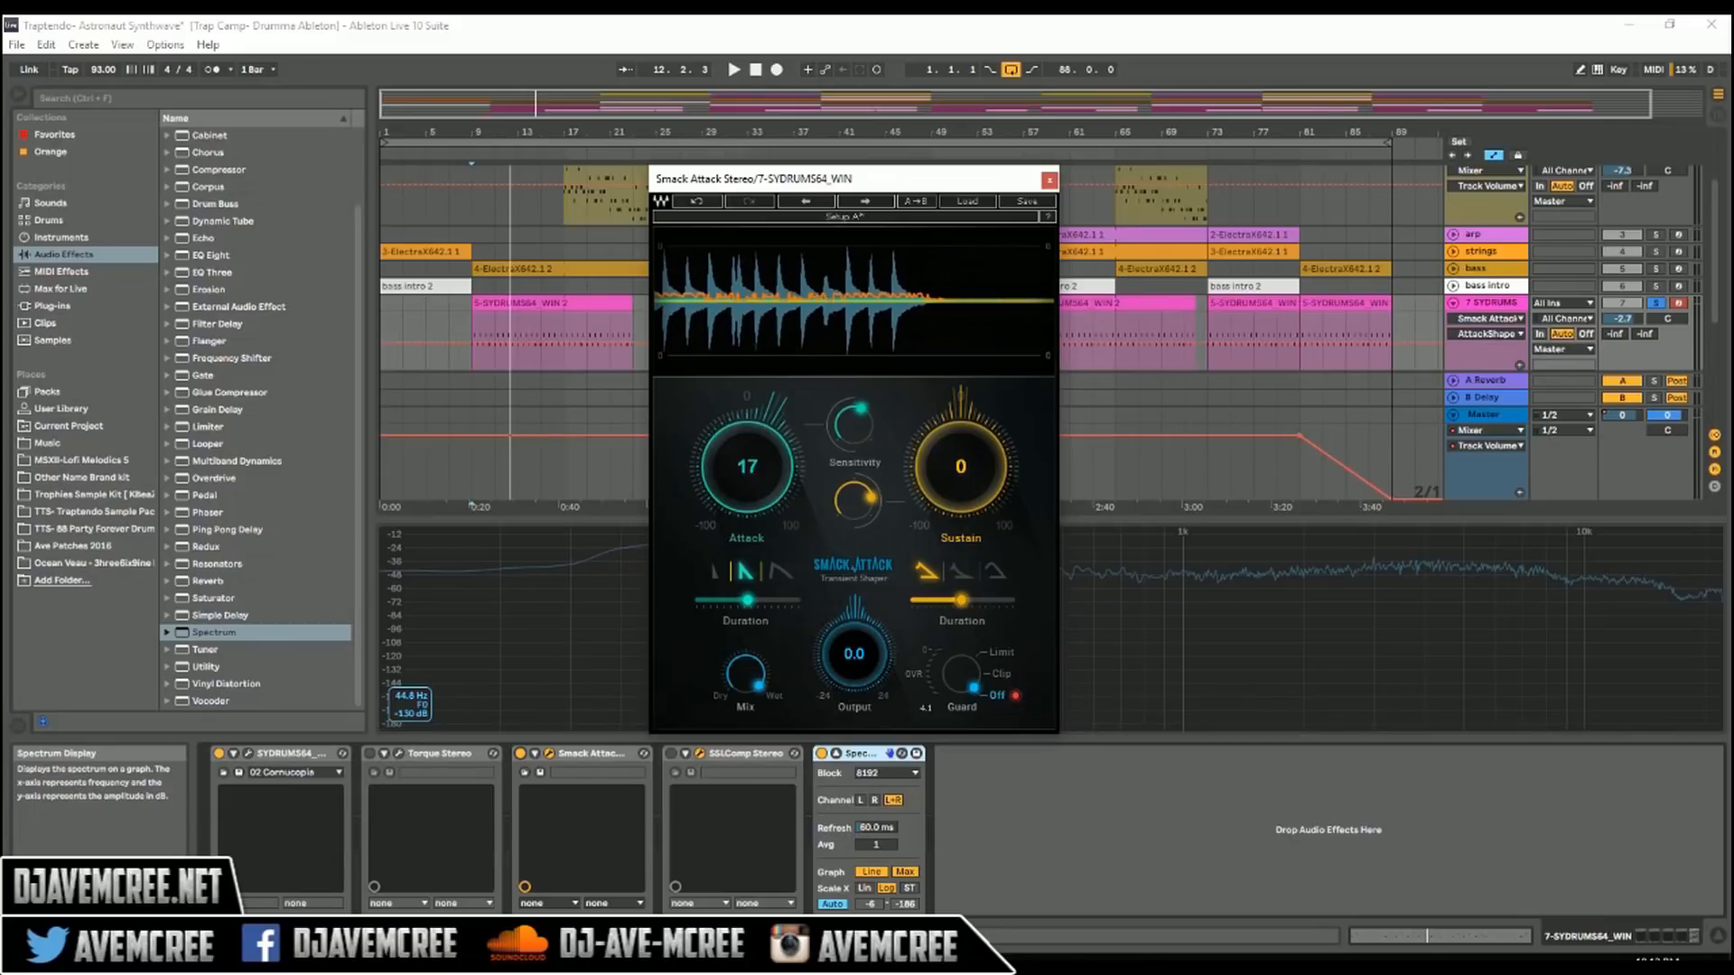
left_click_drag(961, 467, 961, 476)
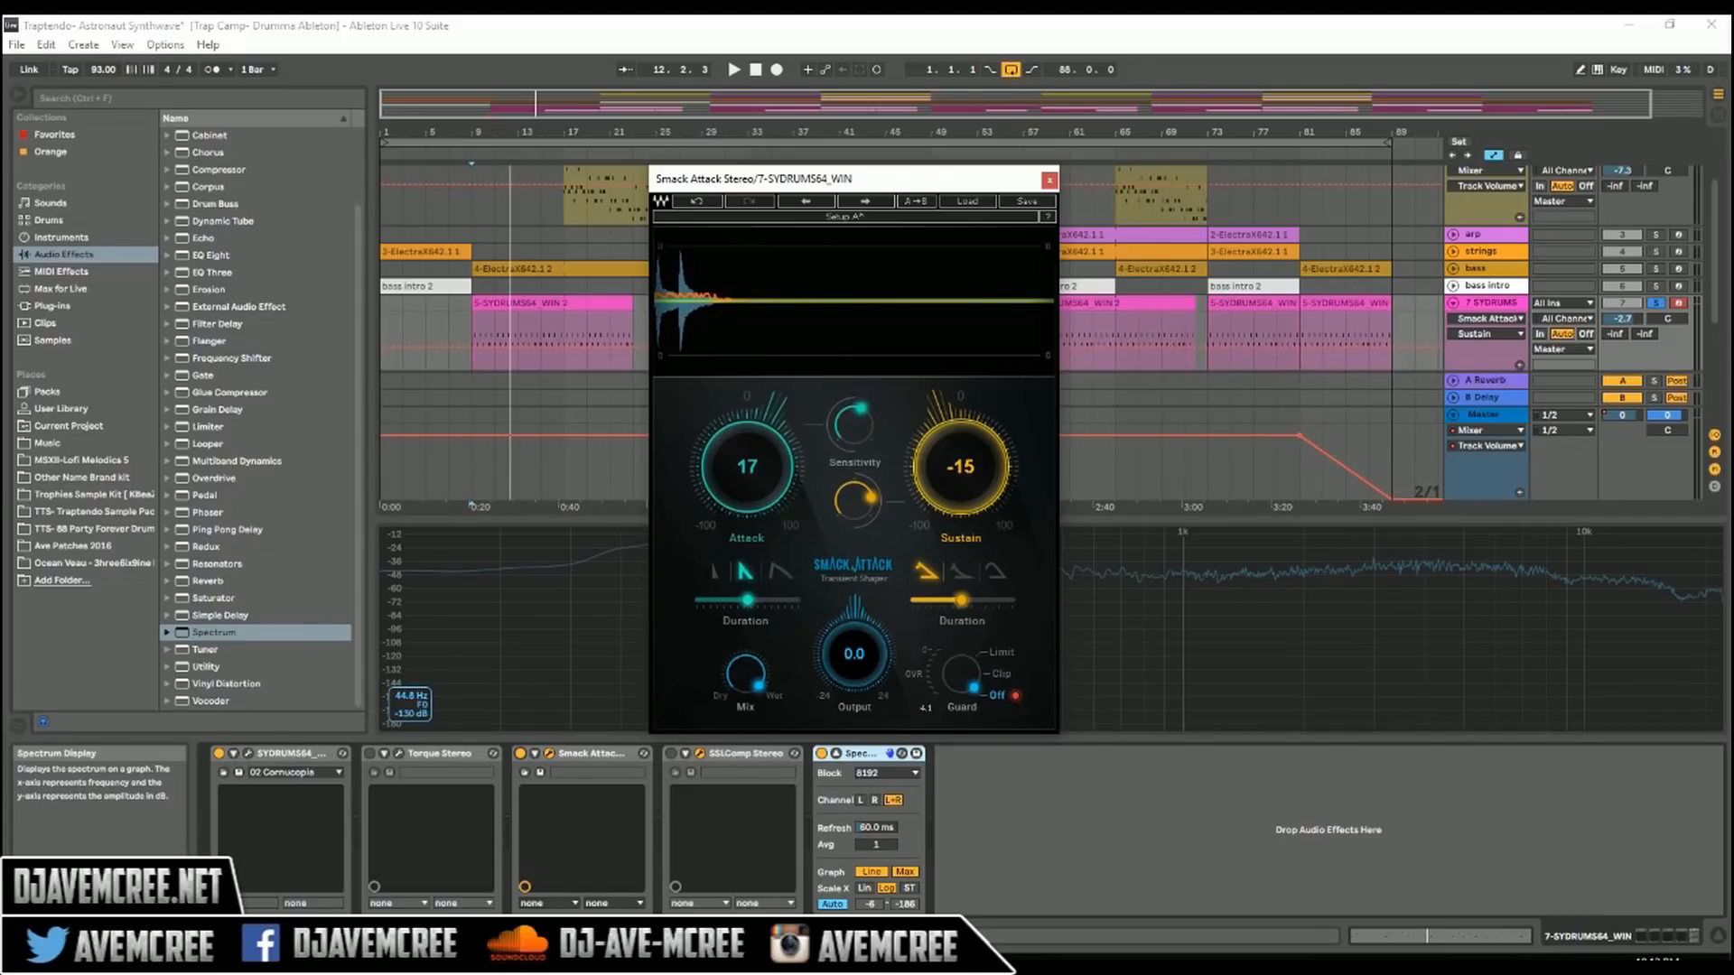
key("space")
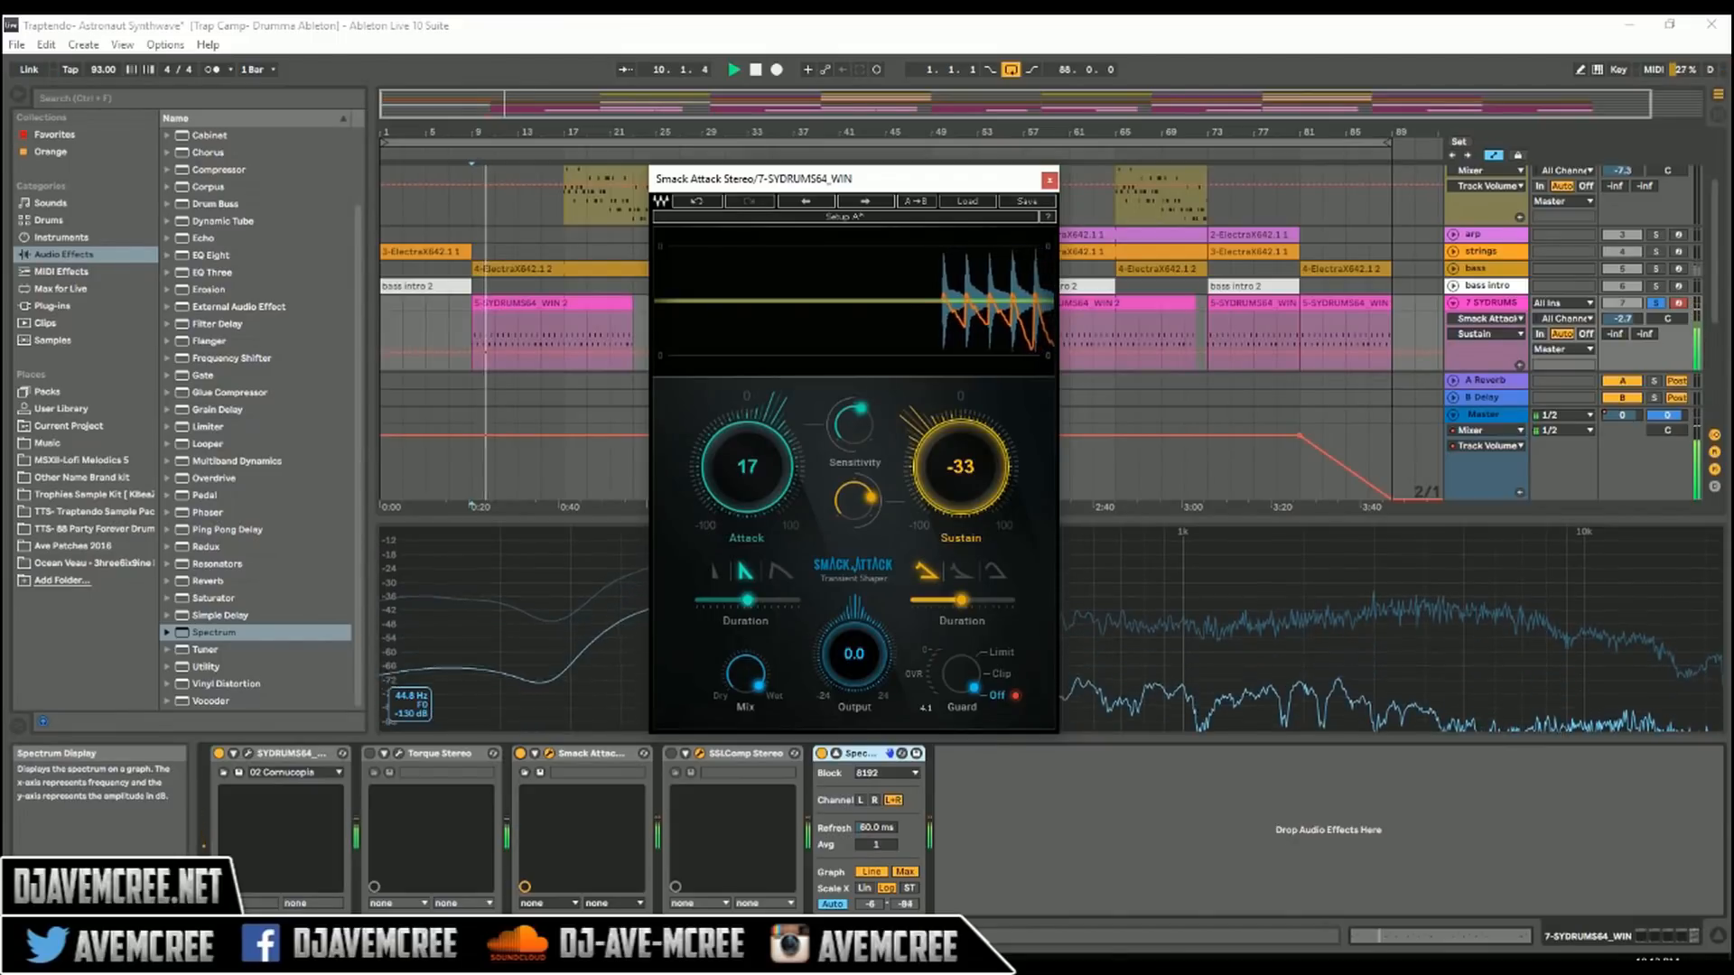
left_click_drag(961, 467, 961, 428)
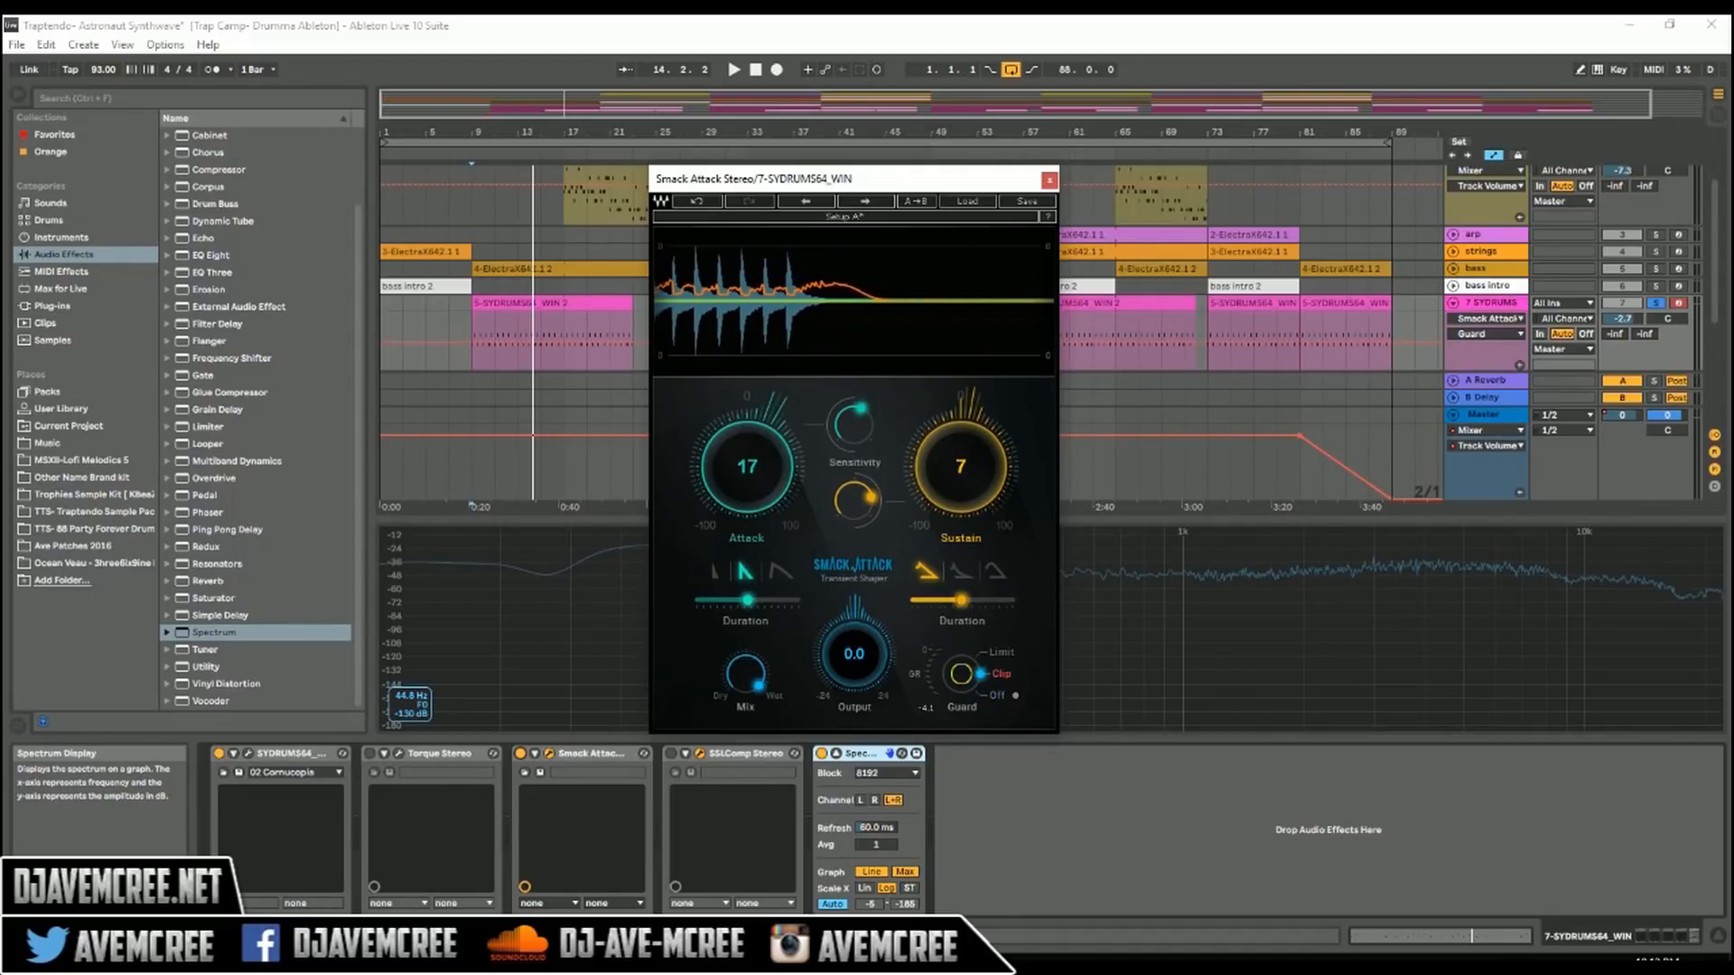
Step: Raise the sustain to 20 and compare the Limit guard with the guard off during playback
key("space")
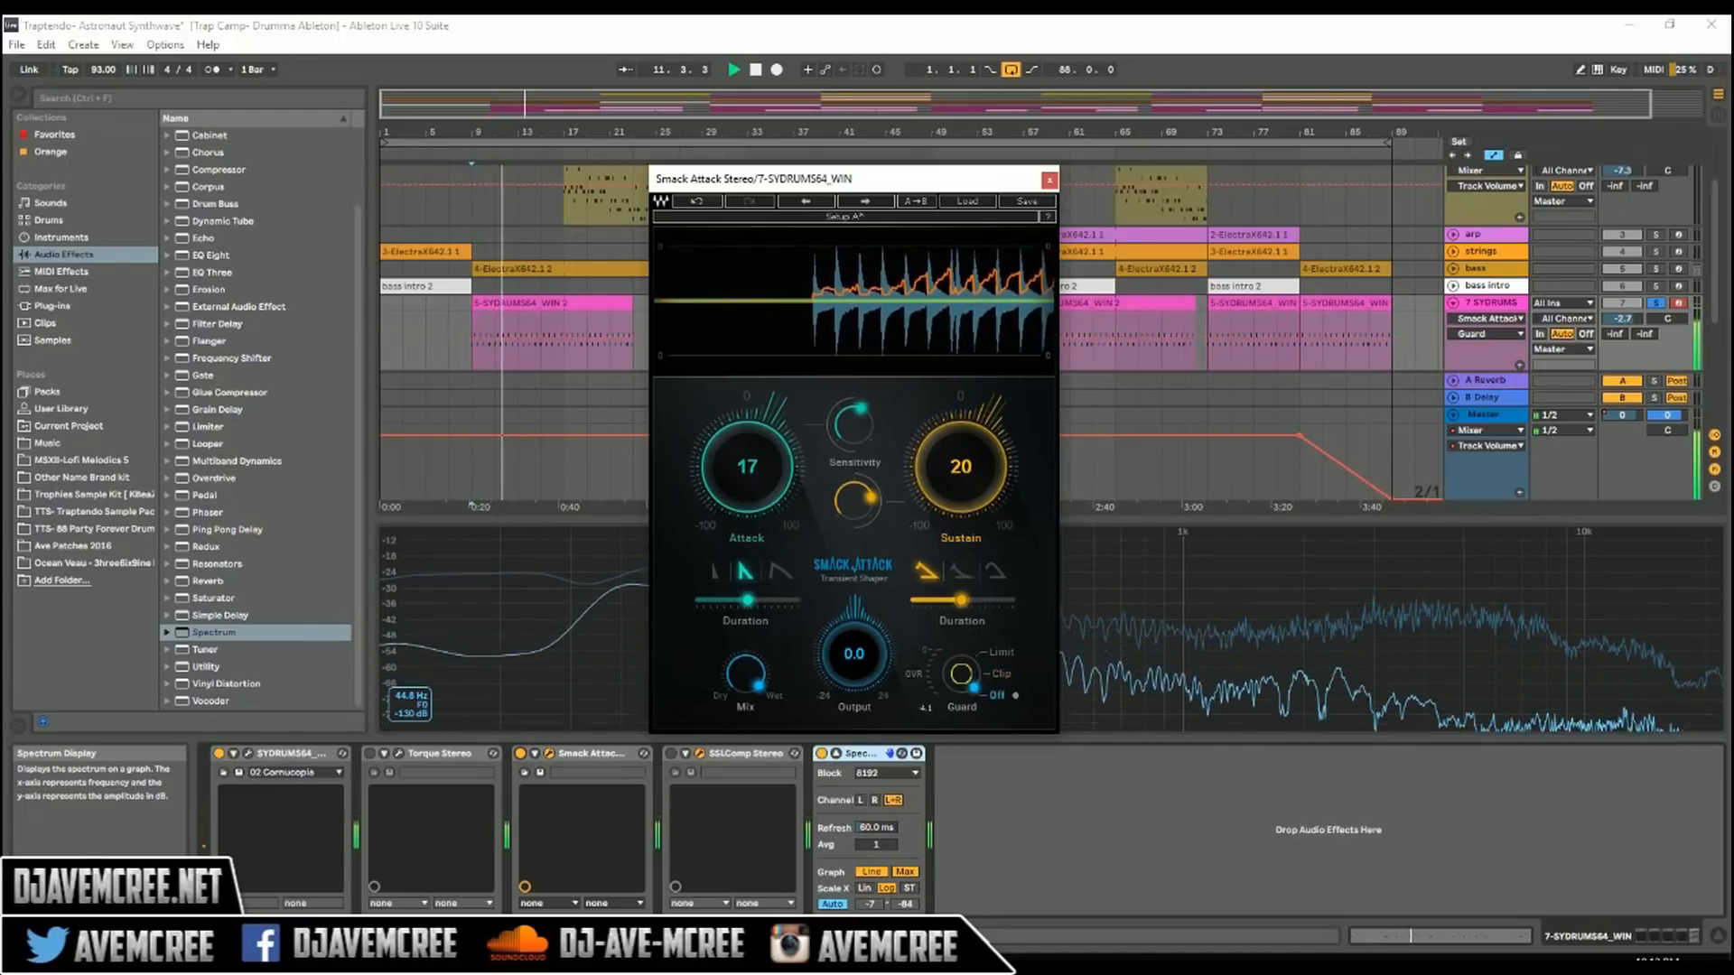
left_click(1001, 652)
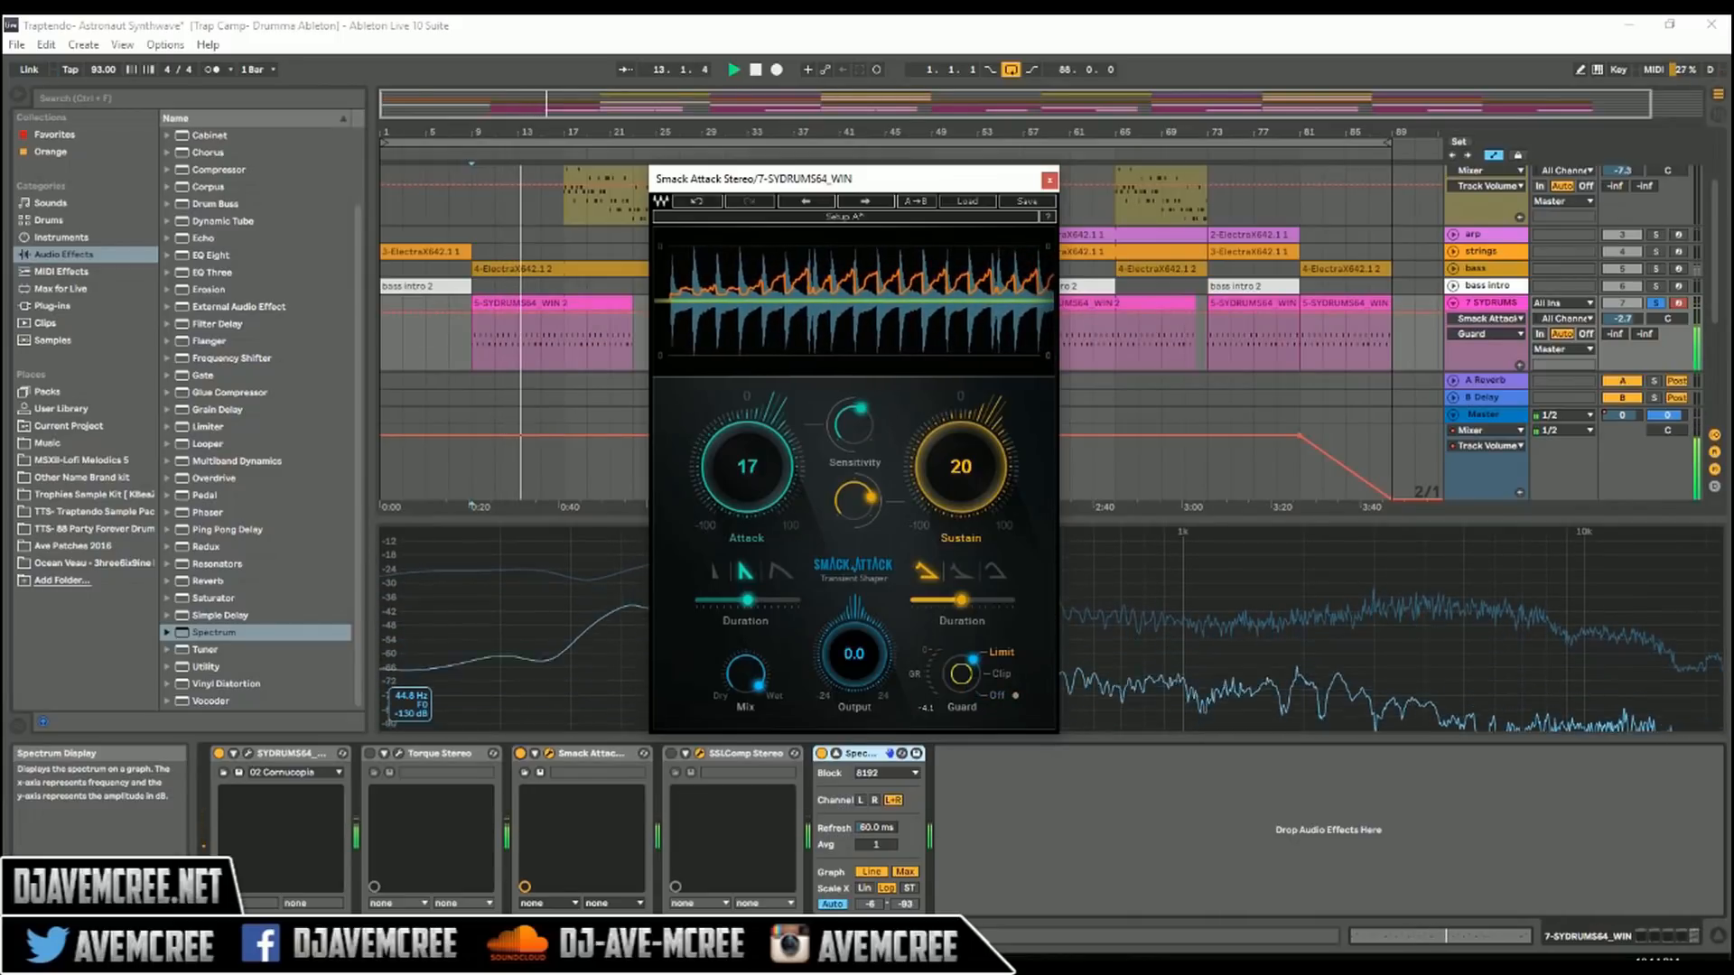
left_click(997, 695)
key("space")
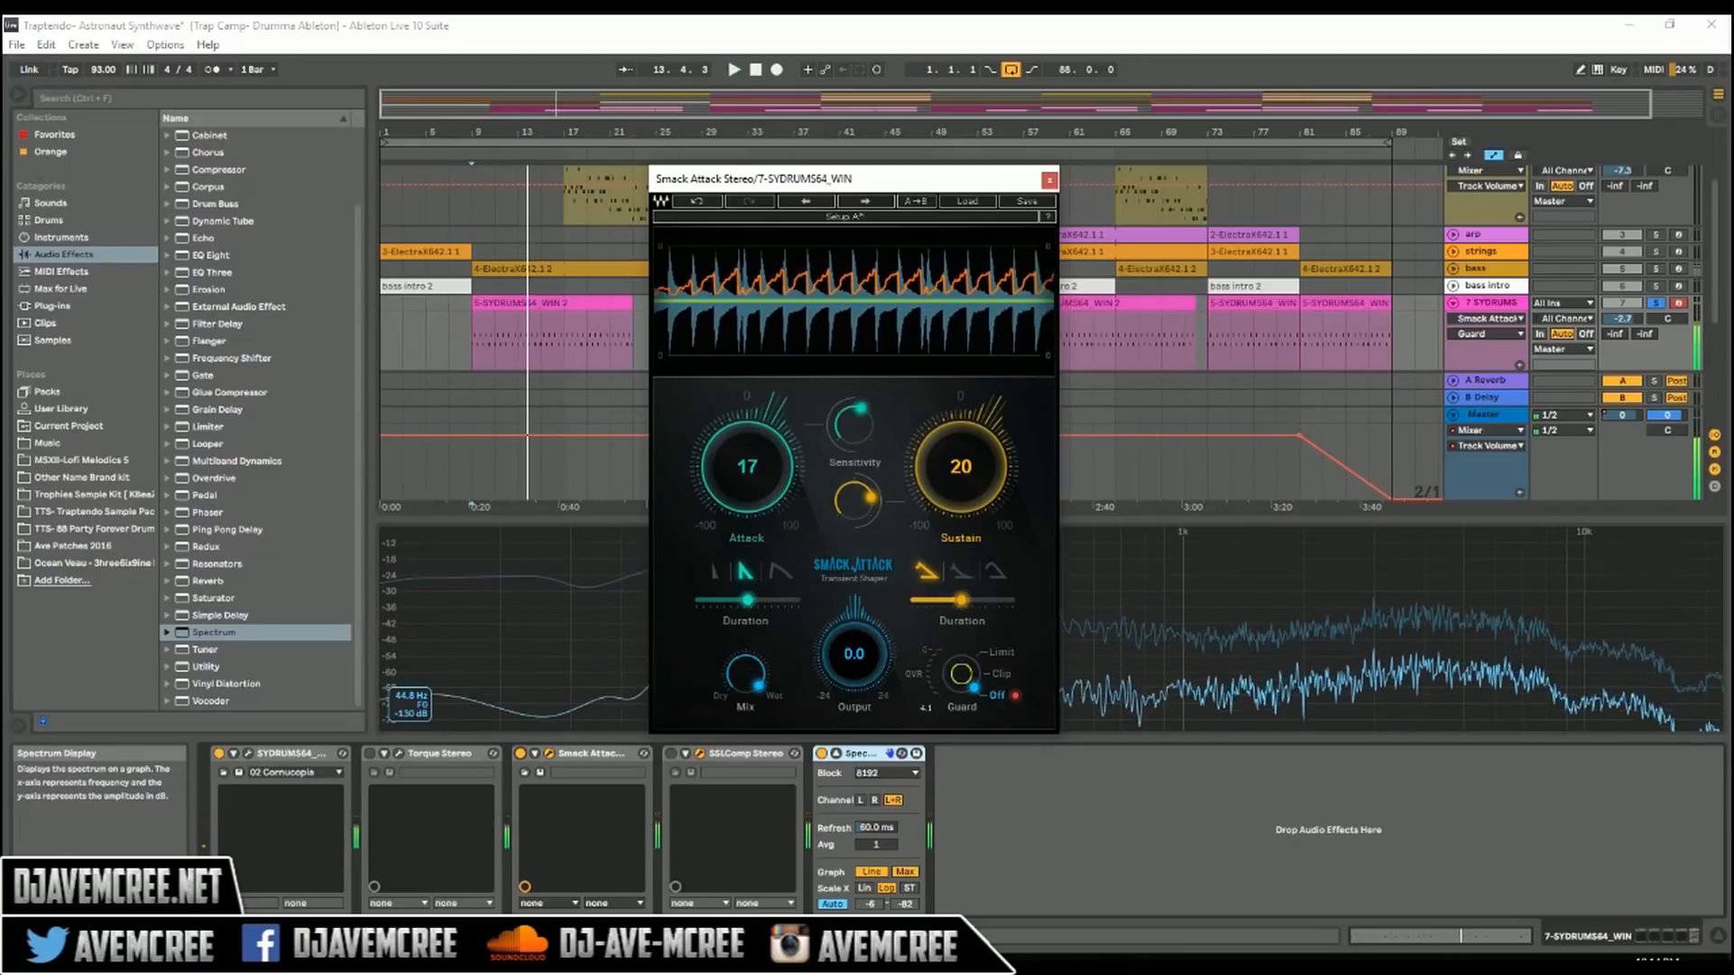
Step: Set Smack Attack's sustain to 1, turn its mix to about halfway, and settle the attack at 5 while playing the drums
left_click_drag(960, 469, 961, 493)
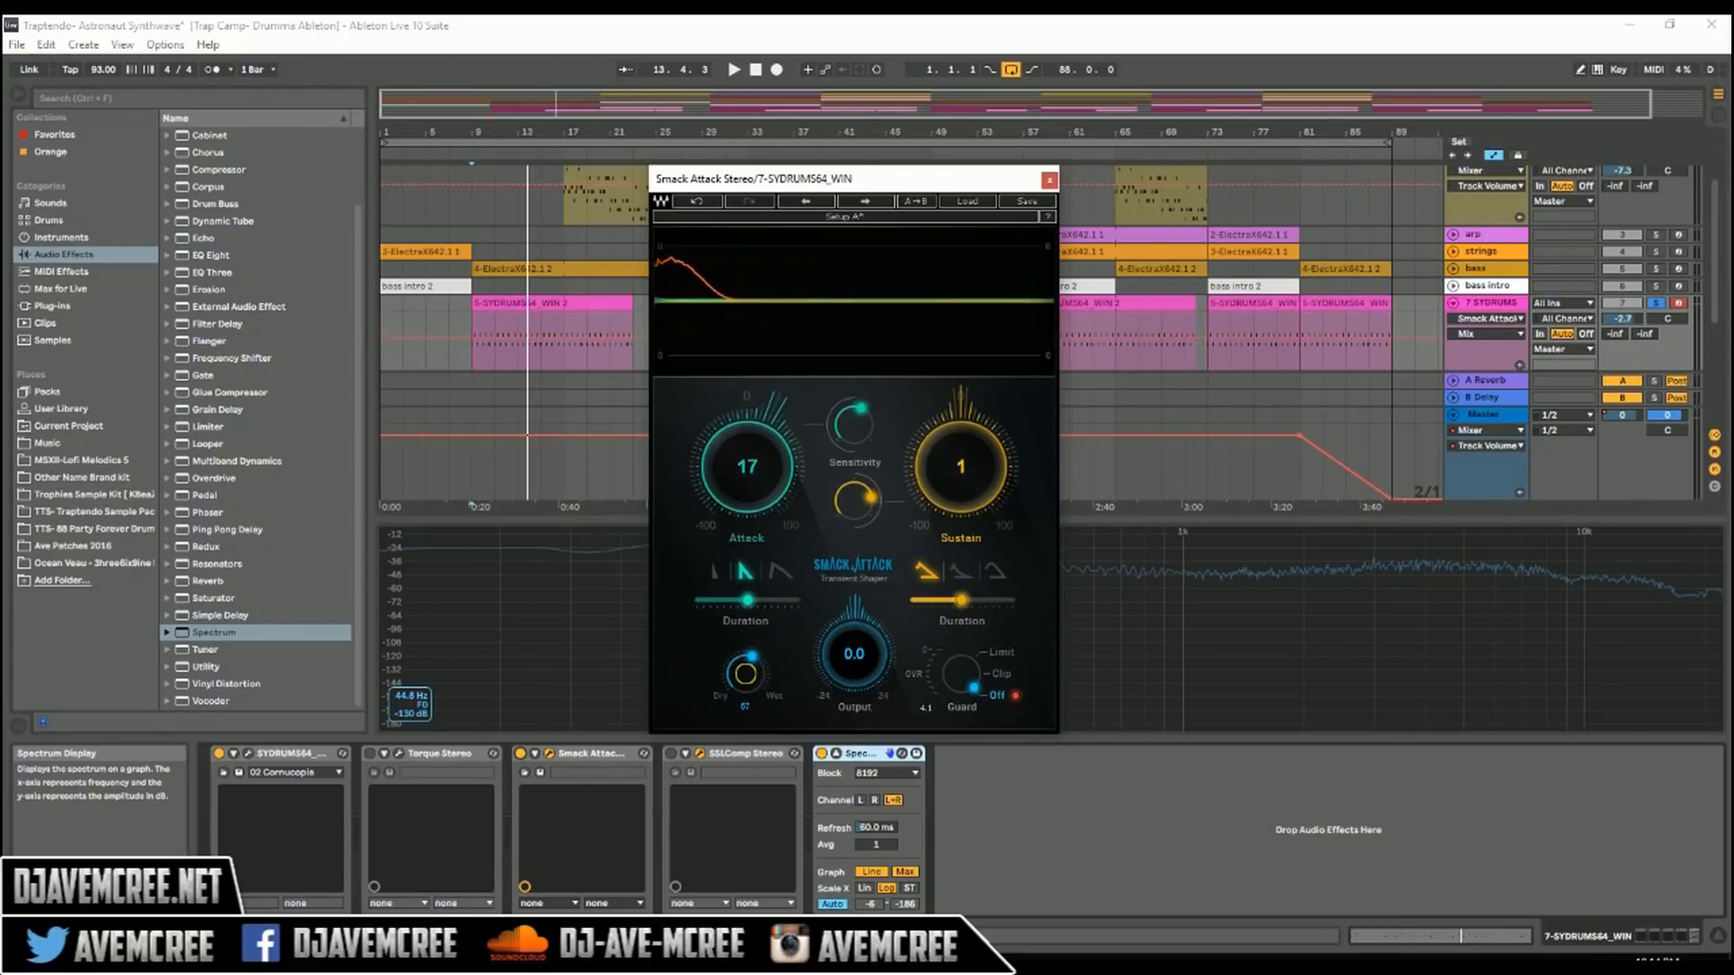
key("space")
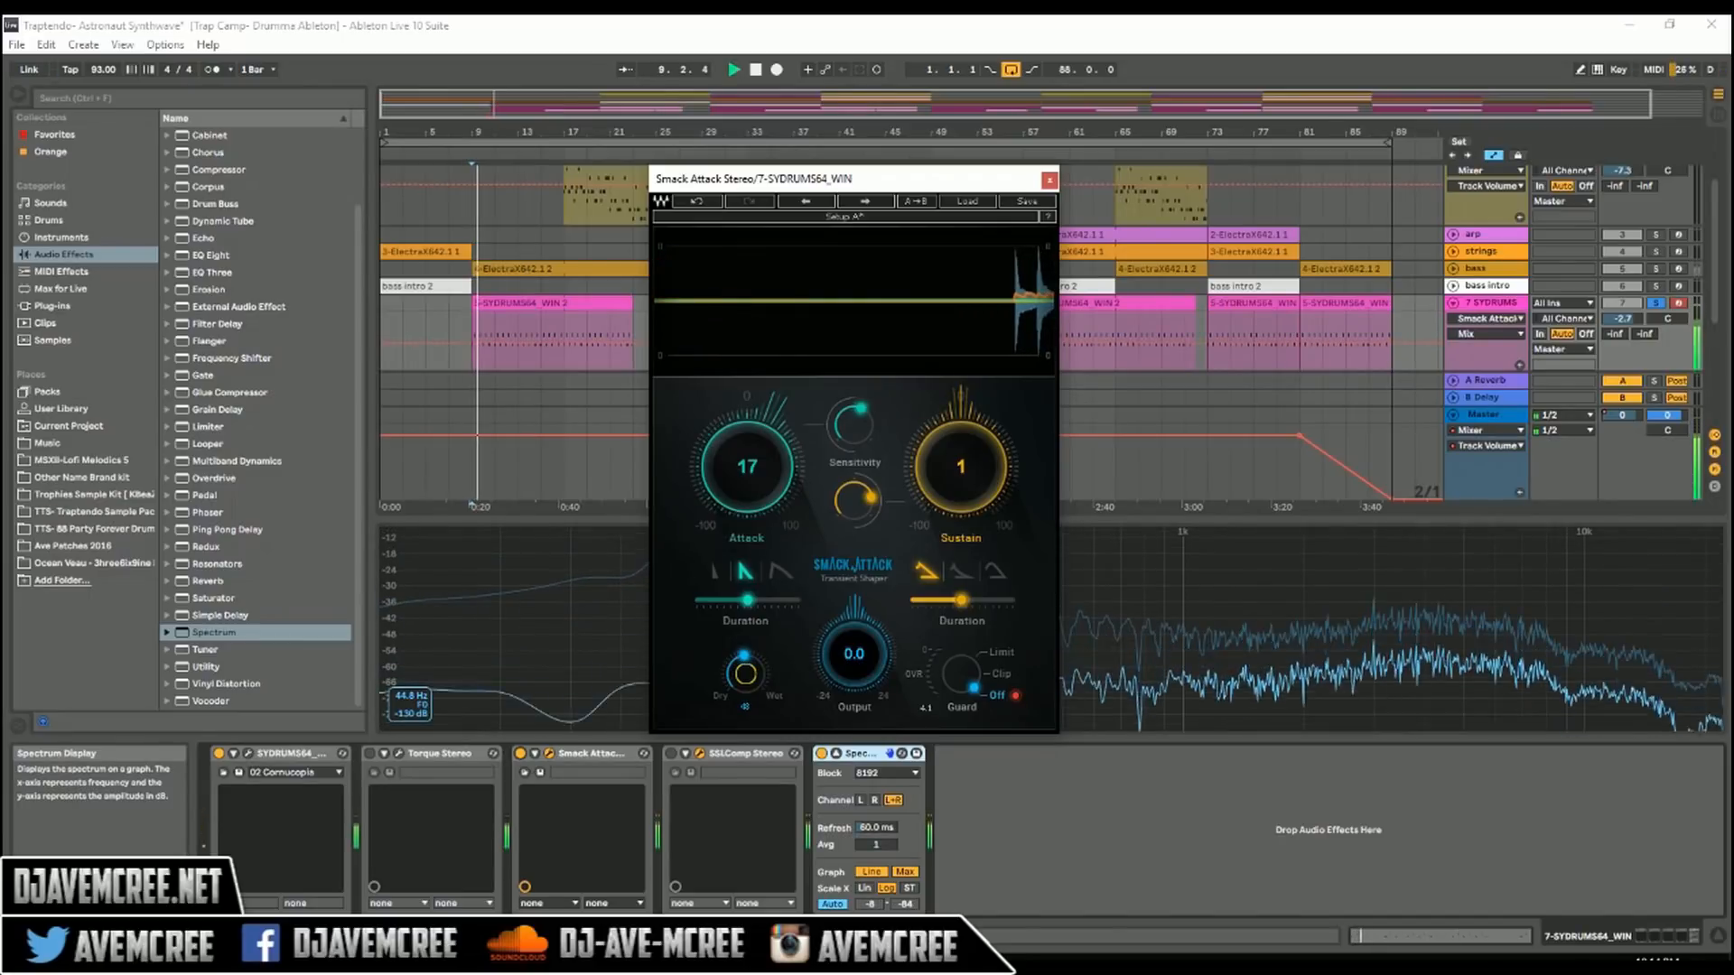
left_click_drag(747, 467, 747, 491)
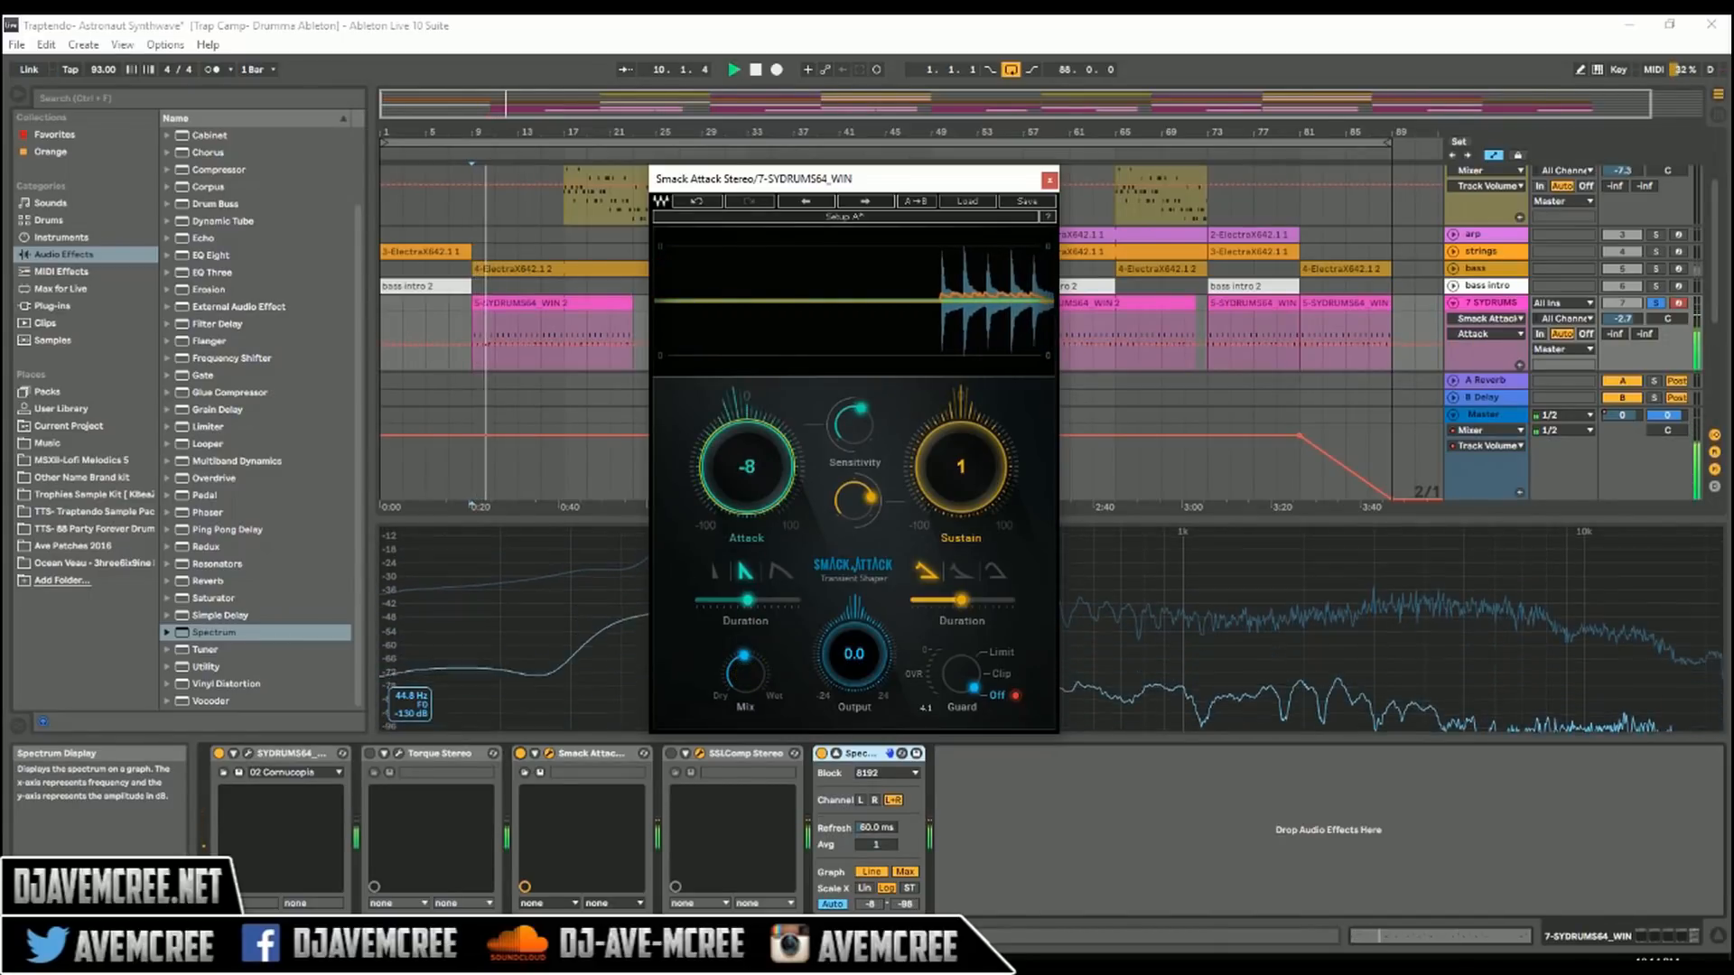
left_click_drag(747, 491, 746, 479)
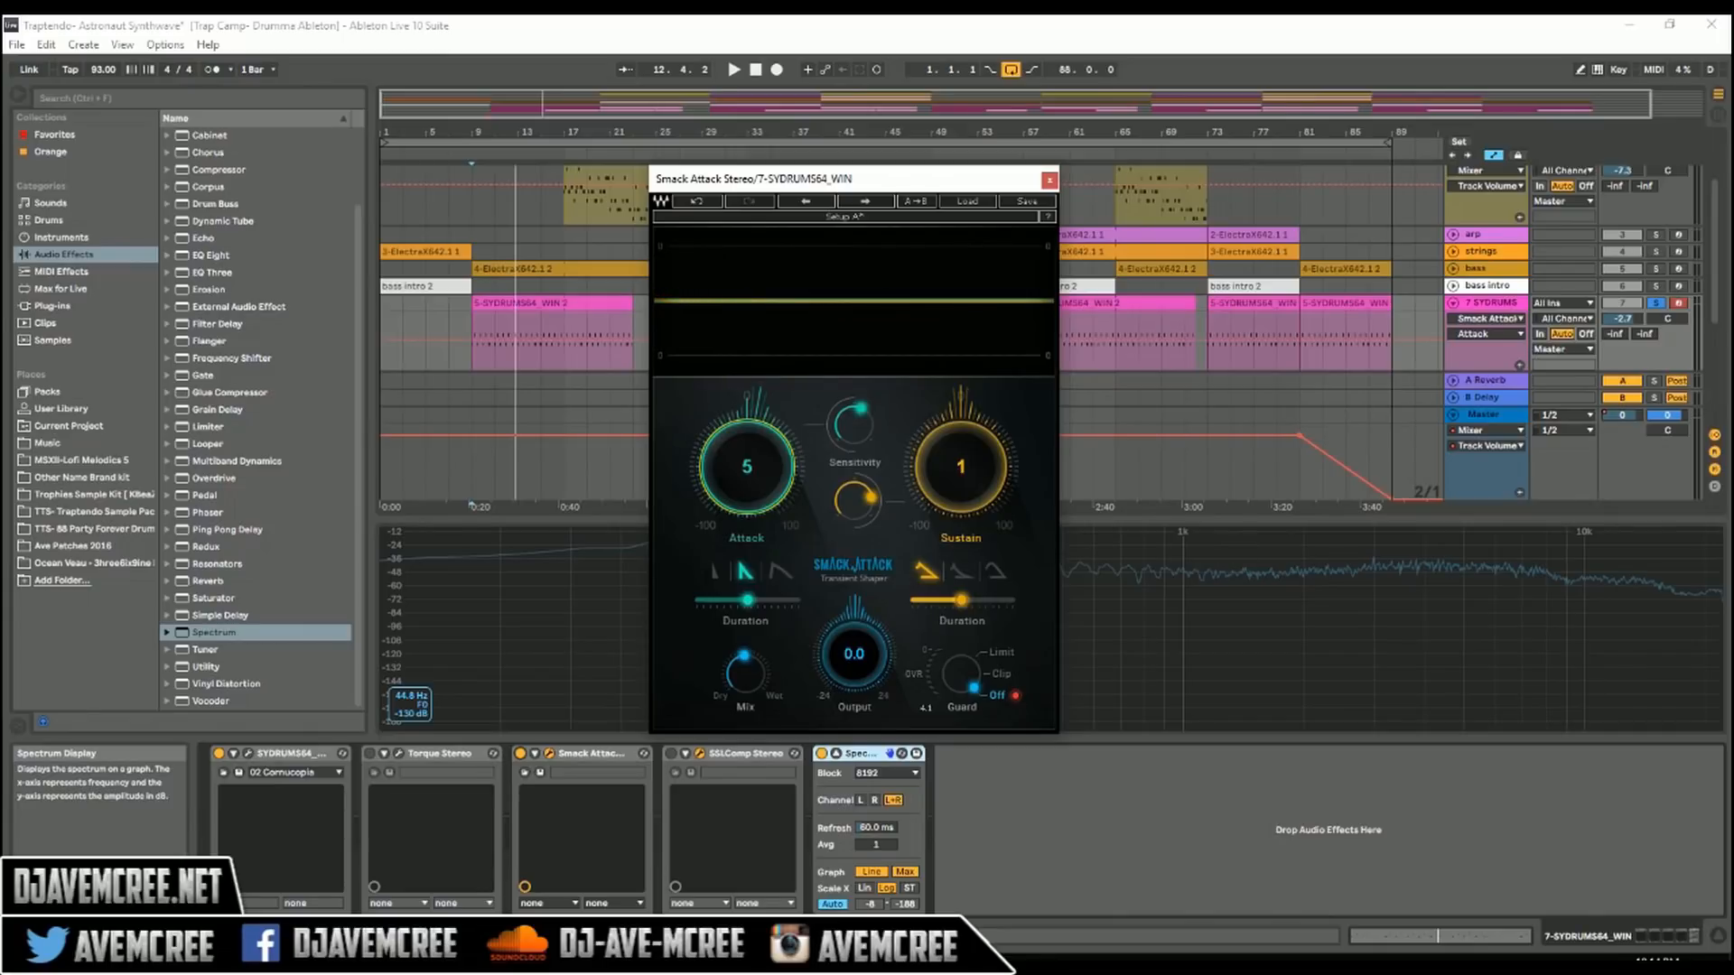
Step: Hide the Smack Attack window and activate SSLComp on the drums track
left_click(549, 753)
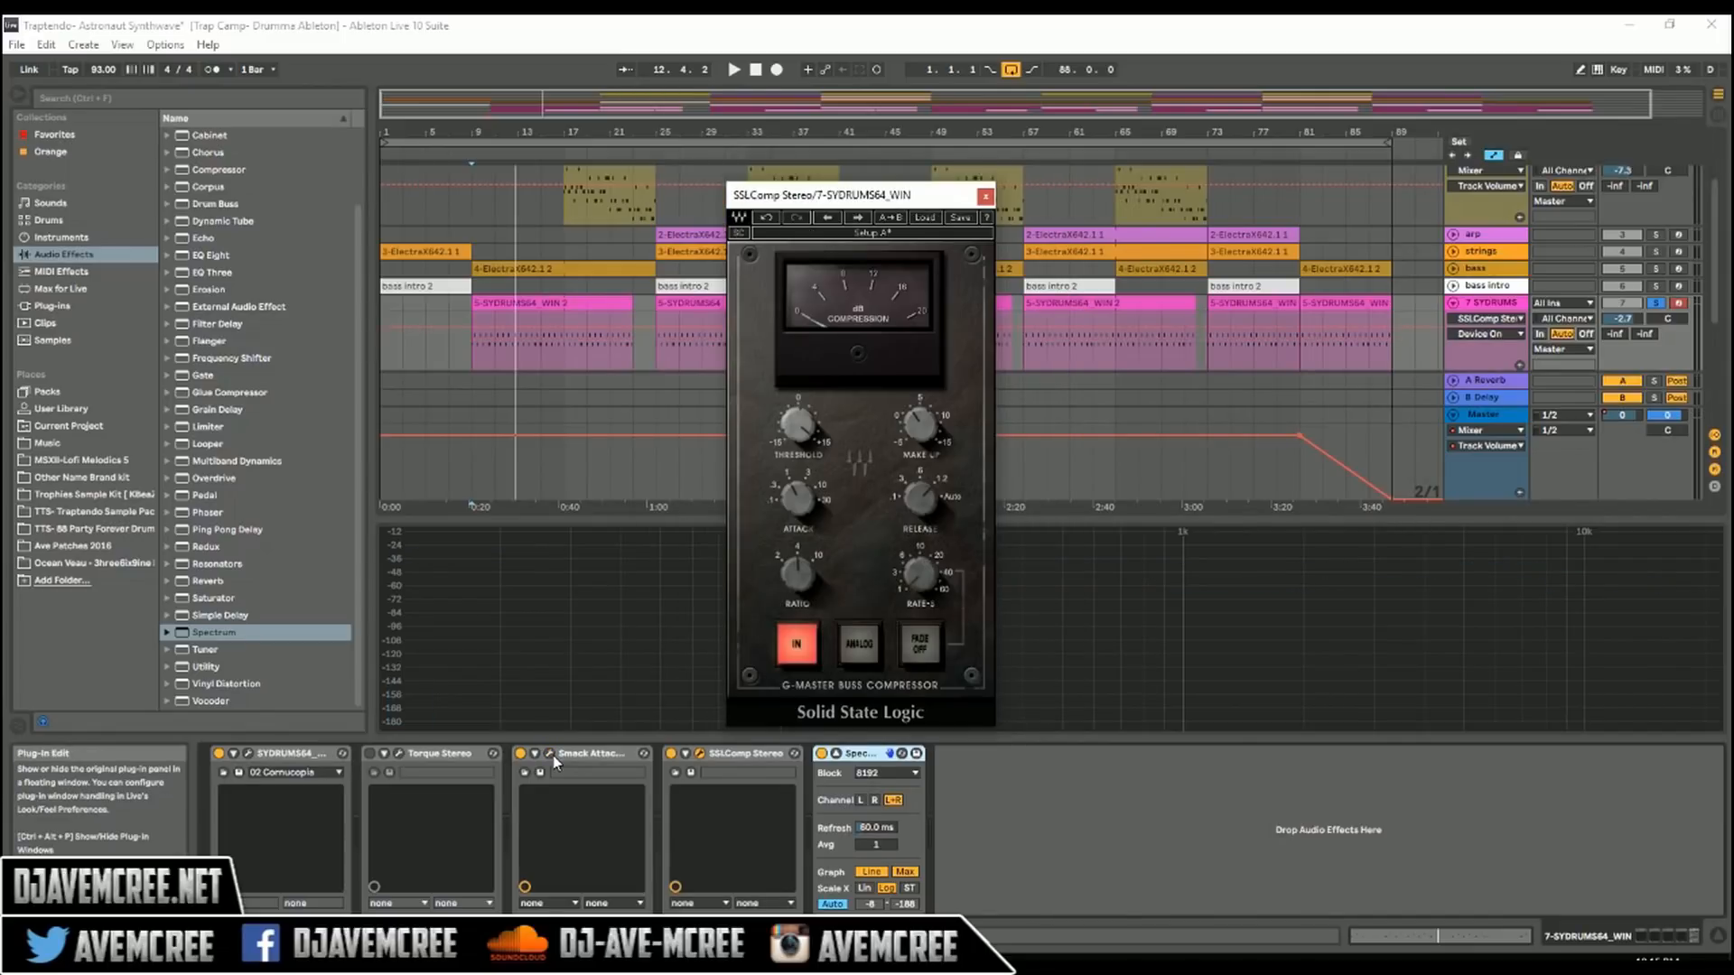